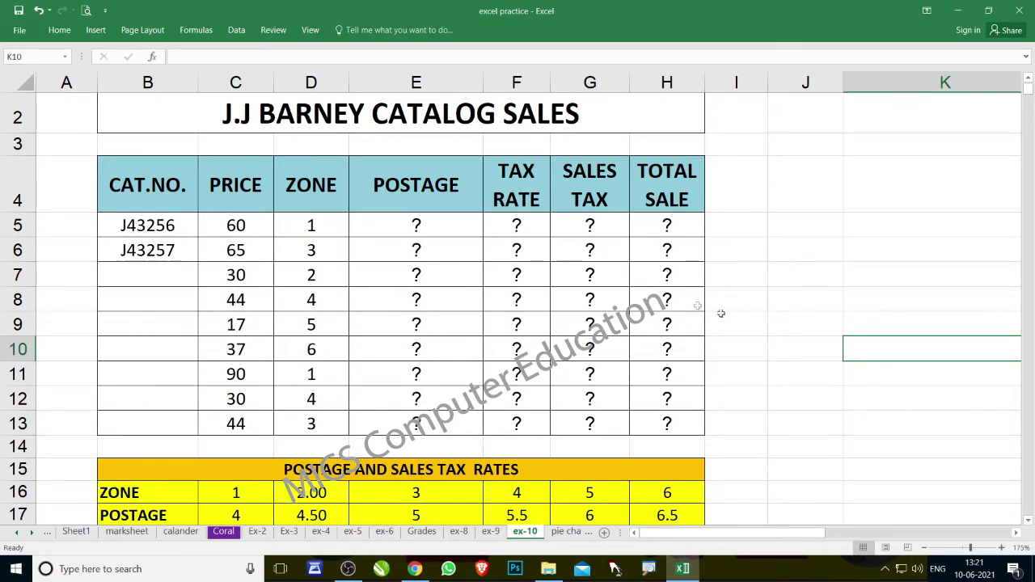
{"action": "left_click", "coordinate": [387, 359]}
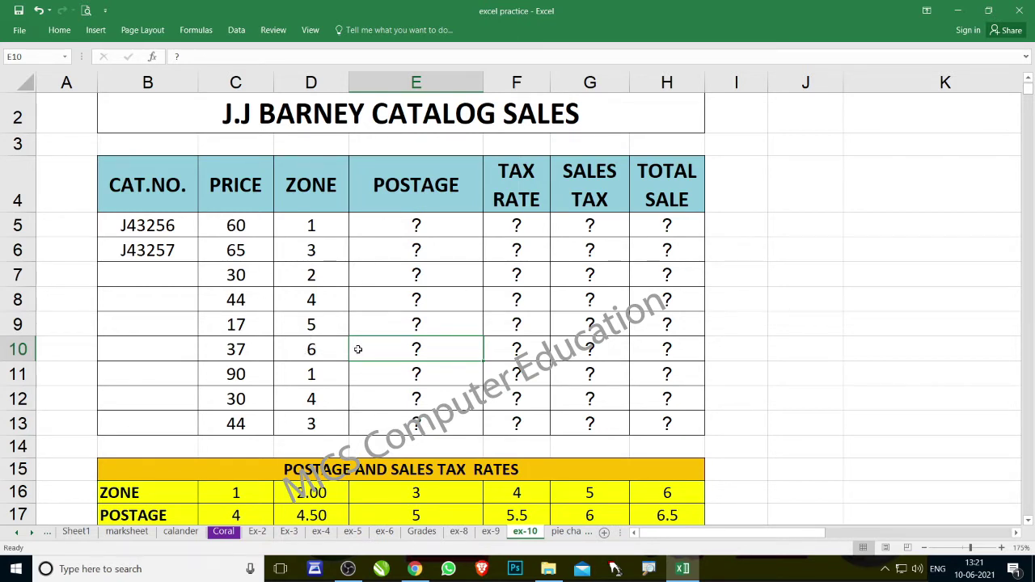
{"action": "scroll", "coordinate": [381, 358], "scroll_direction": "down", "scroll_amount": 2}
{"action": "scroll", "coordinate": [397, 359], "scroll_direction": "down", "scroll_amount": 2}
{"action": "scroll", "coordinate": [402, 358], "scroll_direction": "down", "scroll_amount": 2}
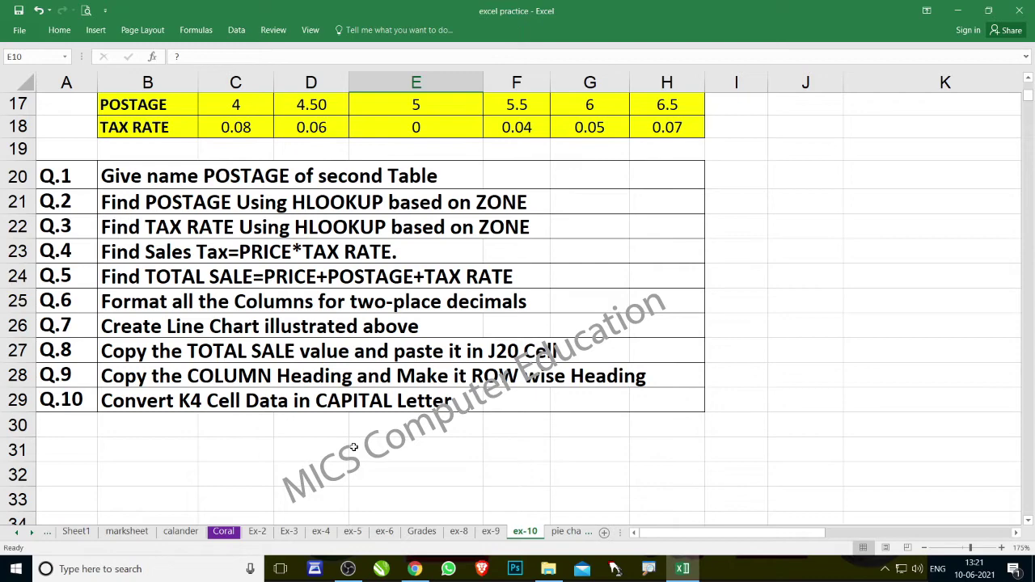
{"action": "scroll", "coordinate": [353, 447], "scroll_direction": "up", "scroll_amount": 4}
{"action": "scroll", "coordinate": [353, 447], "scroll_direction": "up", "scroll_amount": 1}
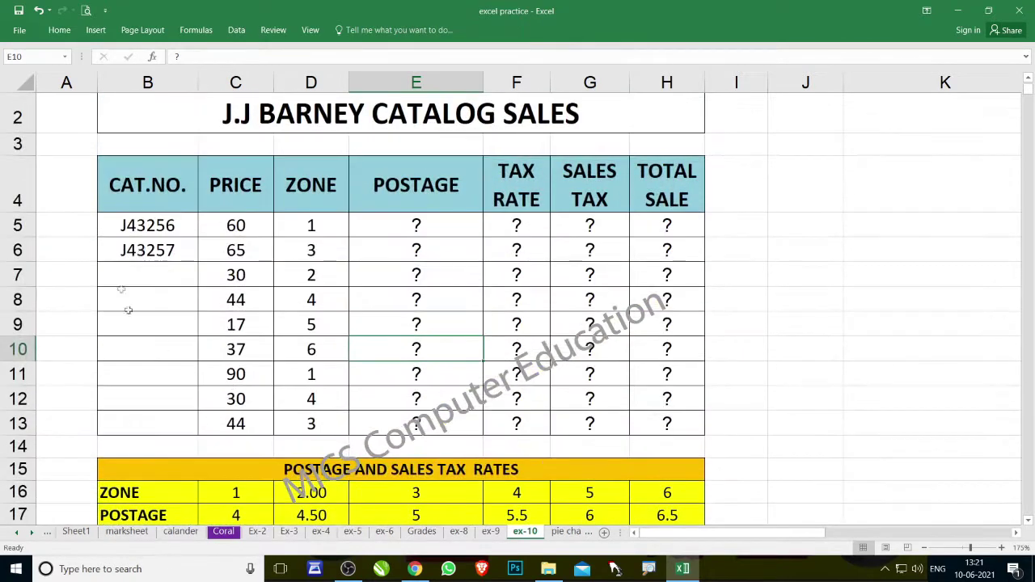
Step: Extend catalog numbers J43256–J43257 in B5:B6 down through B13 to J43264
{"action": "left_click_drag", "start_coordinate": [153, 222], "coordinate": [130, 249]}
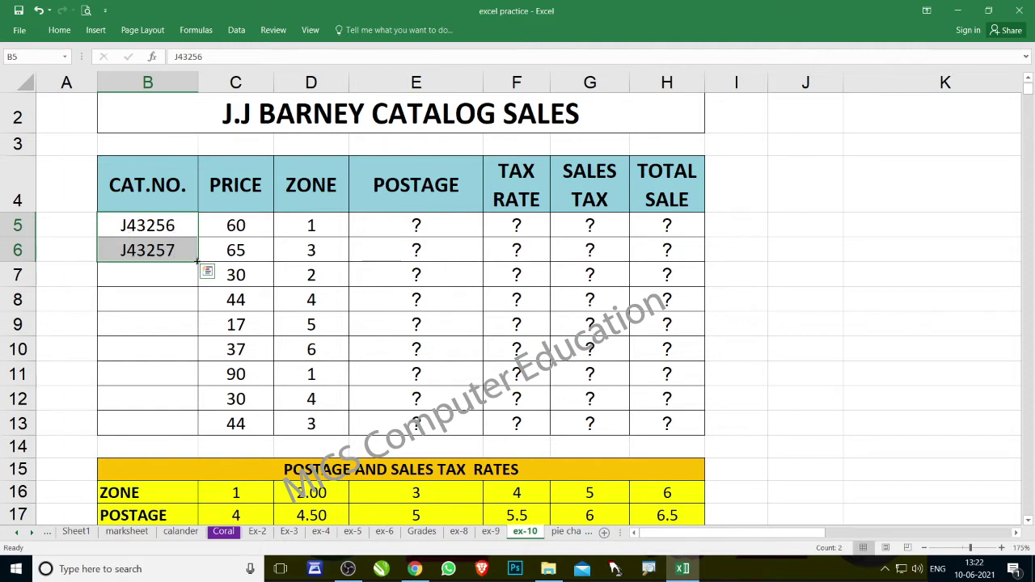
{"action": "left_click_drag", "start_coordinate": [197, 261], "coordinate": [198, 434]}
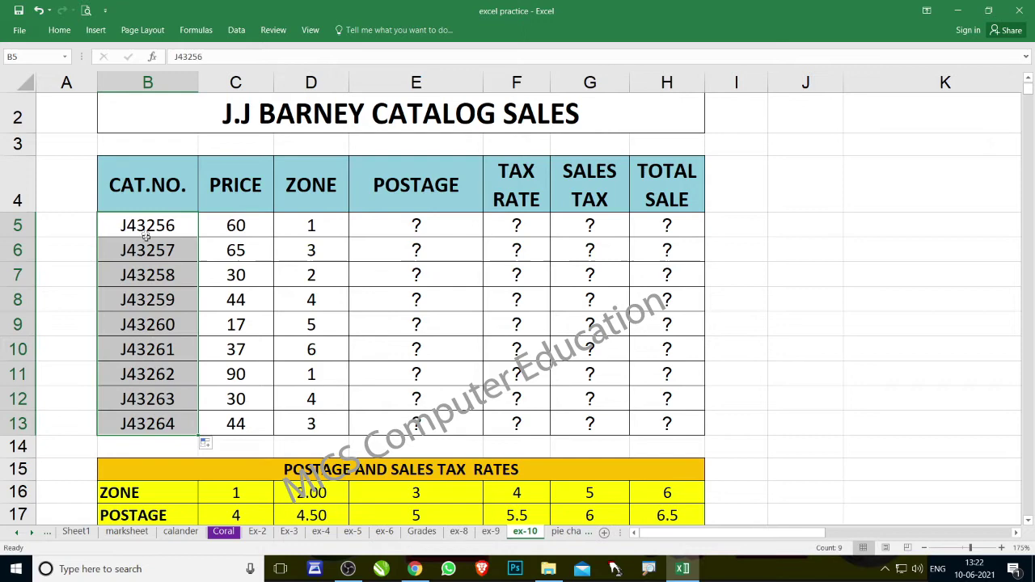
{"action": "left_click", "coordinate": [431, 230]}
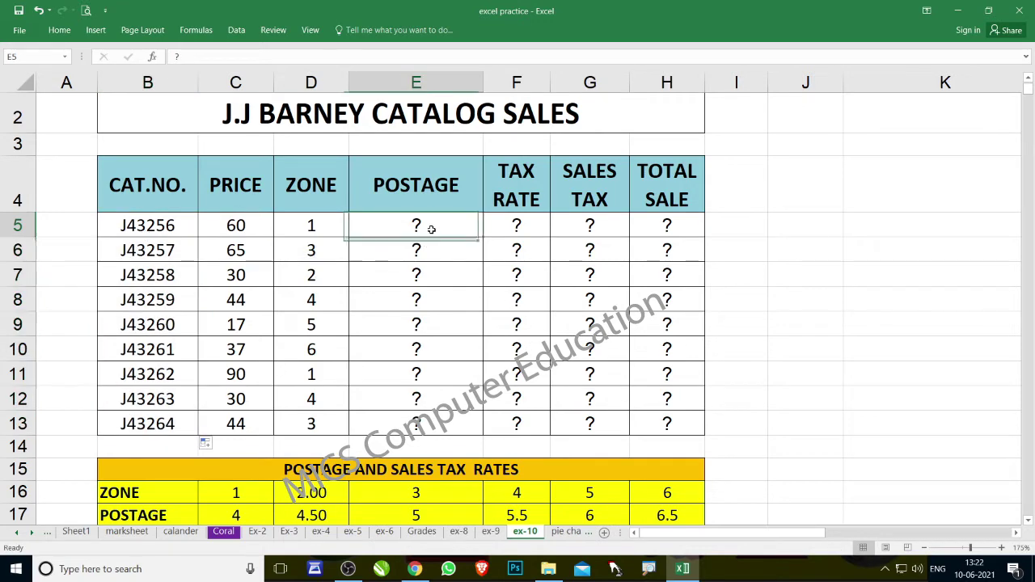
{"action": "scroll", "coordinate": [414, 332], "scroll_direction": "down", "scroll_amount": 2}
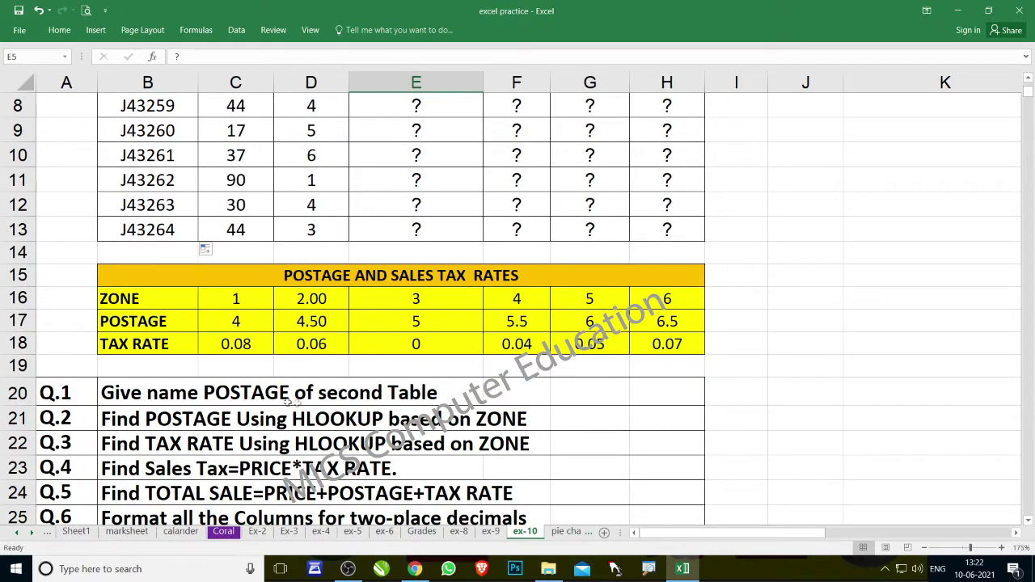
{"action": "scroll", "coordinate": [150, 175], "scroll_direction": "up", "scroll_amount": 2}
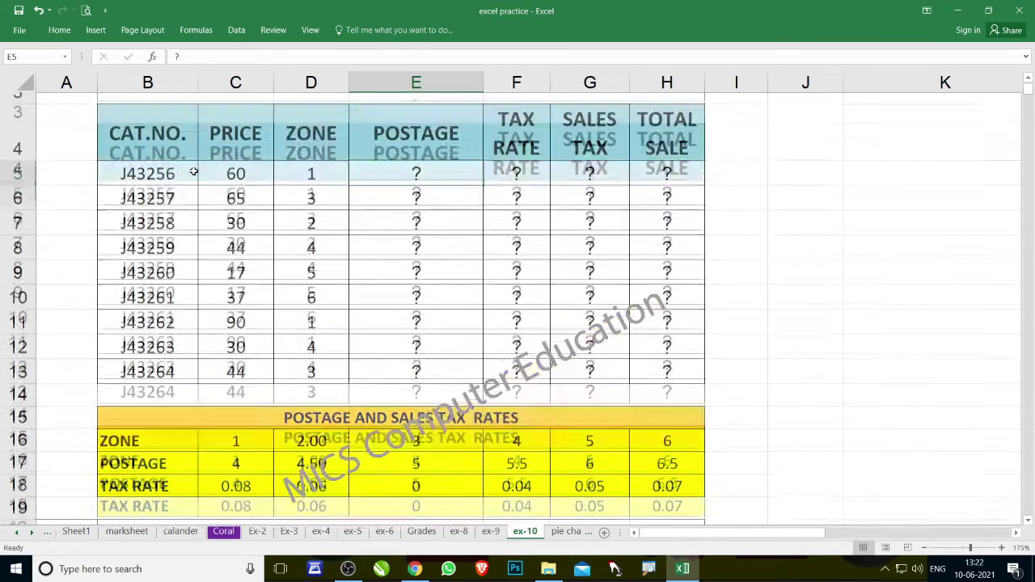
{"action": "mouse_move", "coordinate": [186, 180]}
{"action": "left_mouse_down"}
{"action": "mouse_move", "coordinate": [628, 398]}
{"action": "mouse_move", "coordinate": [666, 427]}
{"action": "left_mouse_up"}
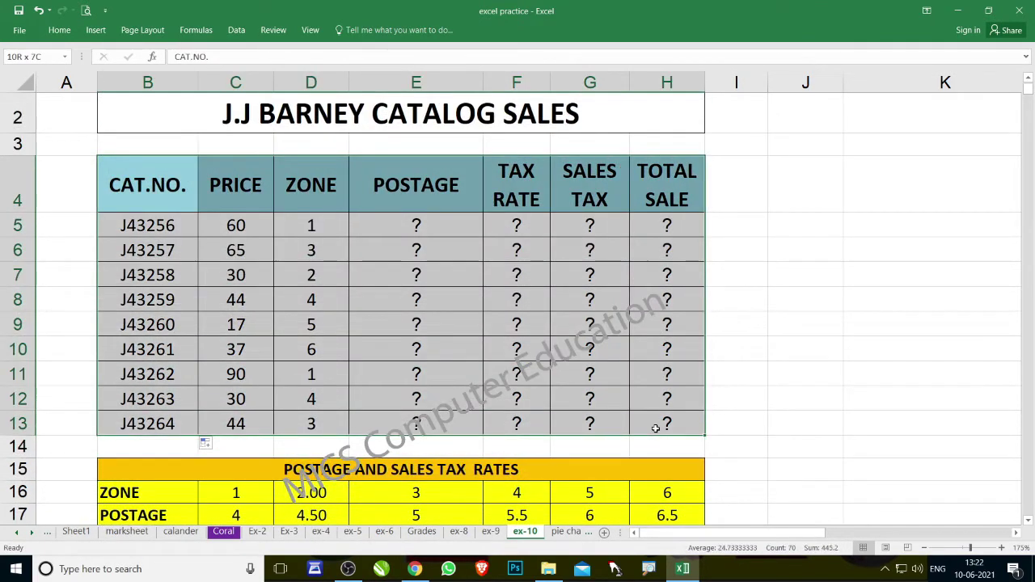
{"action": "scroll", "coordinate": [518, 406], "scroll_direction": "down", "scroll_amount": 2}
{"action": "left_click", "coordinate": [257, 320]}
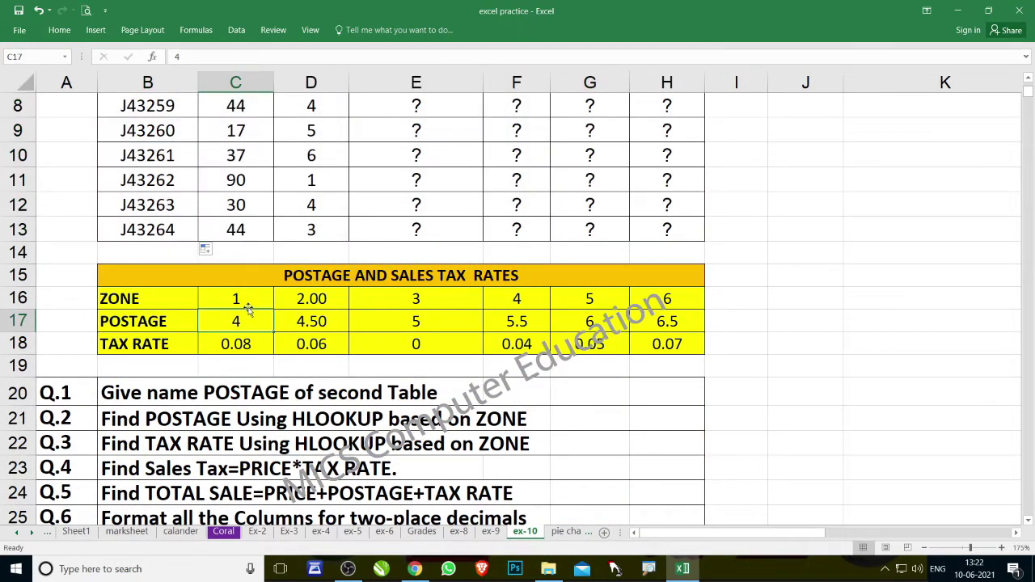
{"action": "scroll", "coordinate": [256, 313], "scroll_direction": "up", "scroll_amount": 1}
{"action": "scroll", "coordinate": [203, 356], "scroll_direction": "up", "scroll_amount": 1}
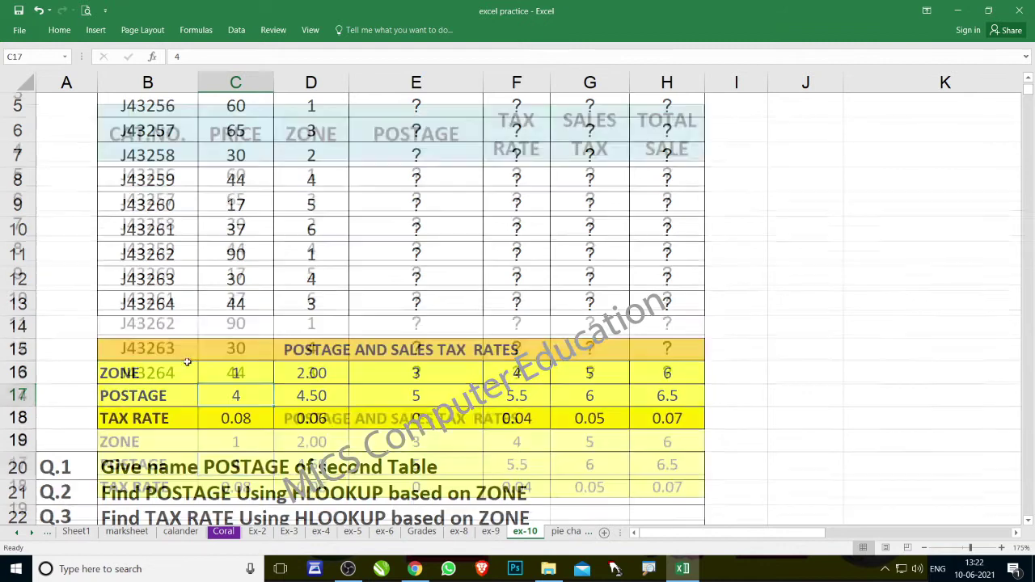
{"action": "left_click", "coordinate": [310, 185]}
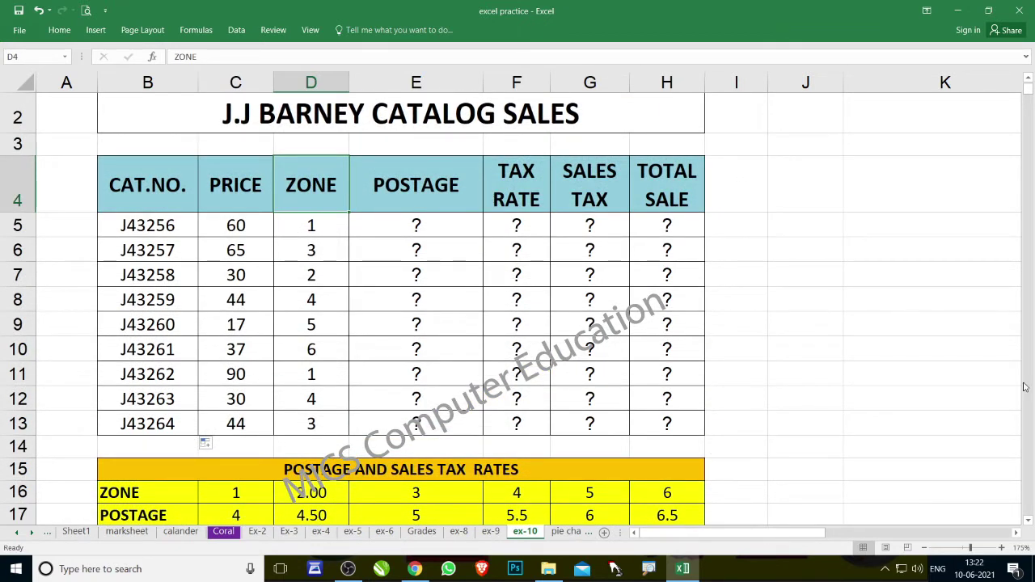
{"action": "left_click", "coordinate": [1029, 522]}
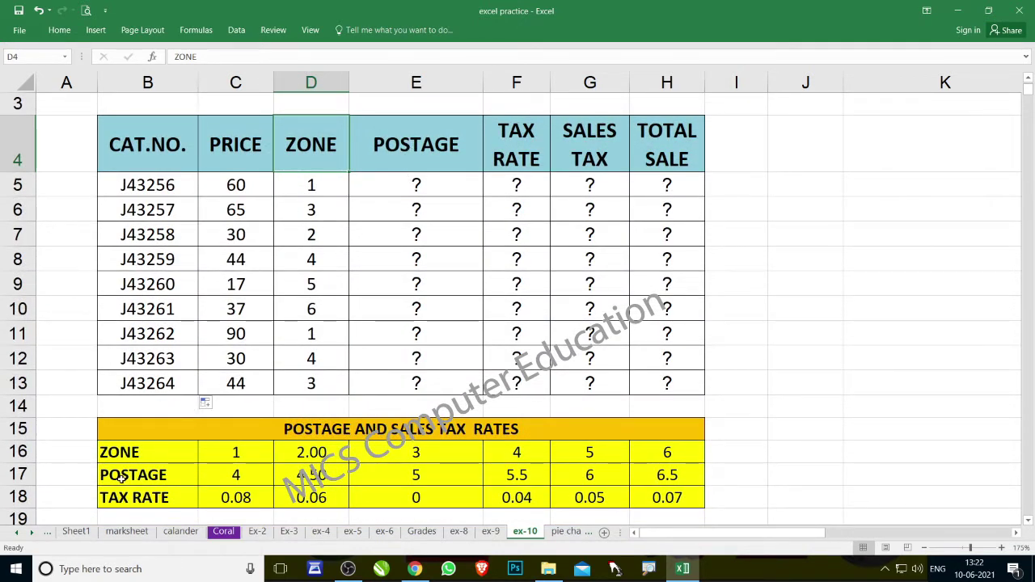
{"action": "left_click_drag", "start_coordinate": [121, 478], "coordinate": [680, 477]}
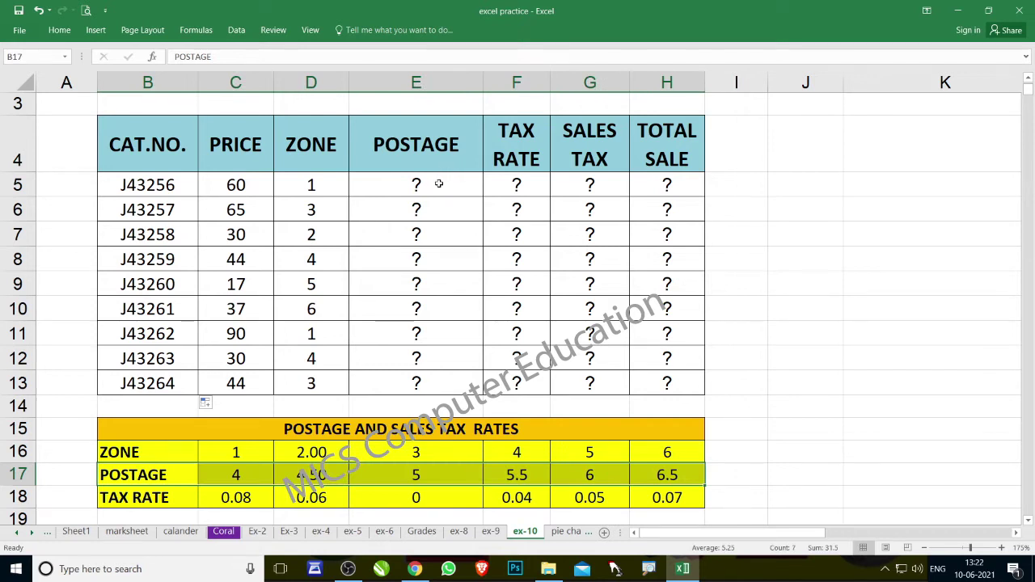
{"action": "left_click_drag", "start_coordinate": [438, 184], "coordinate": [440, 382]}
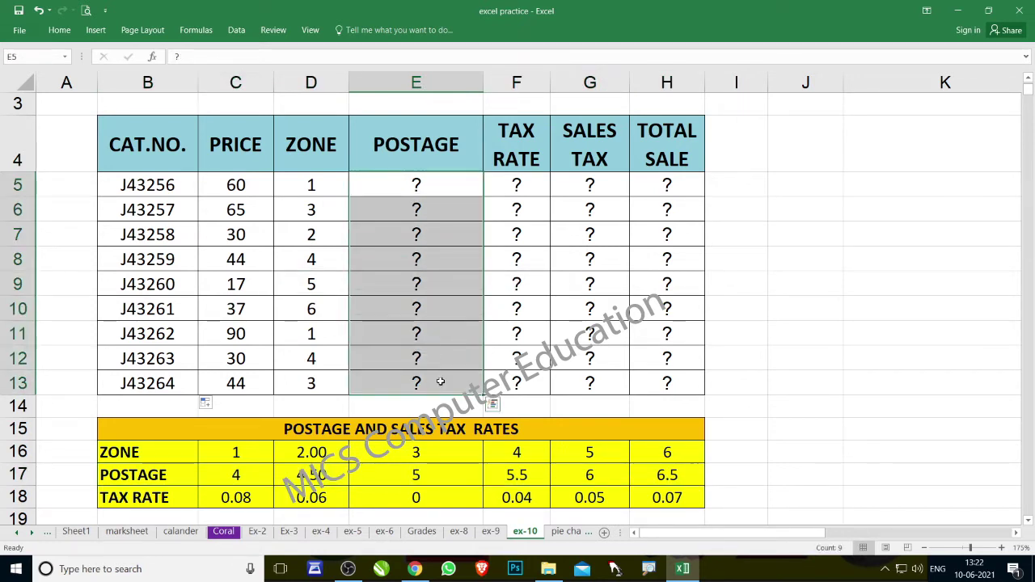
{"action": "left_click_drag", "start_coordinate": [918, 184], "coordinate": [930, 408]}
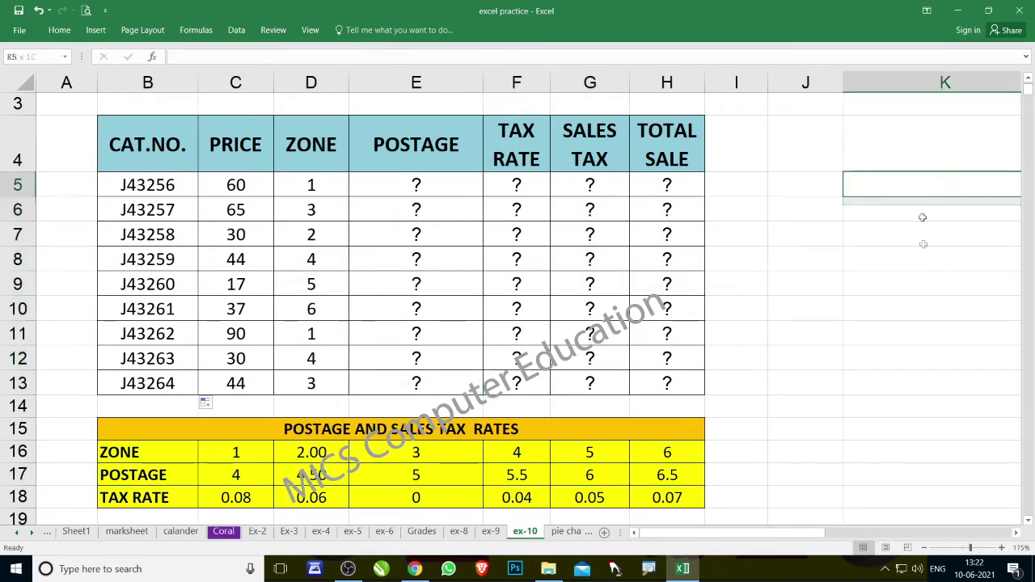
{"action": "left_click_drag", "start_coordinate": [427, 186], "coordinate": [434, 358]}
{"action": "mouse_move", "coordinate": [129, 457]}
{"action": "left_mouse_down"}
{"action": "mouse_move", "coordinate": [120, 477]}
{"action": "mouse_move", "coordinate": [671, 478]}
{"action": "left_mouse_up"}
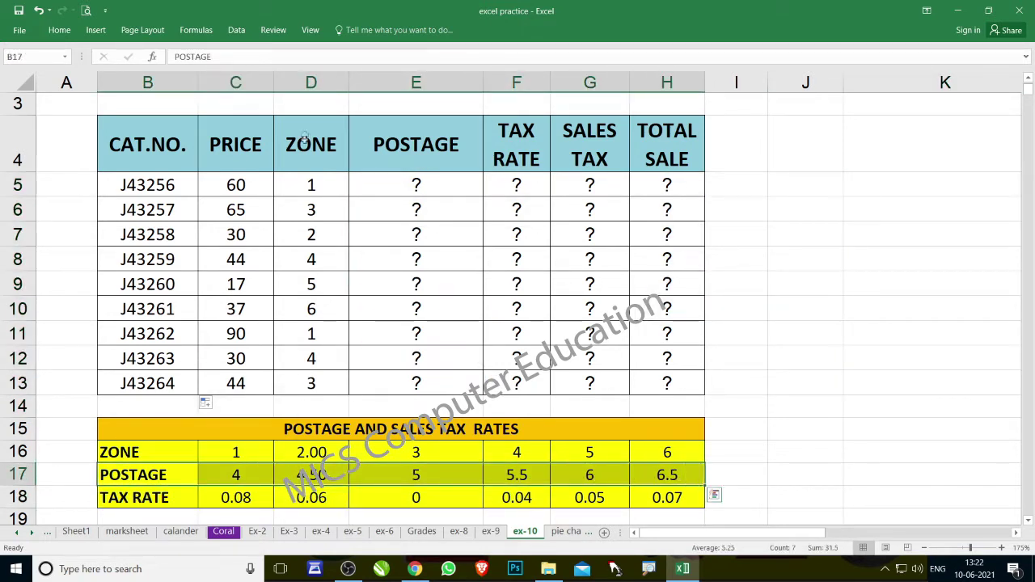
{"action": "left_click_drag", "start_coordinate": [384, 162], "coordinate": [411, 384]}
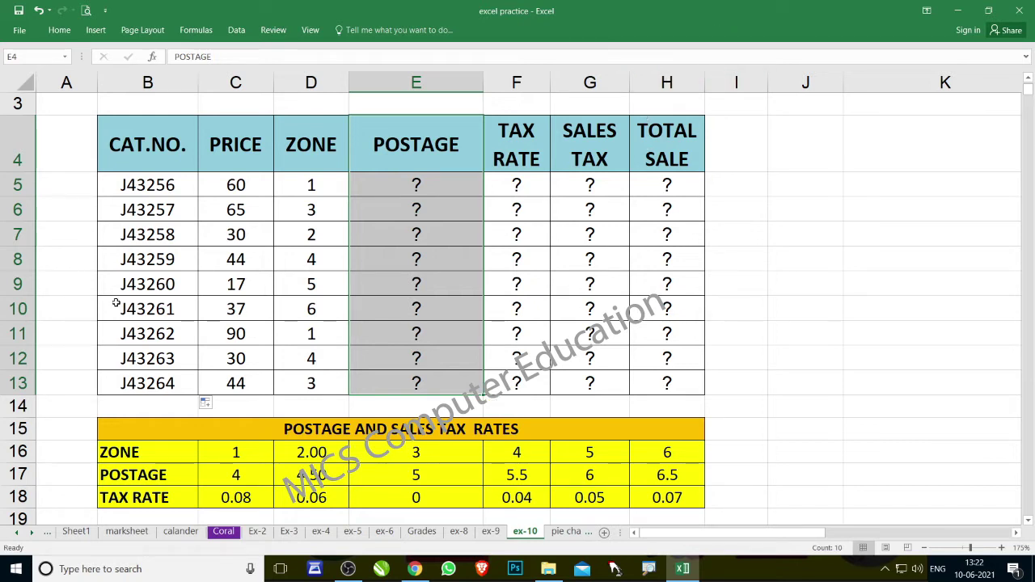
{"action": "left_click_drag", "start_coordinate": [188, 498], "coordinate": [680, 499]}
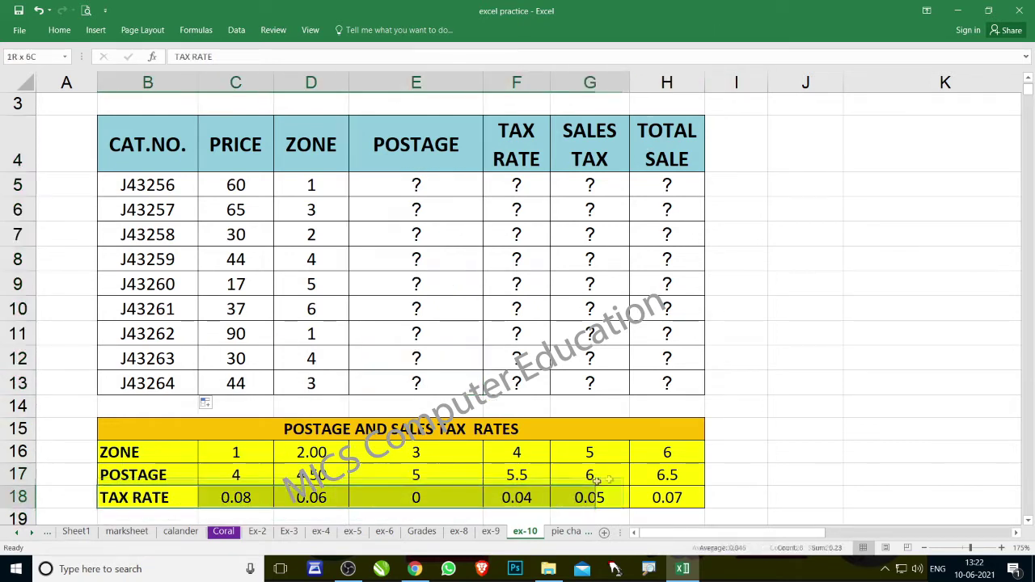
{"action": "left_click_drag", "start_coordinate": [510, 154], "coordinate": [516, 384]}
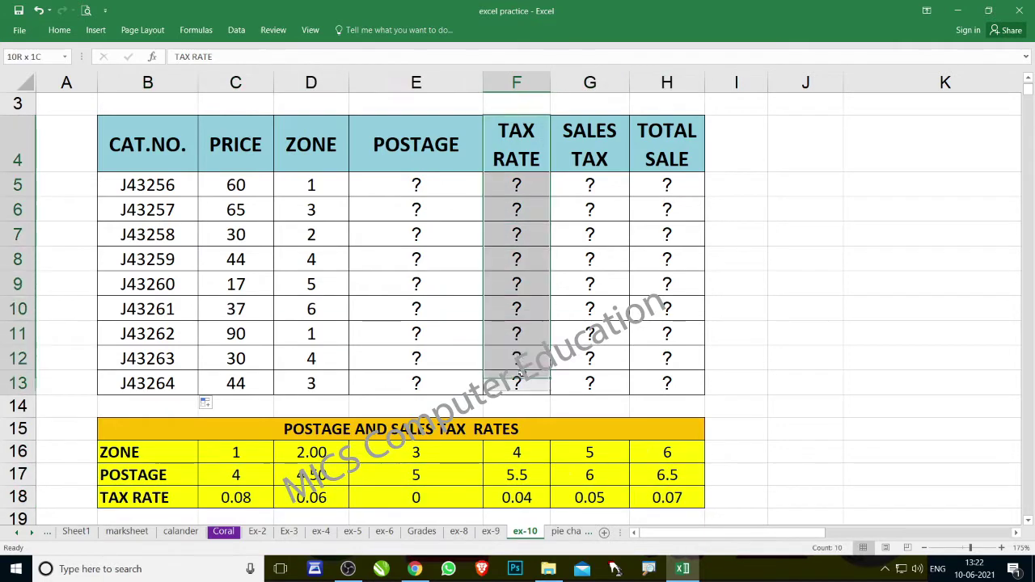
{"action": "left_click", "coordinate": [411, 183]}
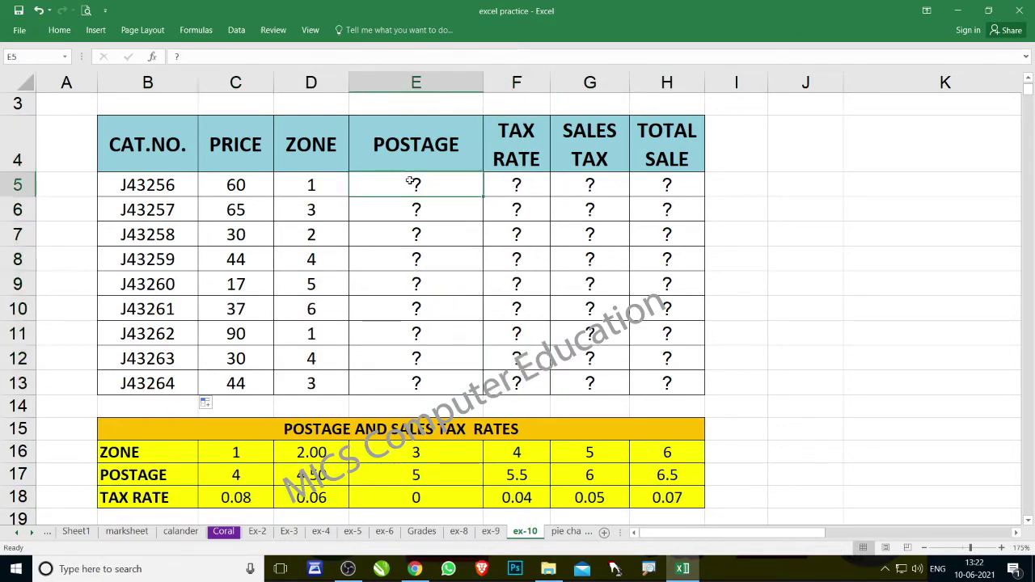
{"action": "scroll", "coordinate": [281, 418], "scroll_direction": "down", "scroll_amount": 2}
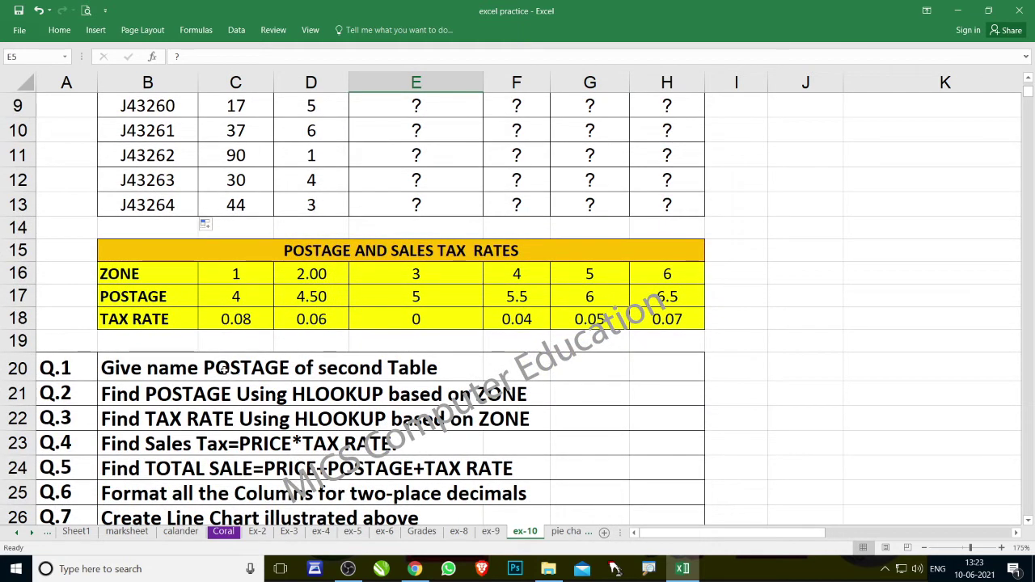
{"action": "left_click_drag", "start_coordinate": [159, 273], "coordinate": [639, 321]}
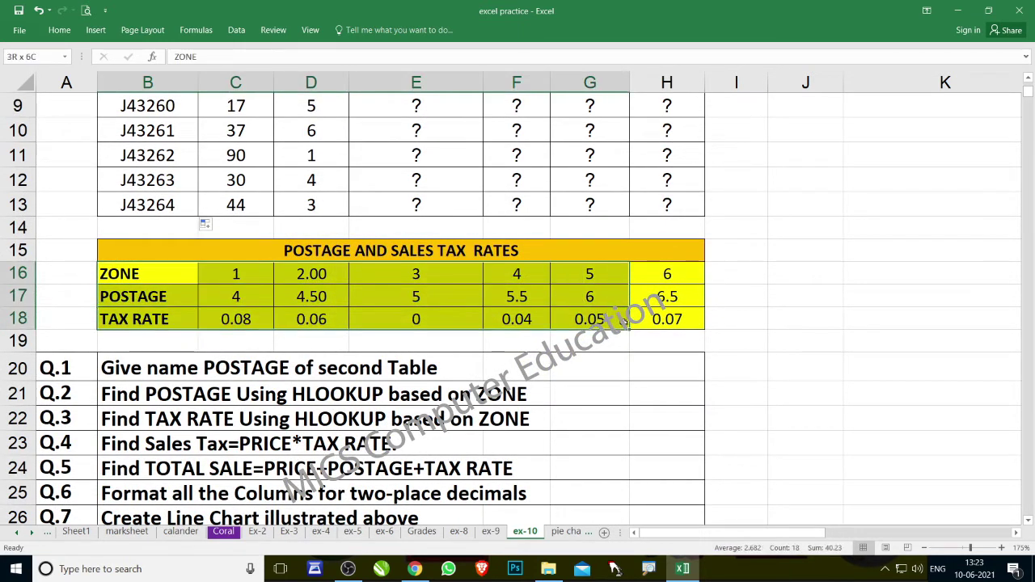
{"action": "left_click_drag", "start_coordinate": [231, 252], "coordinate": [534, 319]}
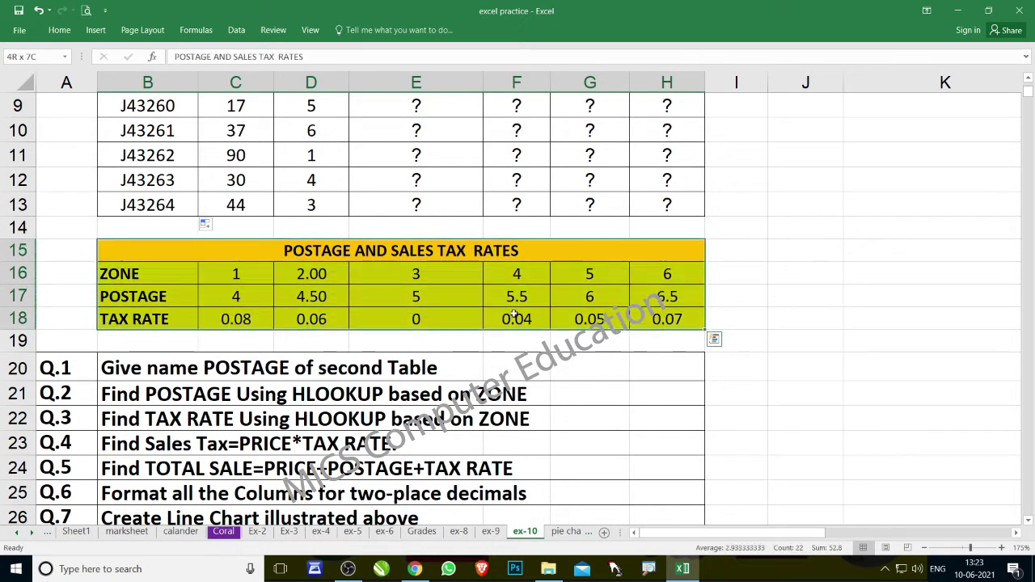
{"action": "left_click", "coordinate": [288, 252]}
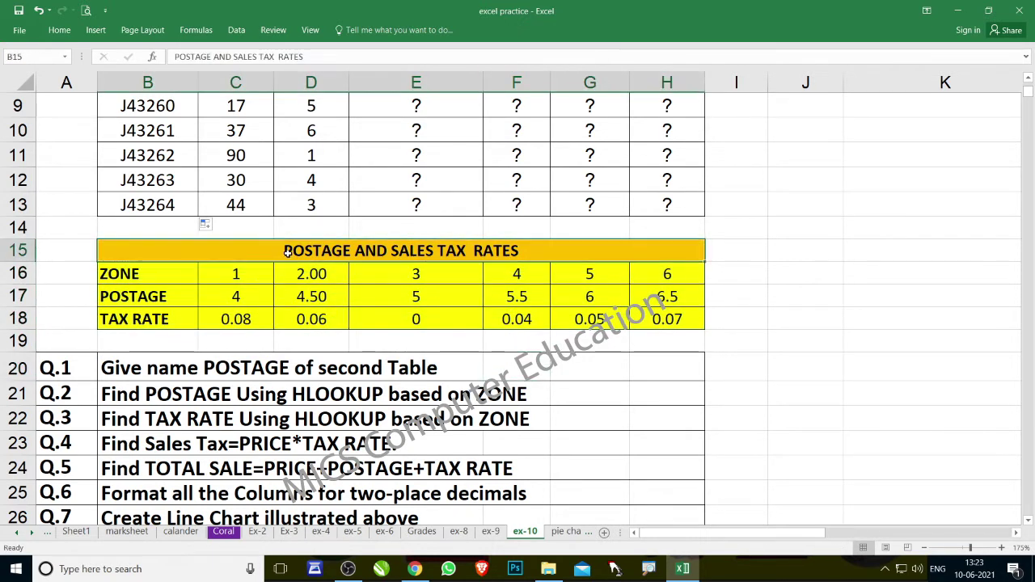
{"action": "left_click", "coordinate": [180, 282]}
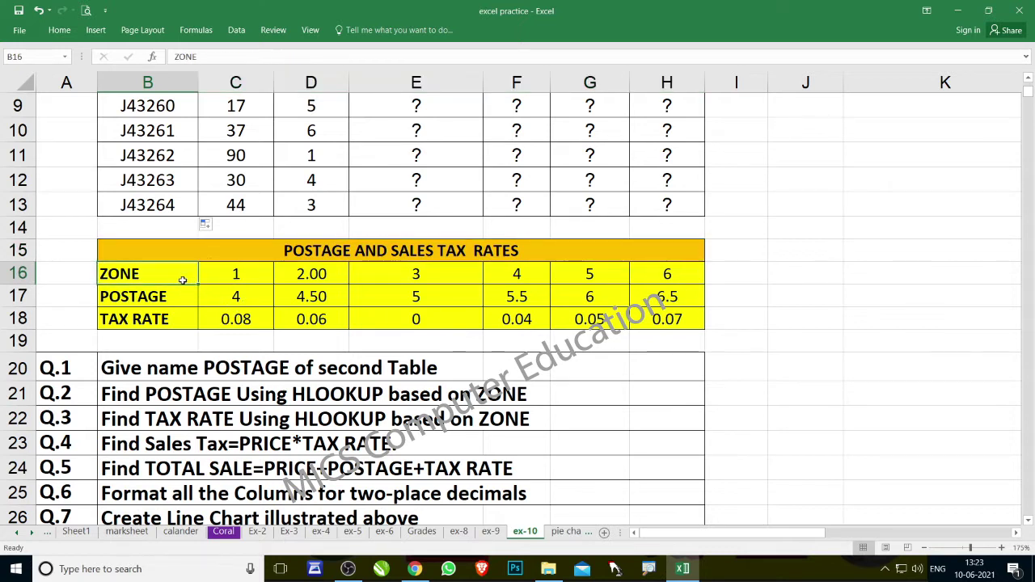
{"action": "left_click", "coordinate": [75, 275]}
{"action": "type", "text": "1"}
{"action": "key", "text": "Return"}
{"action": "type", "text": "2"}
{"action": "key", "text": "Return"}
{"action": "type", "text": "3"}
{"action": "key", "text": "Return"}
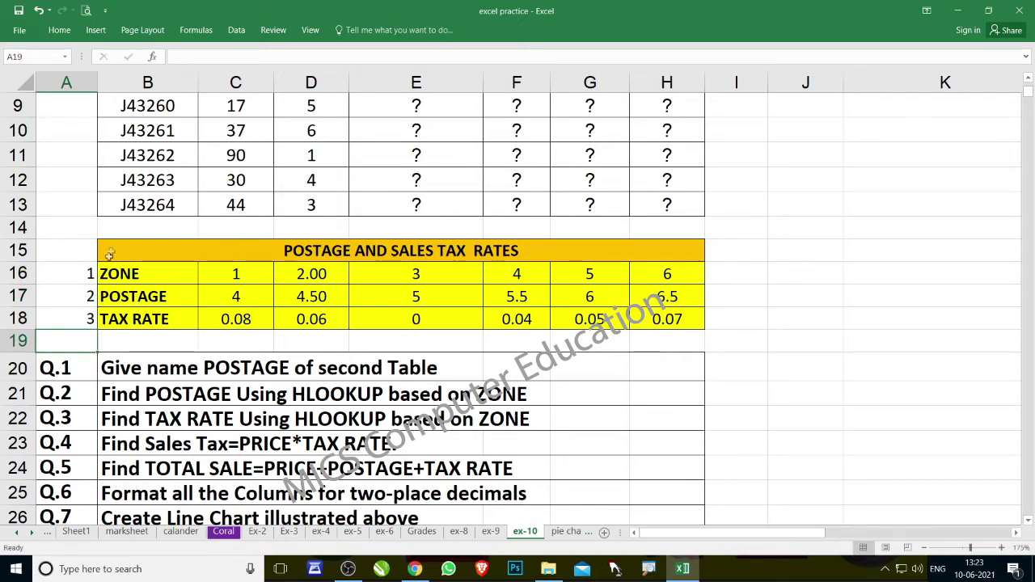
{"action": "left_click", "coordinate": [82, 247]}
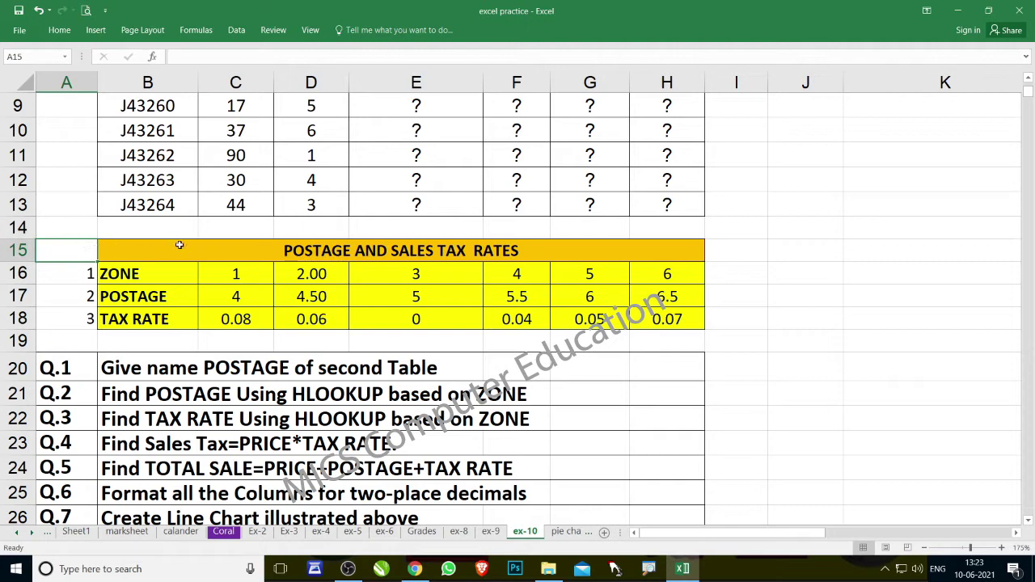
{"action": "scroll", "coordinate": [233, 271], "scroll_direction": "up", "scroll_amount": 1}
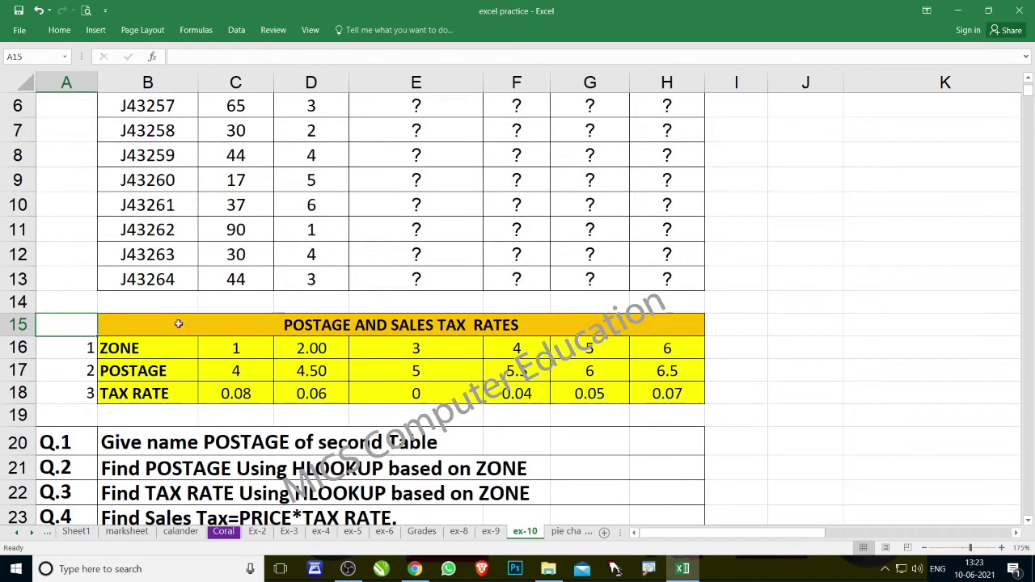
{"action": "left_click_drag", "start_coordinate": [146, 348], "coordinate": [639, 387]}
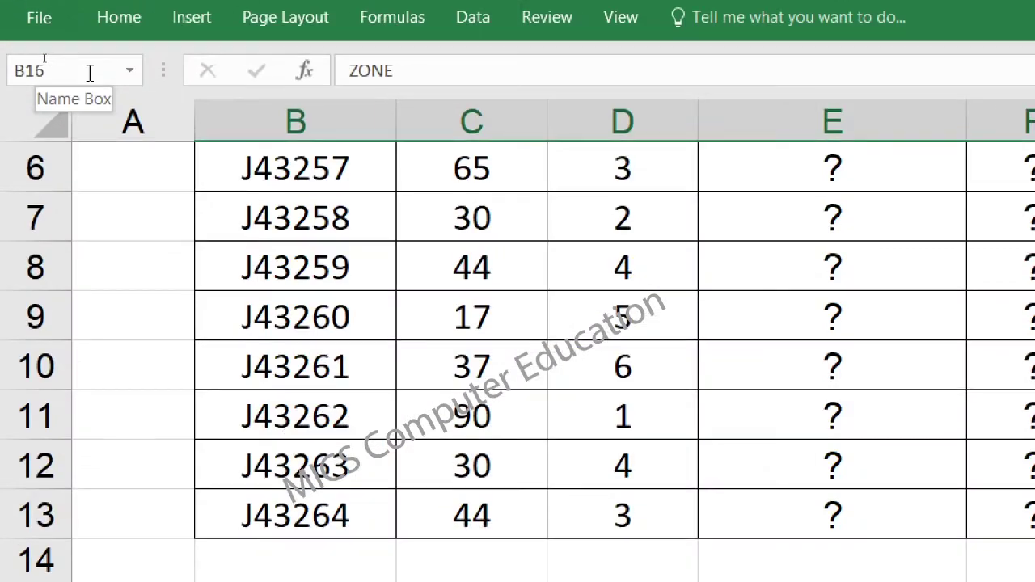
{"action": "left_click", "coordinate": [45, 57]}
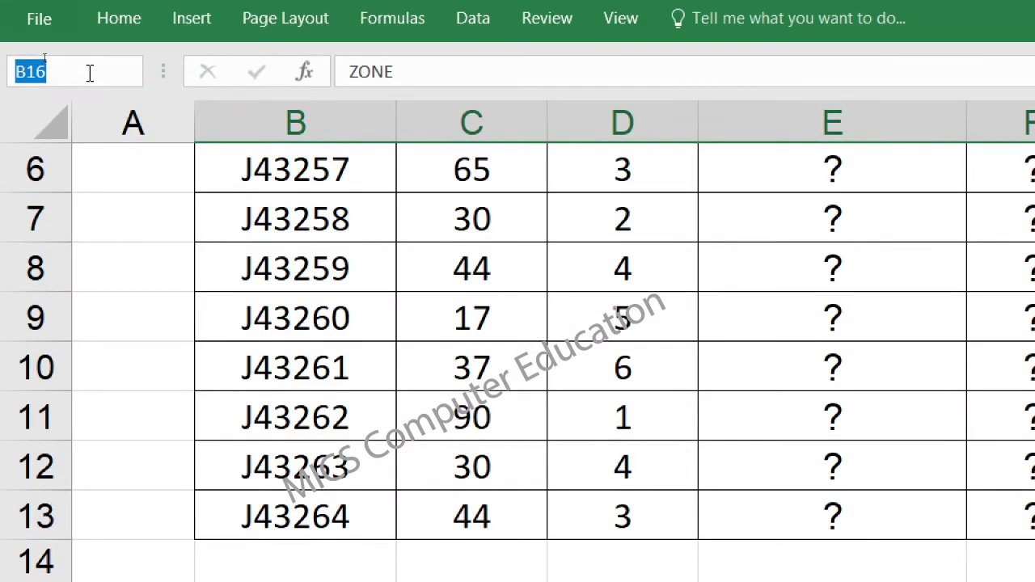
{"action": "key", "text": "BackSpace"}
{"action": "type", "text": "postage"}
{"action": "key", "text": "Return"}
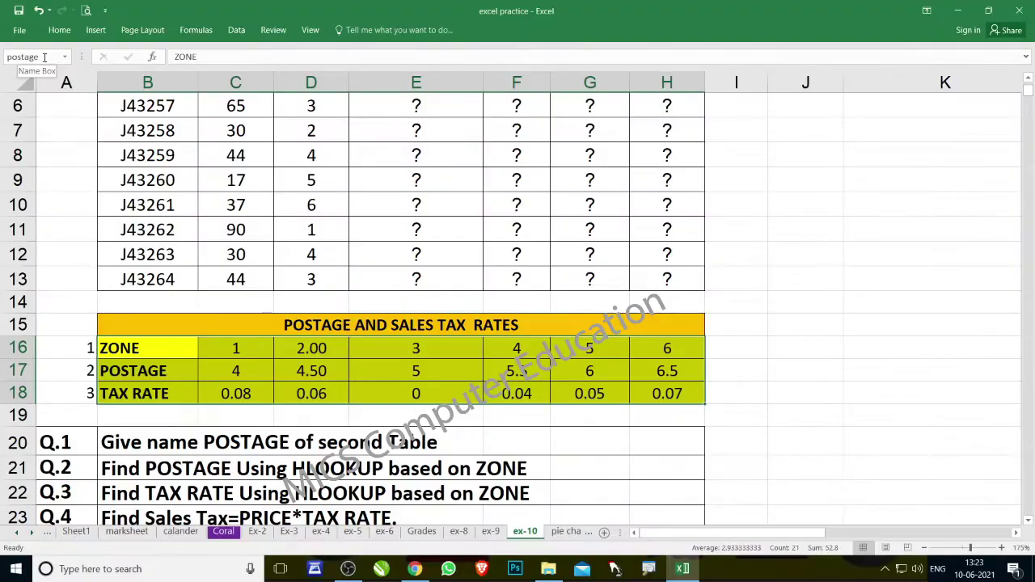
{"action": "left_click", "coordinate": [236, 204]}
{"action": "left_click_drag", "start_coordinate": [166, 347], "coordinate": [633, 391]}
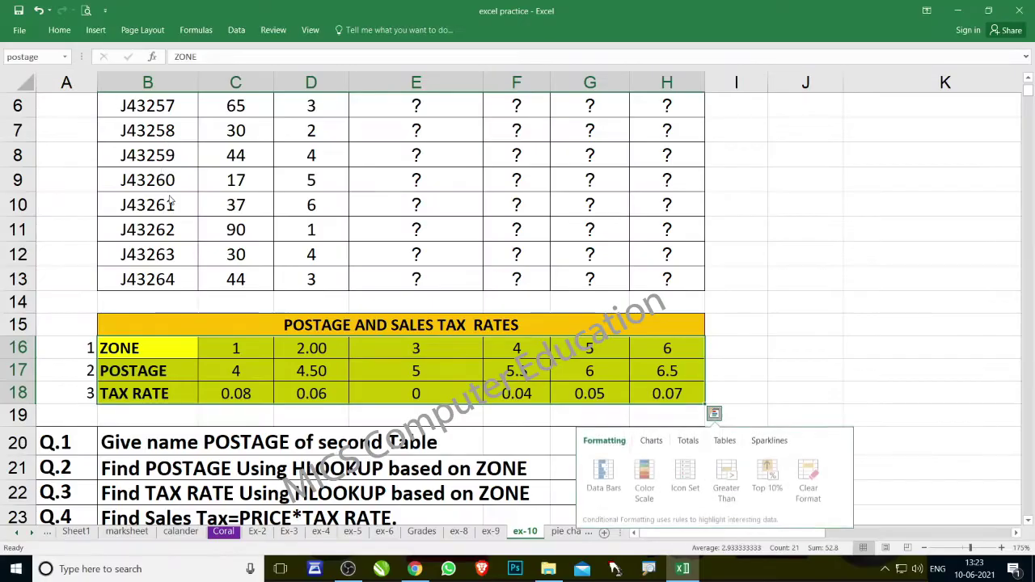
Step: Enter =HLOOKUP(D5,postage,2,0) in POSTAGE cell E5
{"action": "left_click", "coordinate": [231, 270]}
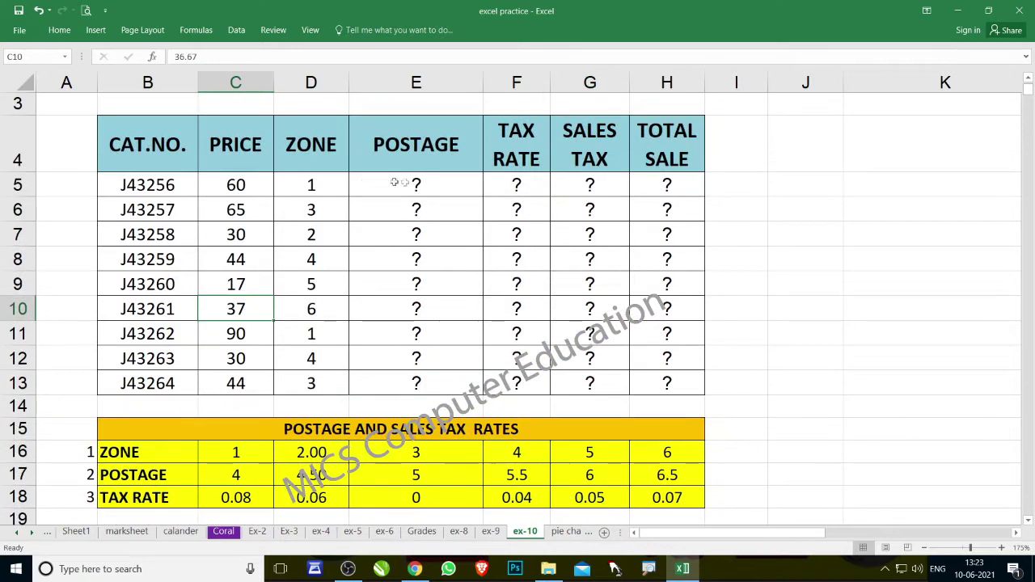
{"action": "left_click", "coordinate": [395, 183]}
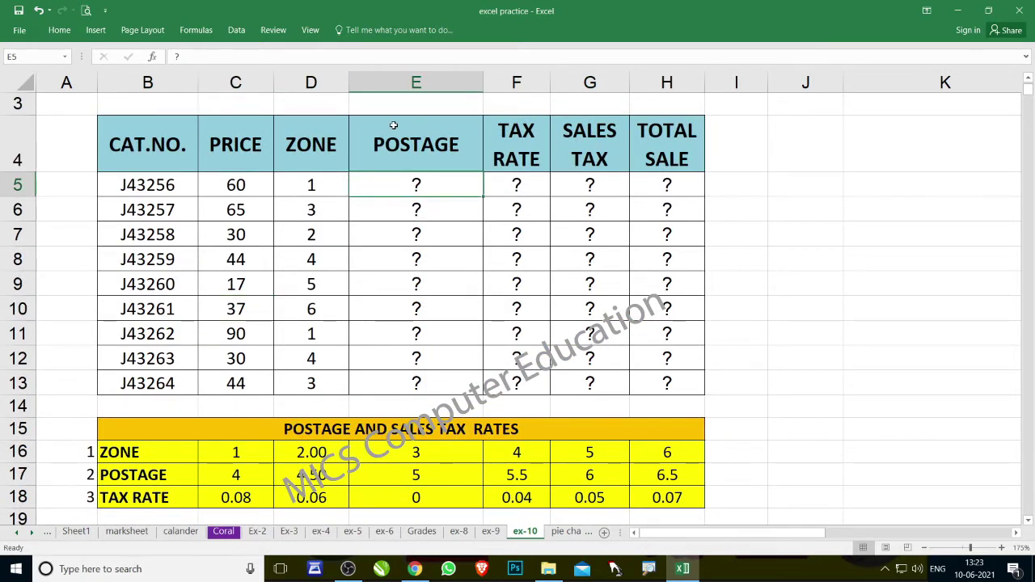
{"action": "type", "text": "="}
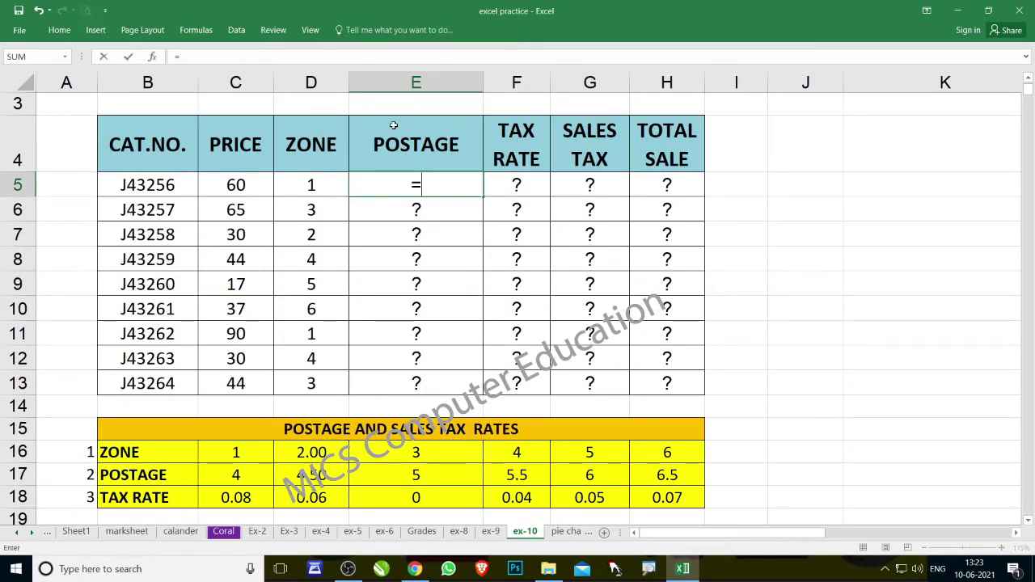
{"action": "type", "text": "hl"}
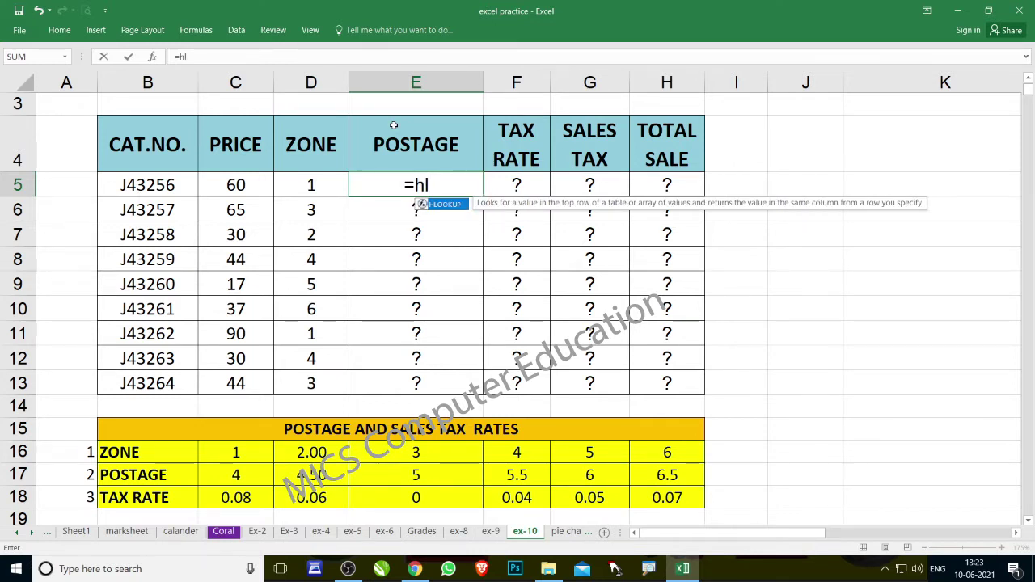
{"action": "key", "text": "Tab"}
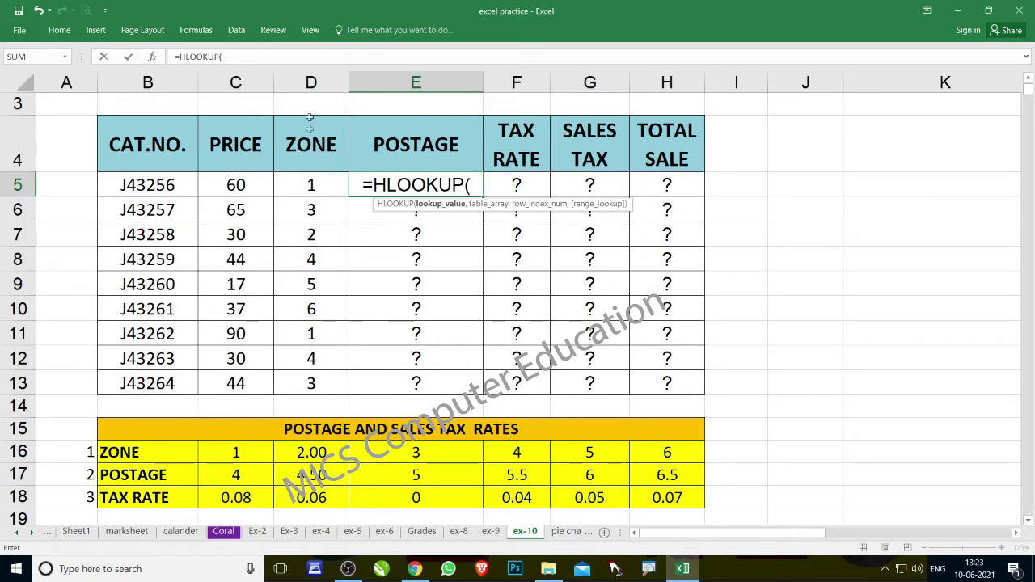
{"action": "left_click", "coordinate": [313, 186]}
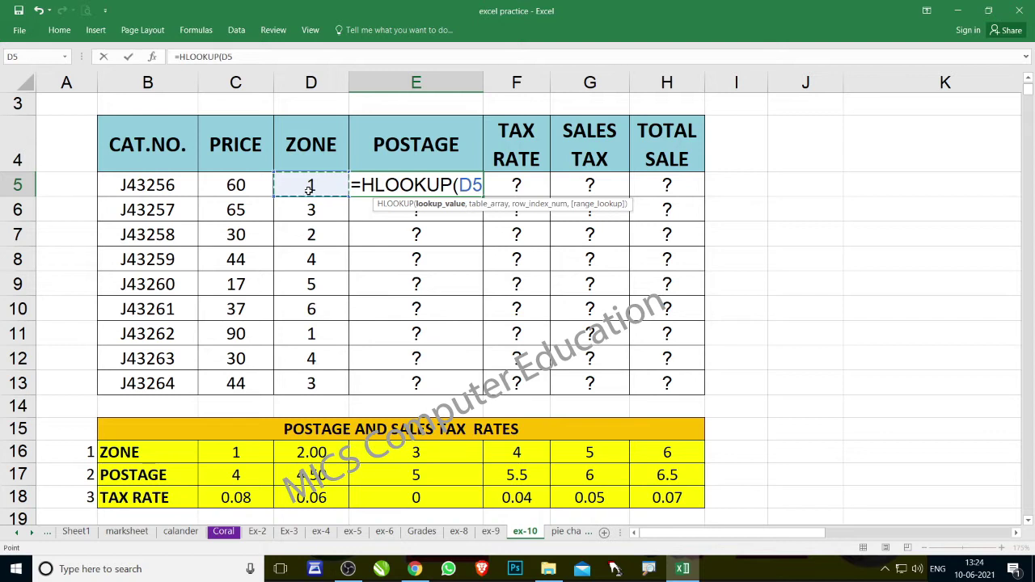
{"action": "type", "text": ","}
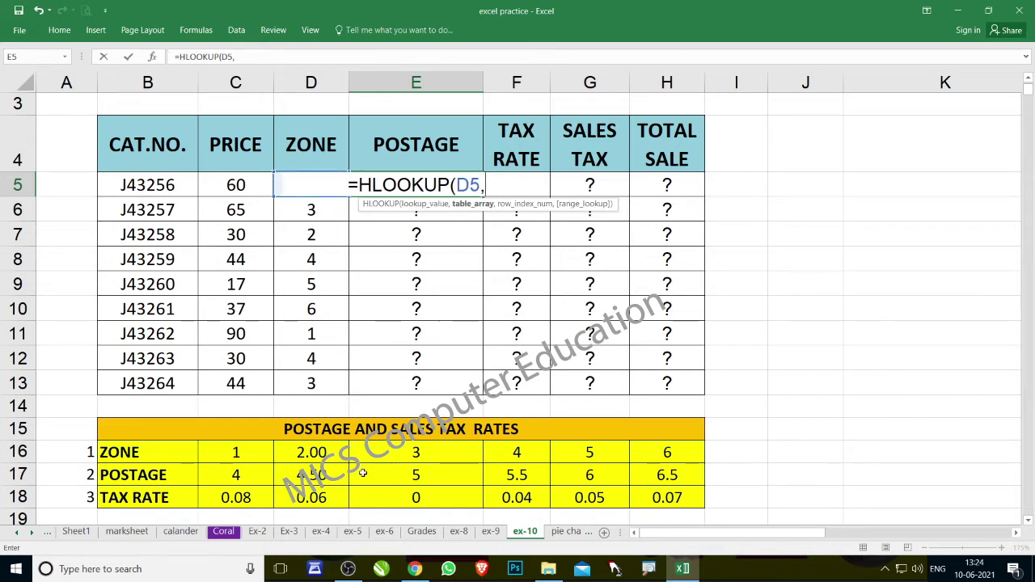
{"action": "type", "text": "pos"}
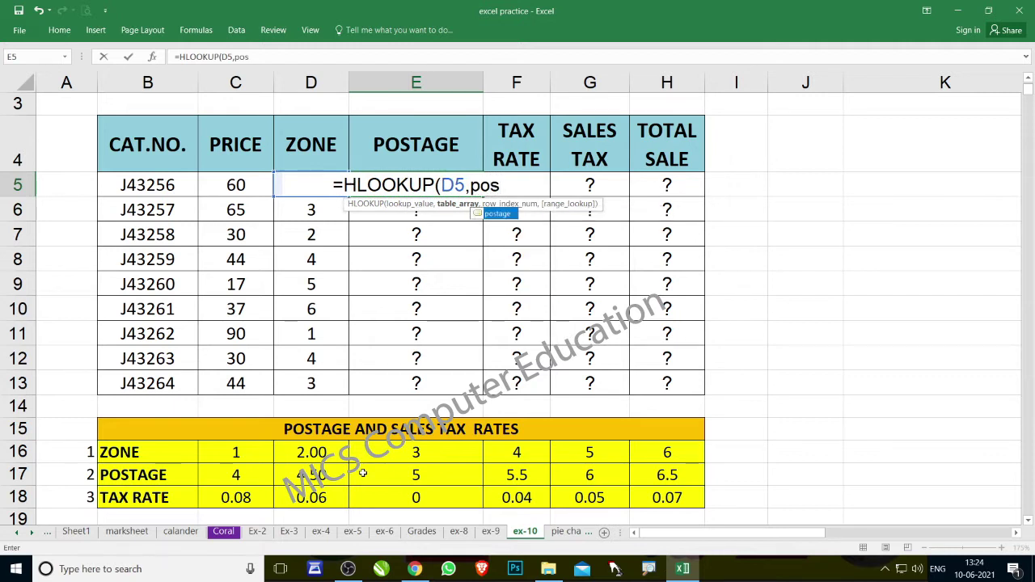
{"action": "key", "text": "Tab"}
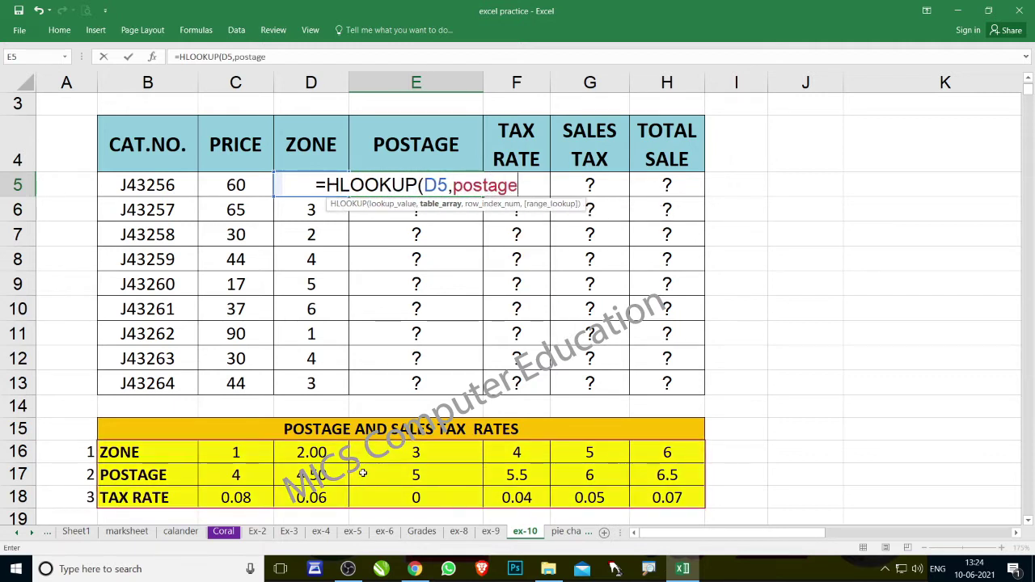
{"action": "type", "text": ","}
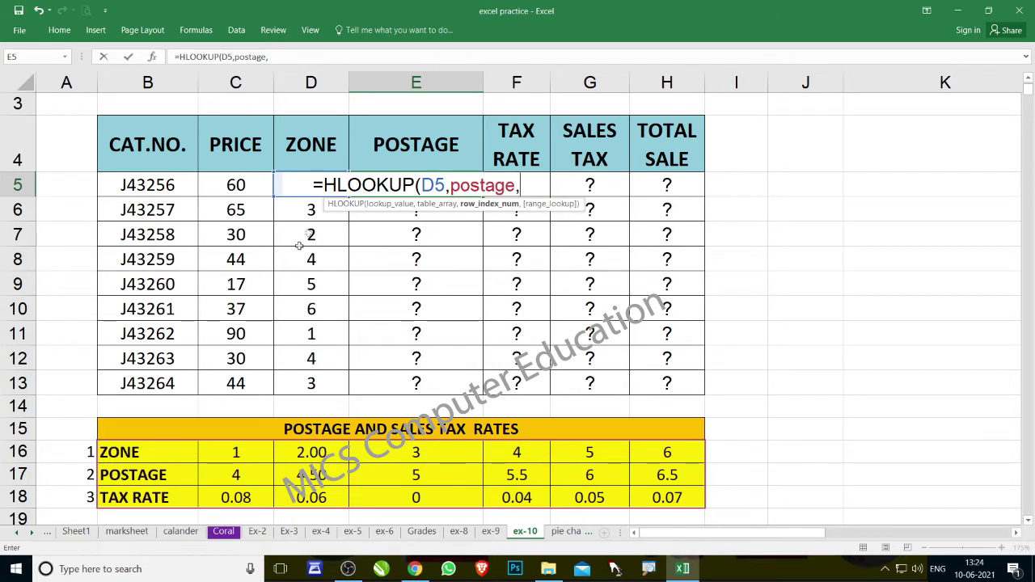
{"action": "type", "text": "2"}
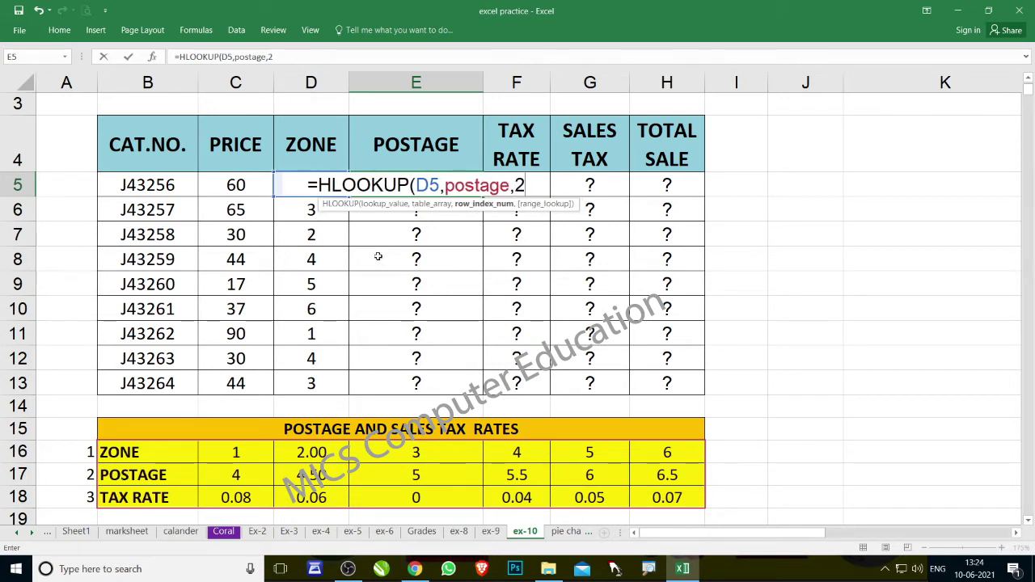
{"action": "type", "text": ",0"}
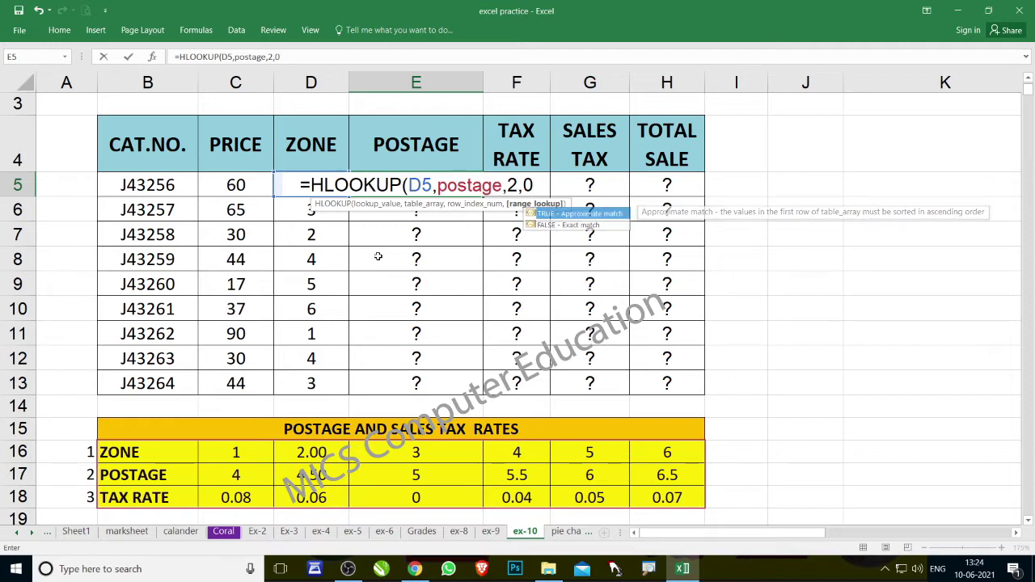
{"action": "type", "text": ")"}
{"action": "key", "text": "Return"}
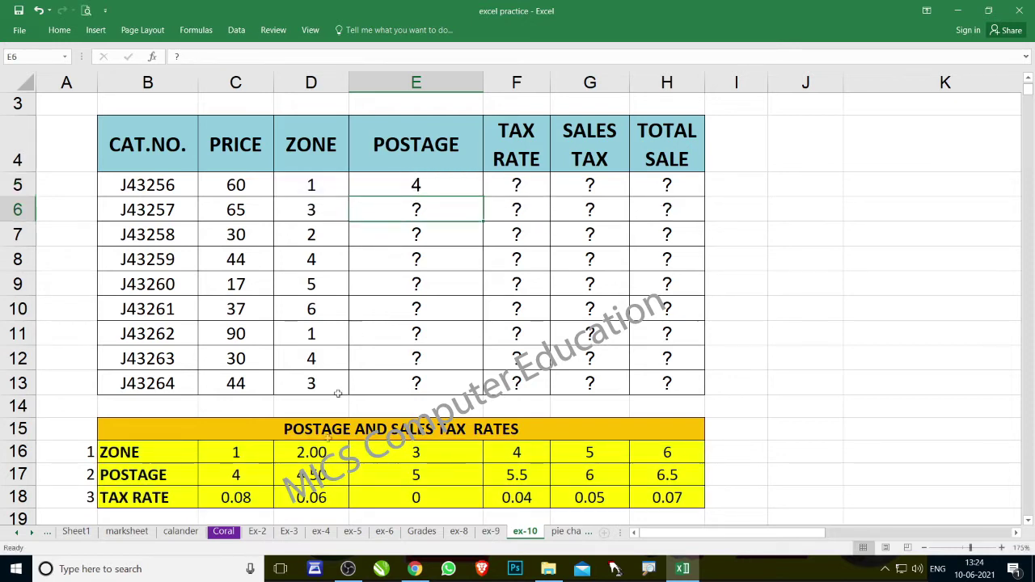
Step: Copy the postage formula down to E13 and show two decimal places
{"action": "left_click", "coordinate": [381, 186]}
{"action": "left_click_drag", "start_coordinate": [482, 197], "coordinate": [459, 390]}
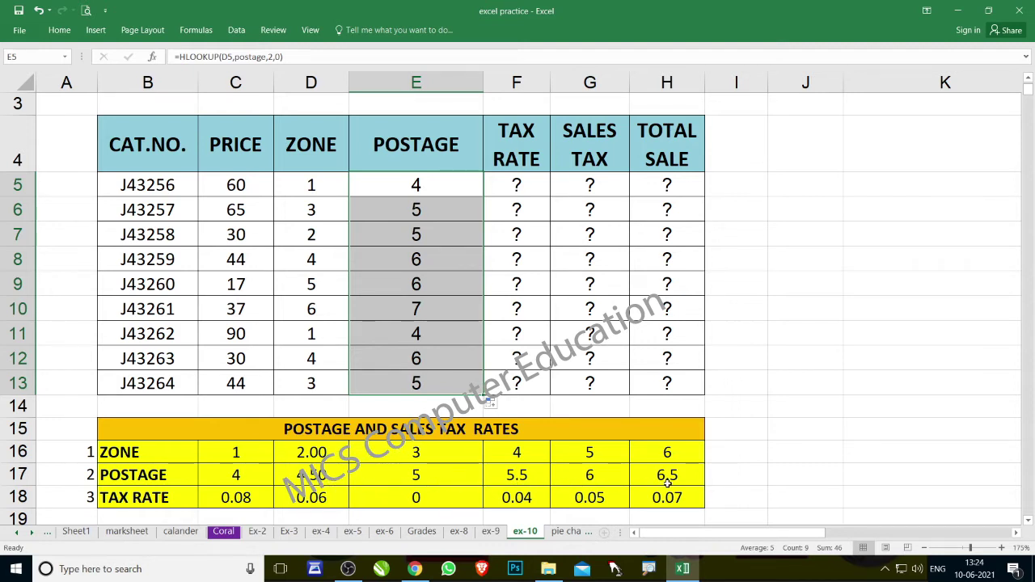
{"action": "left_click", "coordinate": [59, 30]}
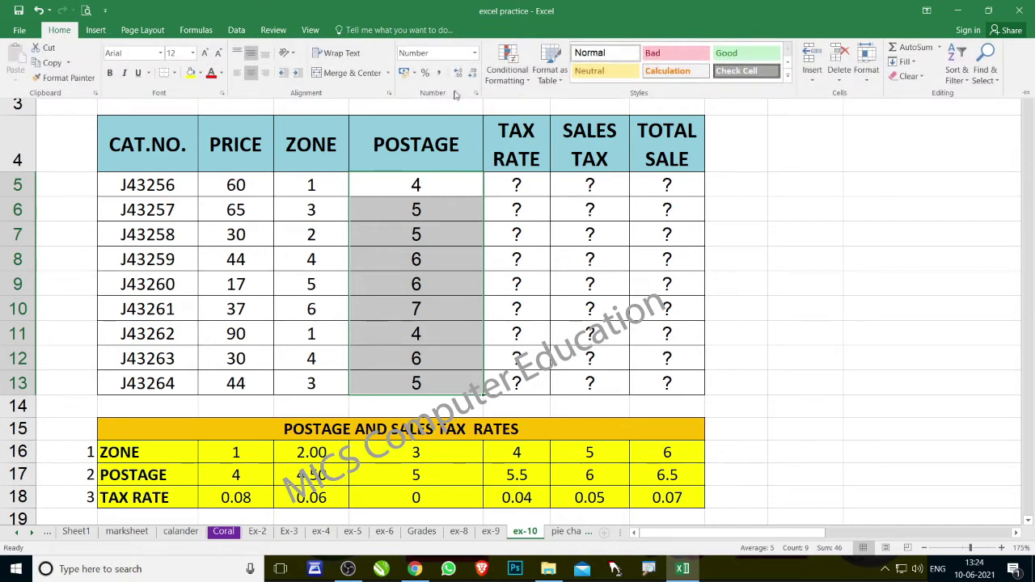
{"action": "left_click", "coordinate": [458, 73]}
{"action": "left_click", "coordinate": [458, 73]}
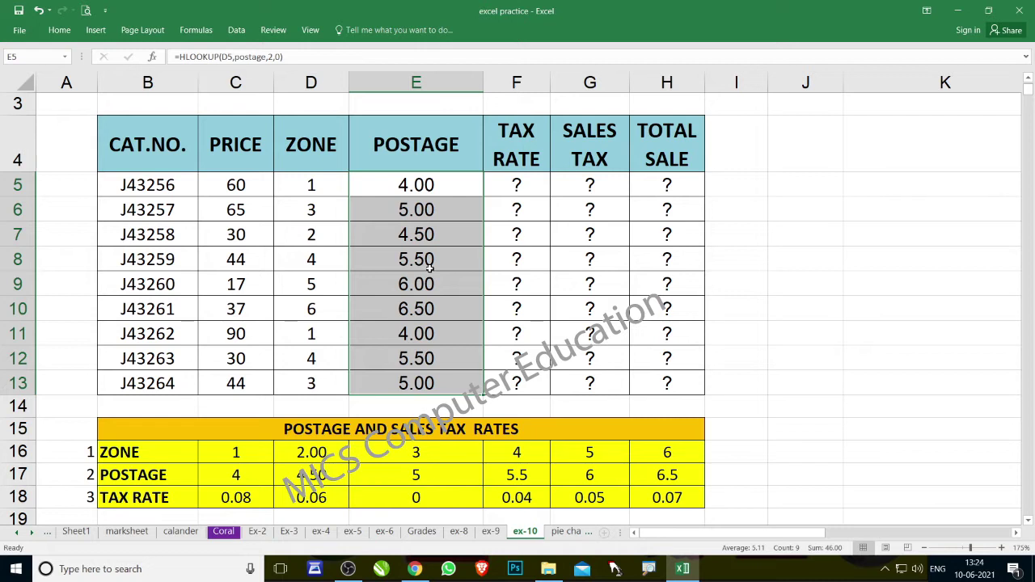
Step: Review the E5 postage formula and re-commit it unchanged
{"action": "left_click", "coordinate": [523, 183]}
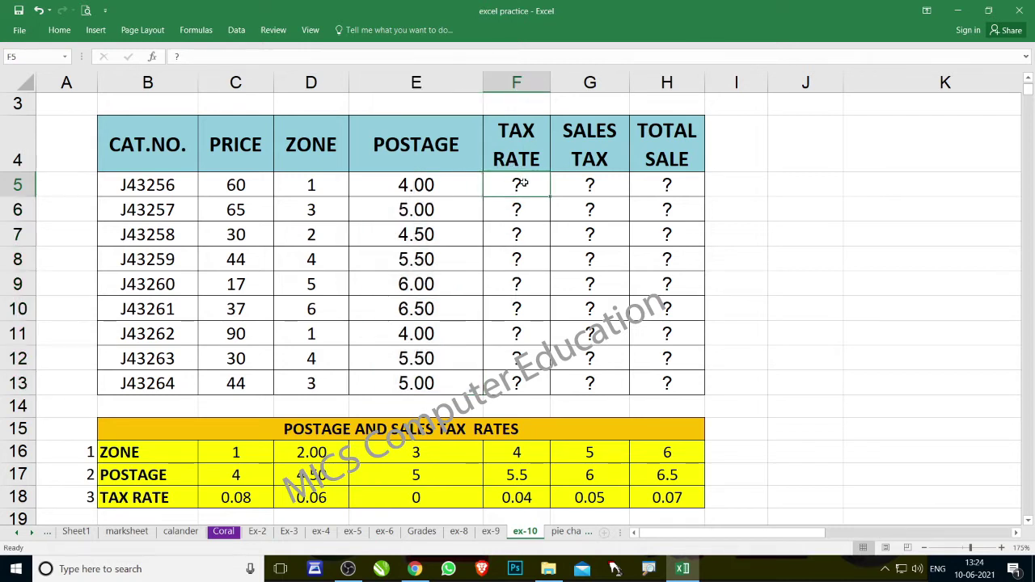
{"action": "left_click", "coordinate": [444, 190]}
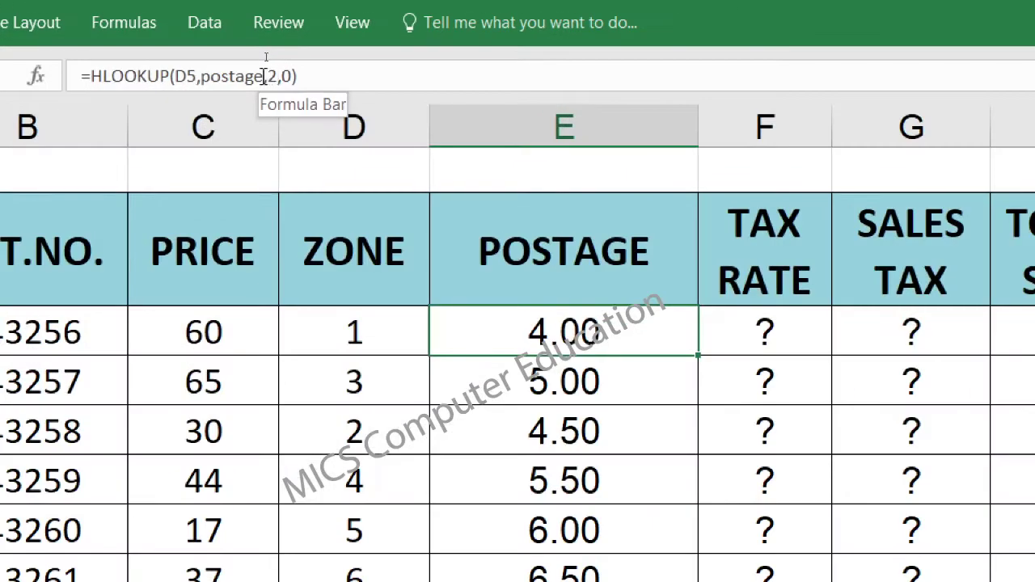
{"action": "double_click", "coordinate": [272, 57]}
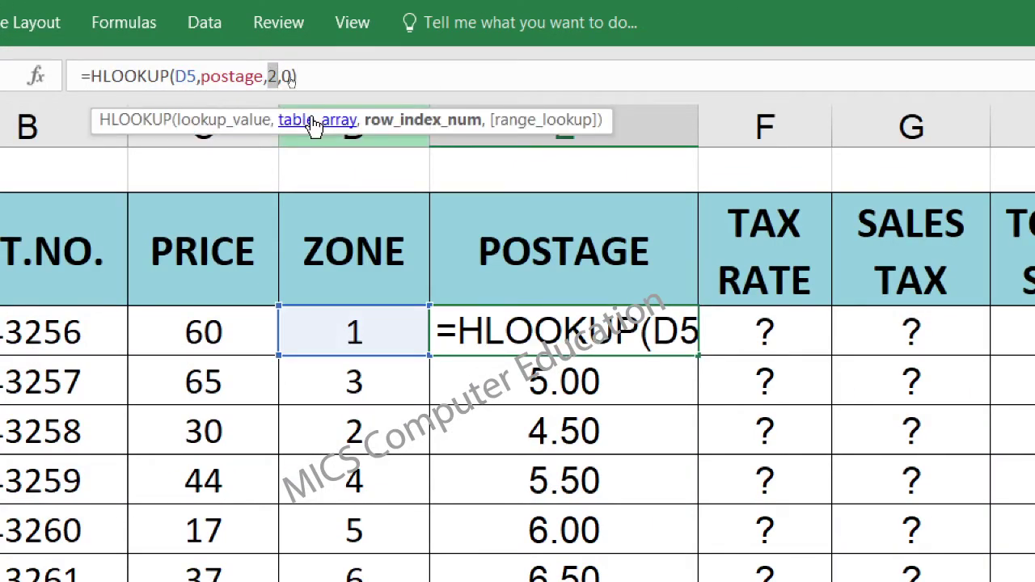
{"action": "key", "text": "ctrl+Return"}
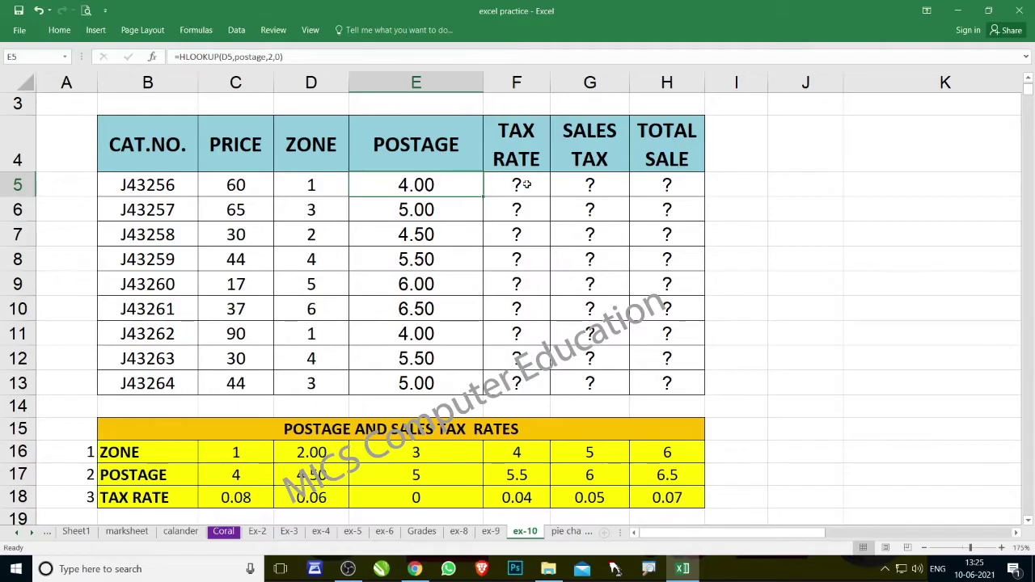
Step: Enter =HLOOKUP(D5,postage,3,0) in TAX RATE cell F5
{"action": "left_click", "coordinate": [524, 185]}
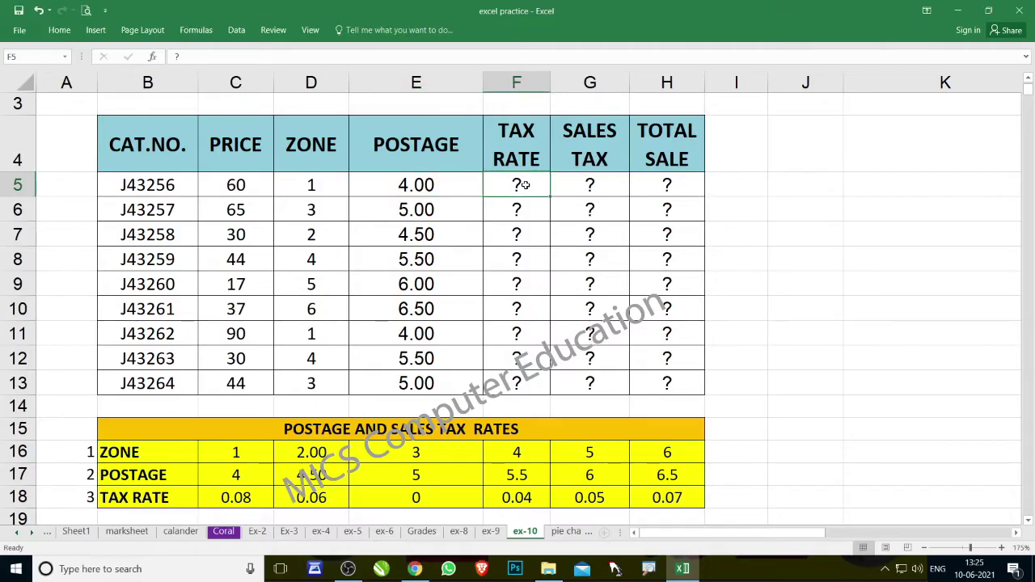
{"action": "type", "text": "=hl"}
{"action": "key", "text": "Tab"}
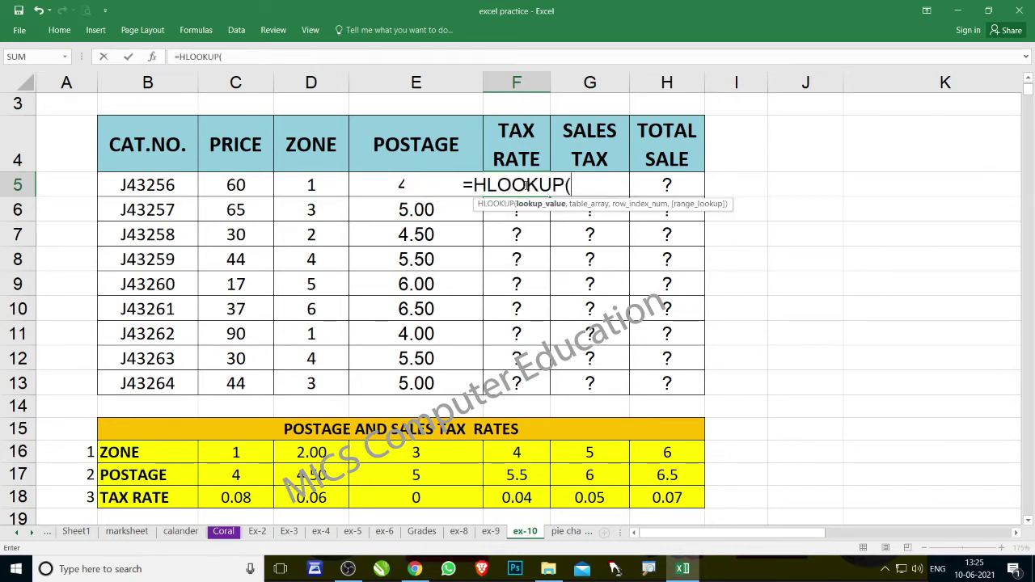
{"action": "left_click", "coordinate": [313, 191]}
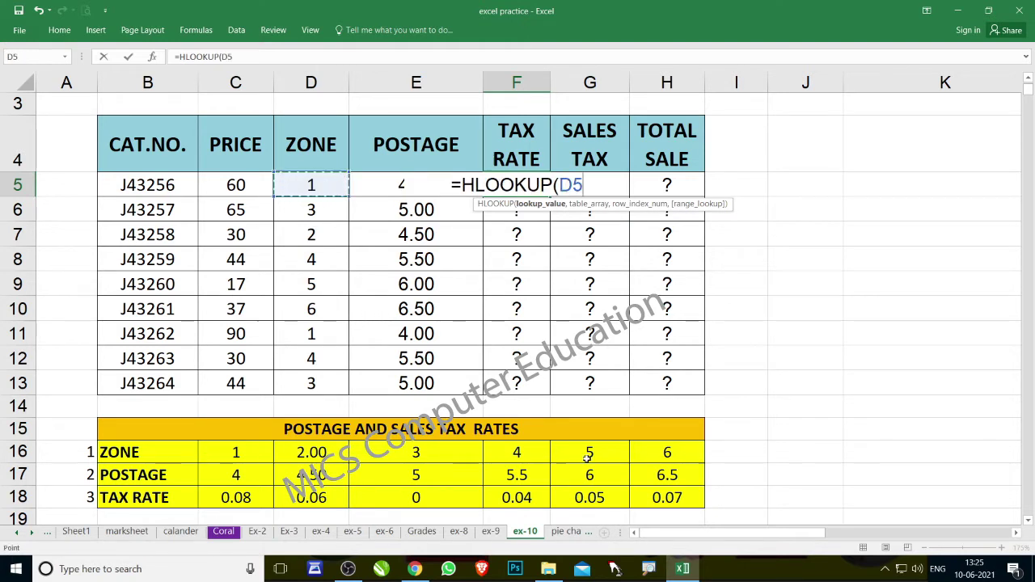
{"action": "type", "text": ","}
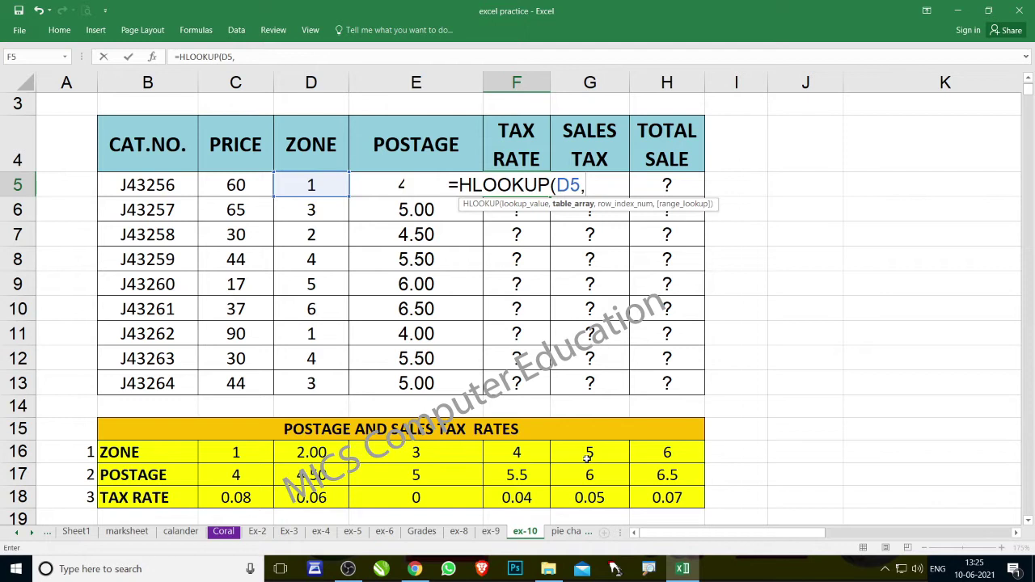
{"action": "type", "text": "po"}
{"action": "key", "text": "Down"}
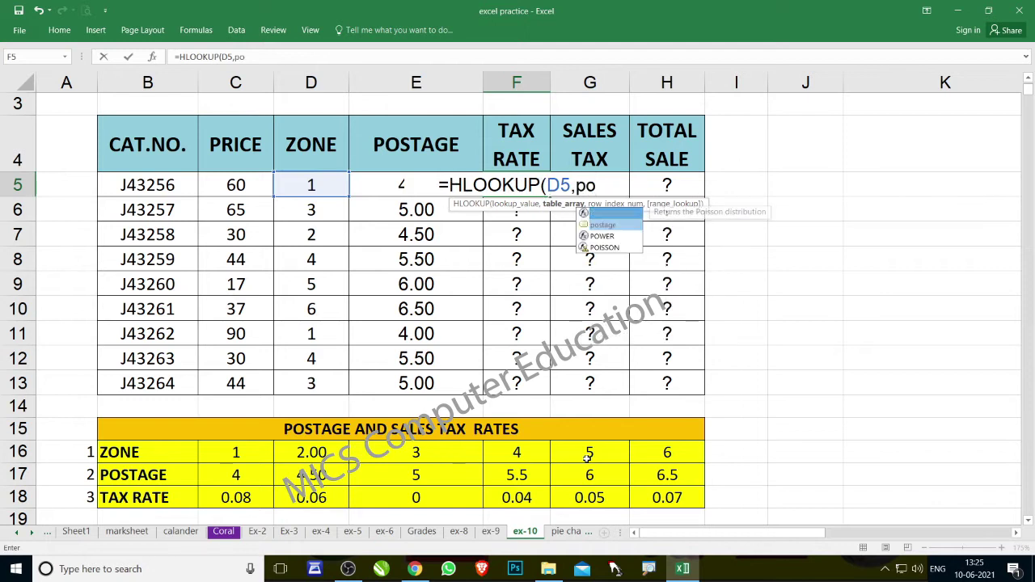
{"action": "key", "text": "Tab"}
{"action": "type", "text": ","}
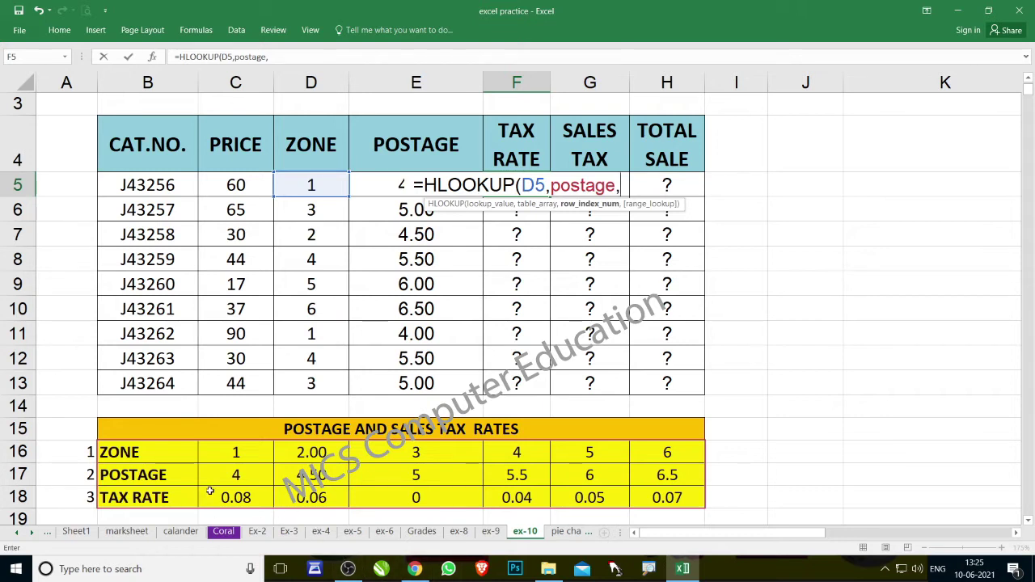
{"action": "type", "text": "3,0)"}
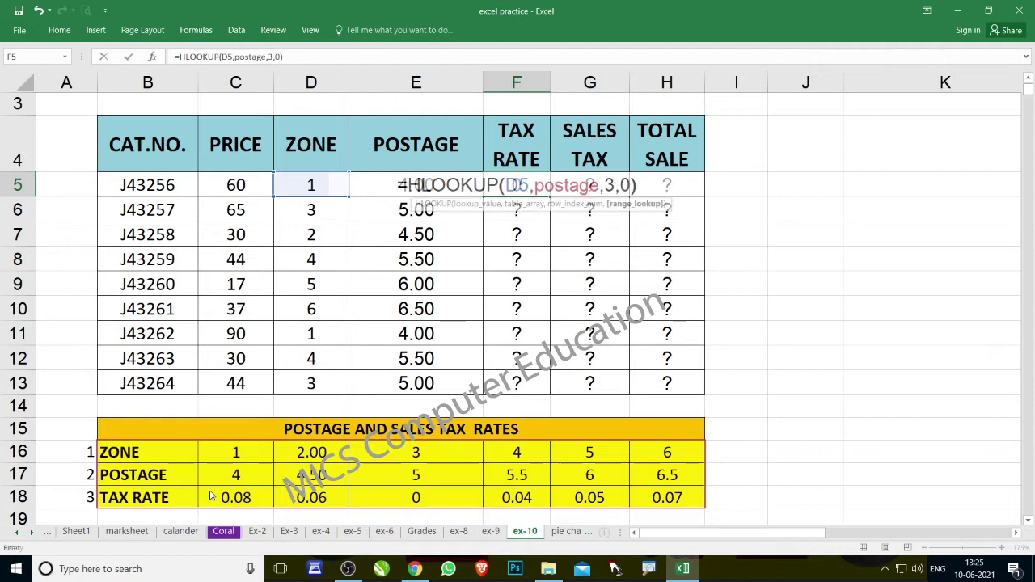
{"action": "key", "text": "Return"}
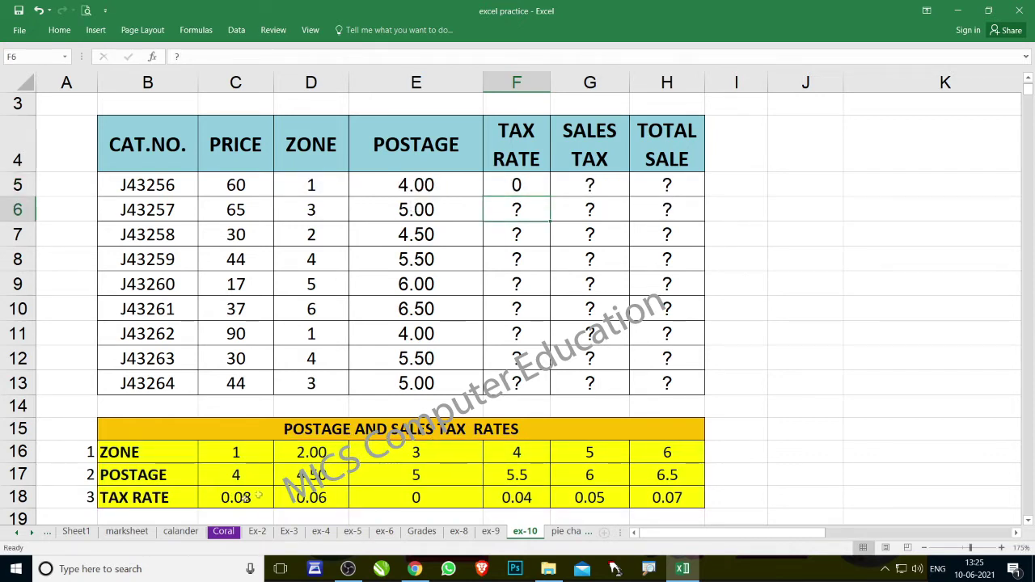
Step: Copy the tax rate formula down to F13 and show two decimal places
{"action": "left_click", "coordinate": [519, 183]}
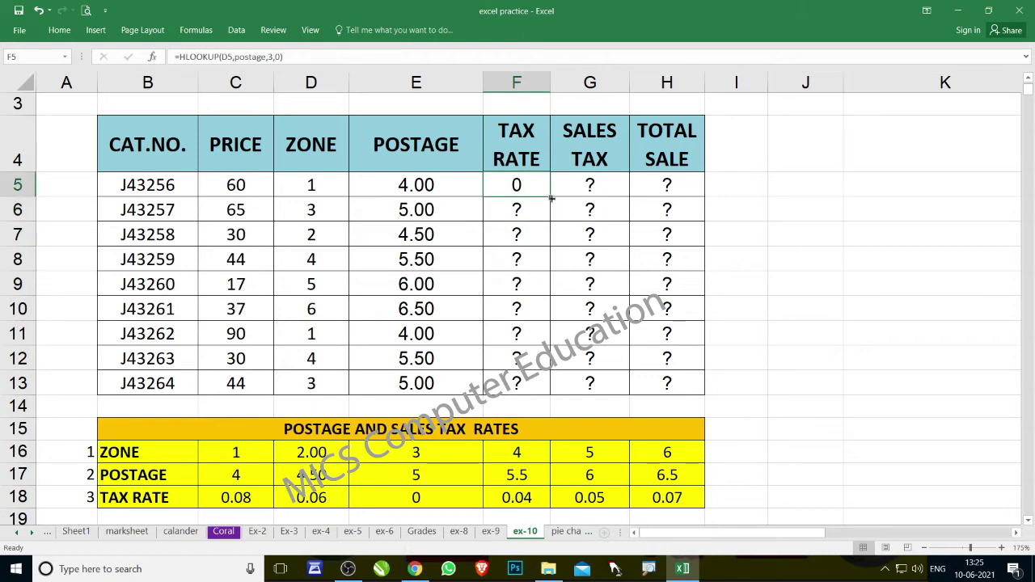
{"action": "left_click_drag", "start_coordinate": [551, 198], "coordinate": [553, 392]}
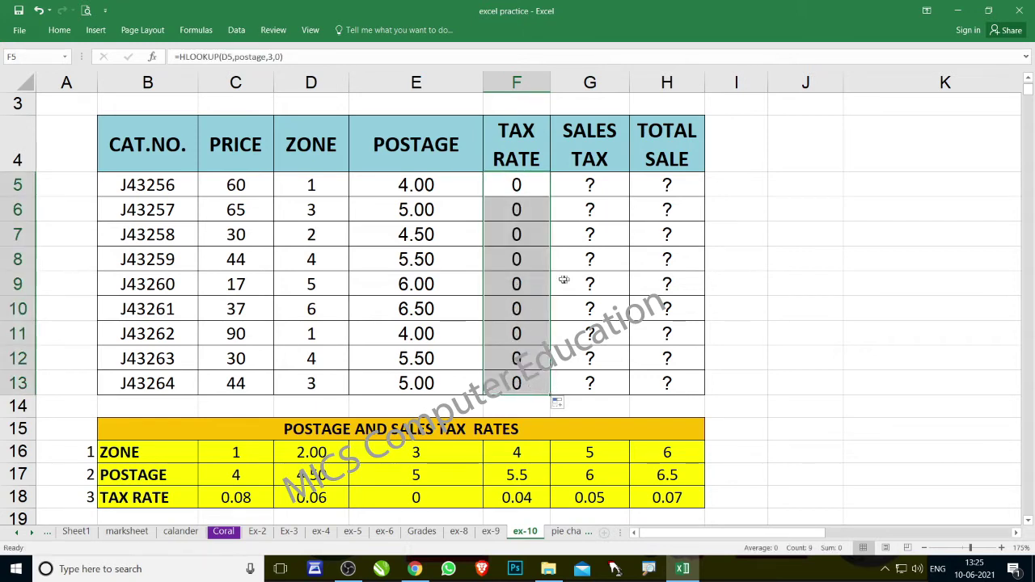
{"action": "left_click", "coordinate": [59, 30]}
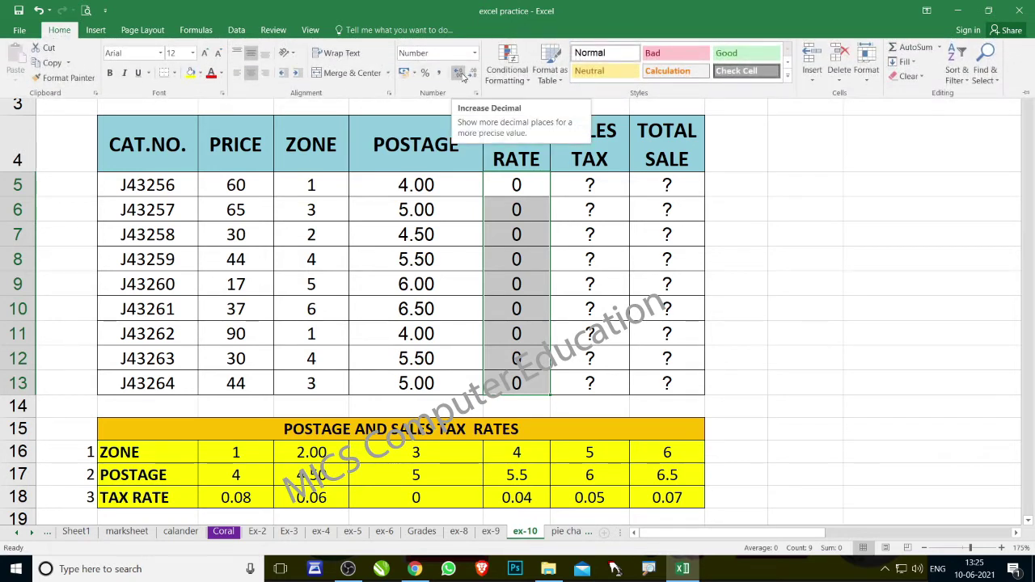
{"action": "left_click", "coordinate": [460, 73]}
{"action": "left_click", "coordinate": [460, 74]}
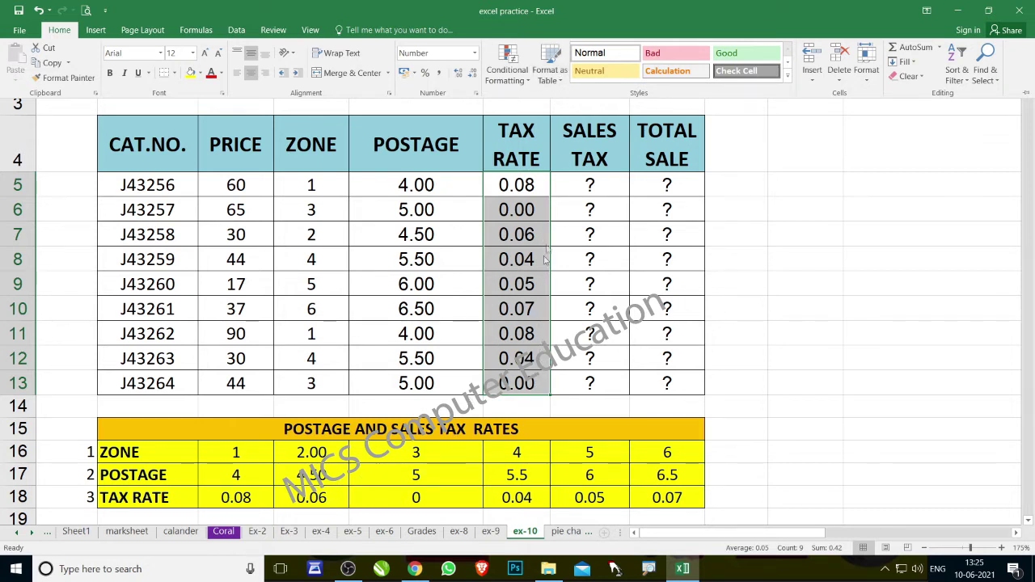
Step: Hide the ribbon and read the Q.2 to Q.4 question text below the table
{"action": "key", "text": "ctrl+F1"}
{"action": "scroll", "coordinate": [278, 304], "scroll_direction": "down", "scroll_amount": 1}
{"action": "scroll", "coordinate": [277, 304], "scroll_direction": "down", "scroll_amount": 2}
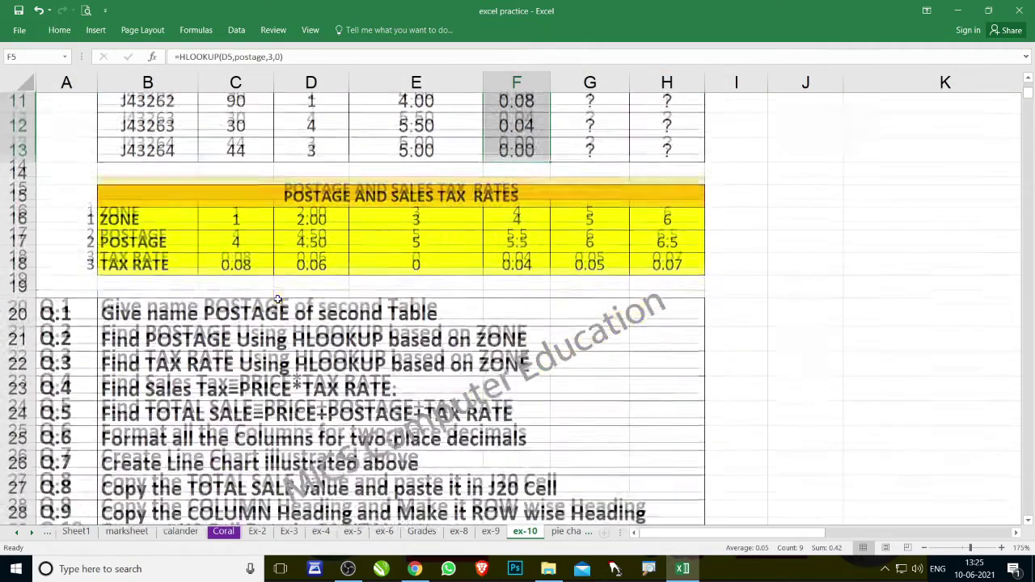
{"action": "left_click", "coordinate": [213, 325]}
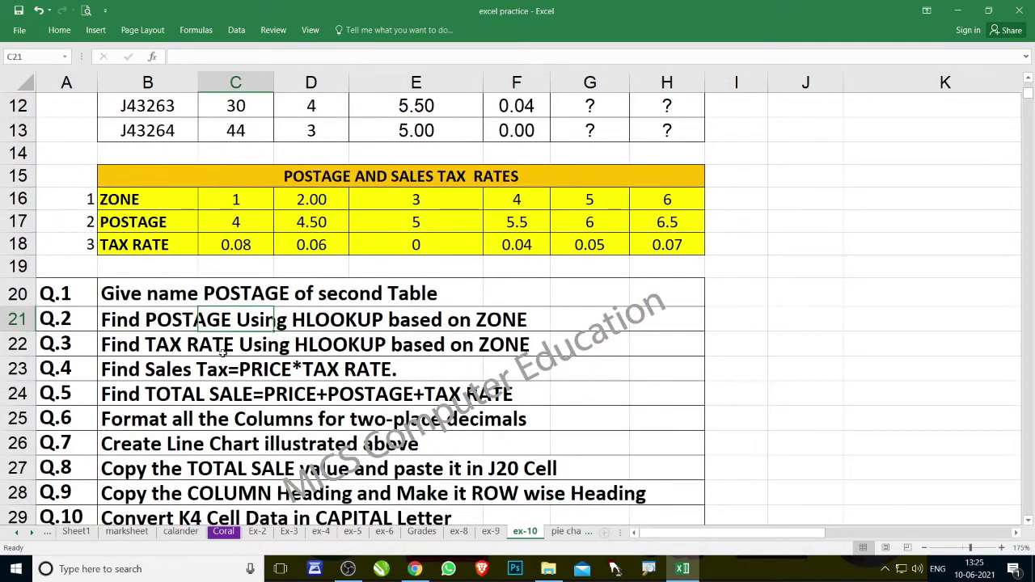
{"action": "left_click", "coordinate": [220, 350]}
{"action": "left_click", "coordinate": [129, 376]}
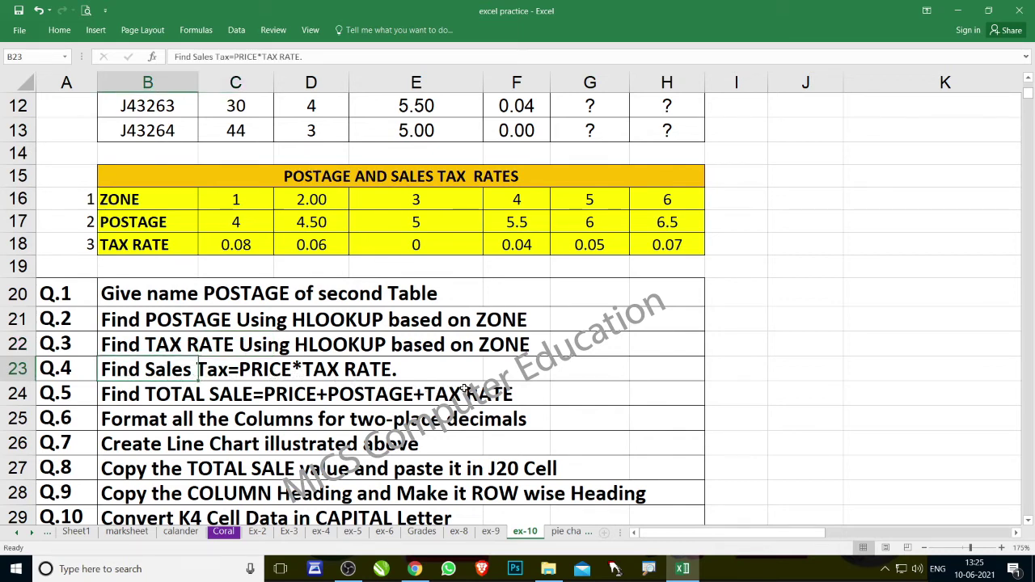
{"action": "scroll", "coordinate": [465, 390], "scroll_direction": "up", "scroll_amount": 3}
Step: Enter the sales tax formula =C5*F5 in G5
{"action": "left_click", "coordinate": [590, 183]}
{"action": "type", "text": "="}
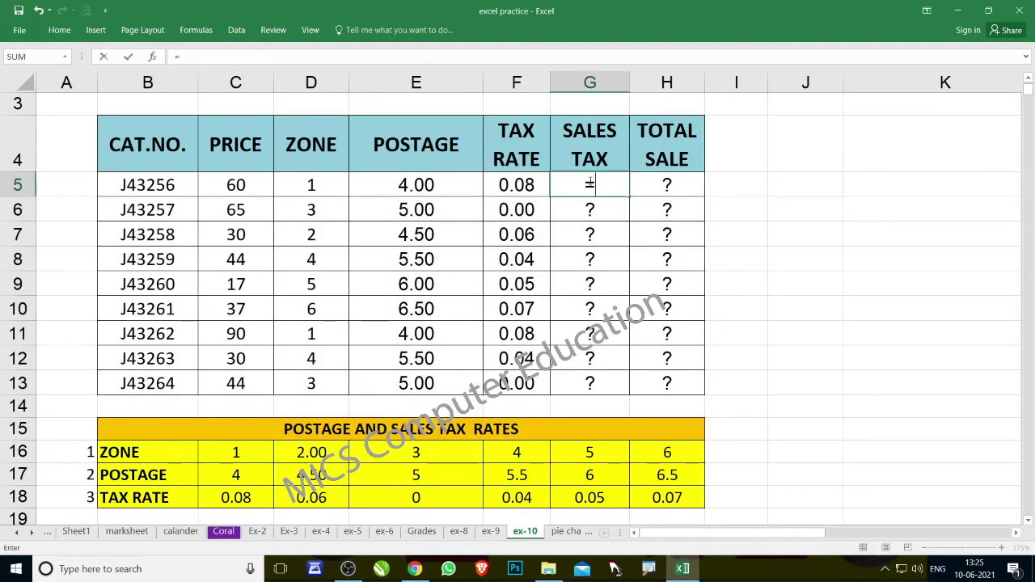
{"action": "left_click", "coordinate": [259, 188]}
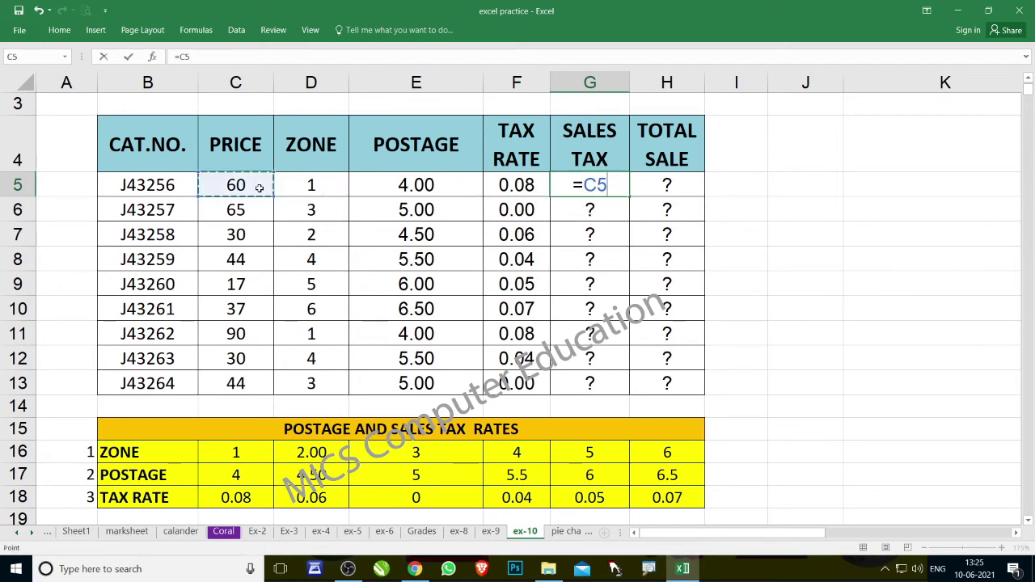
{"action": "type", "text": "*"}
{"action": "left_click", "coordinate": [510, 185]}
{"action": "key", "text": "Return"}
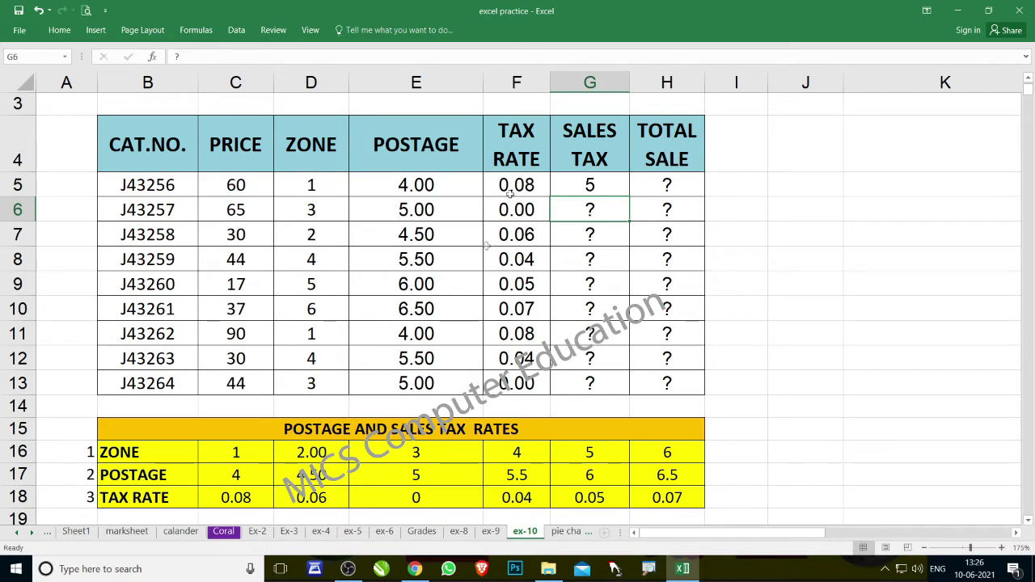
{"action": "scroll", "coordinate": [259, 181], "scroll_direction": "down", "scroll_amount": 2}
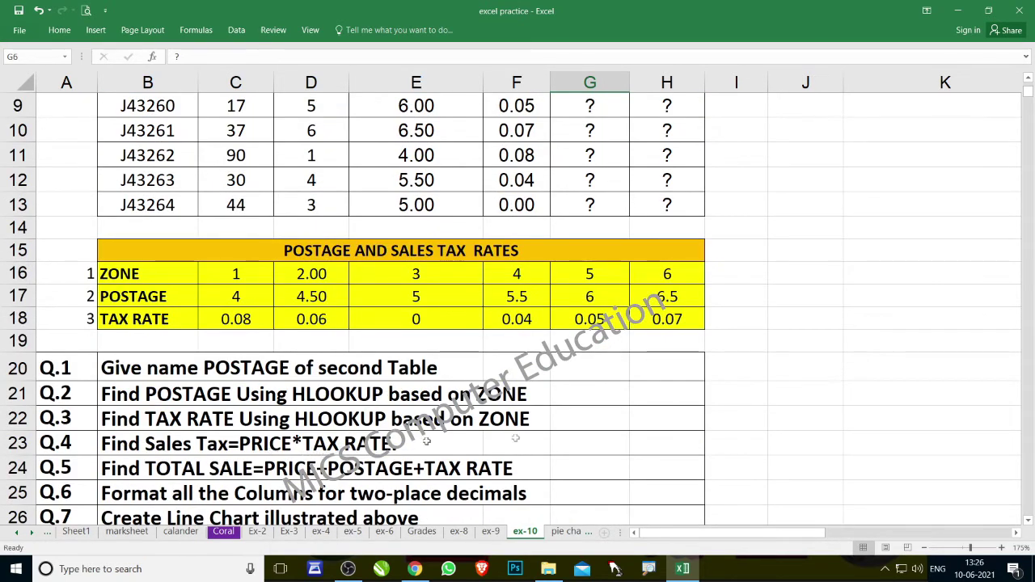
{"action": "scroll", "coordinate": [629, 438], "scroll_direction": "up", "scroll_amount": 3}
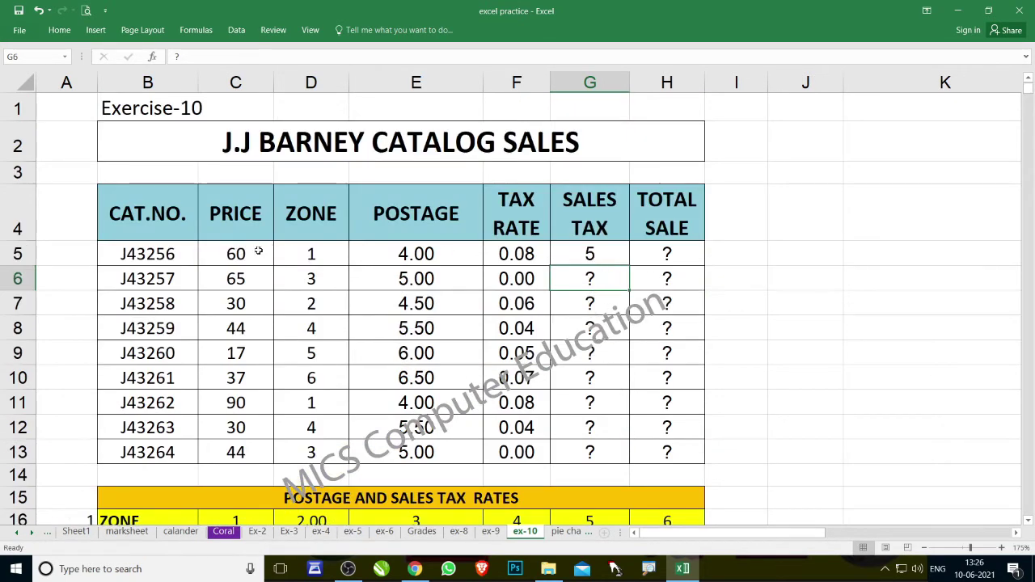
Step: Copy the sales tax formula down to G13 and show one decimal place
{"action": "left_click", "coordinate": [622, 253]}
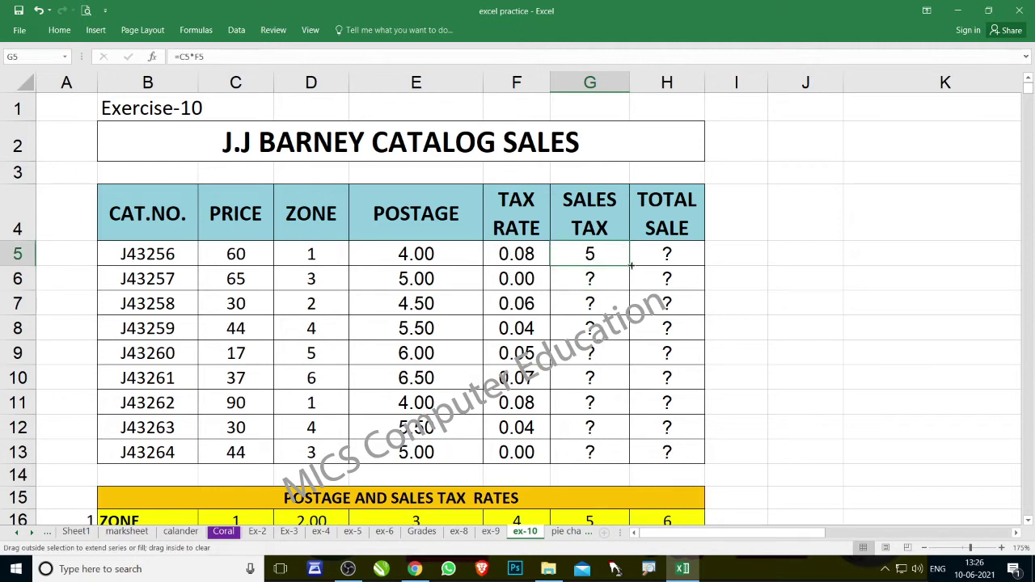
{"action": "double_click", "coordinate": [630, 267]}
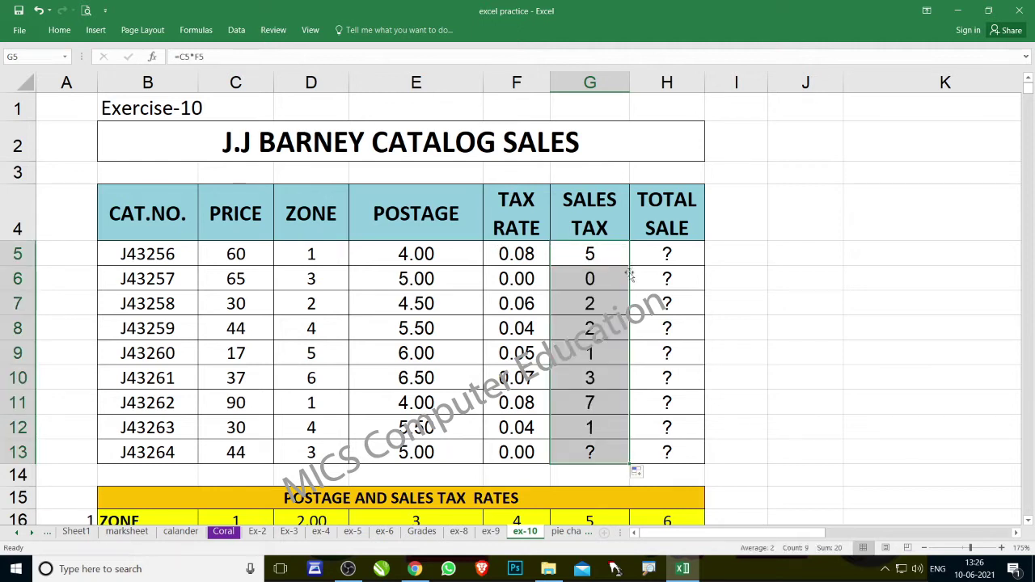
{"action": "left_click", "coordinate": [59, 30]}
{"action": "left_click", "coordinate": [458, 73]}
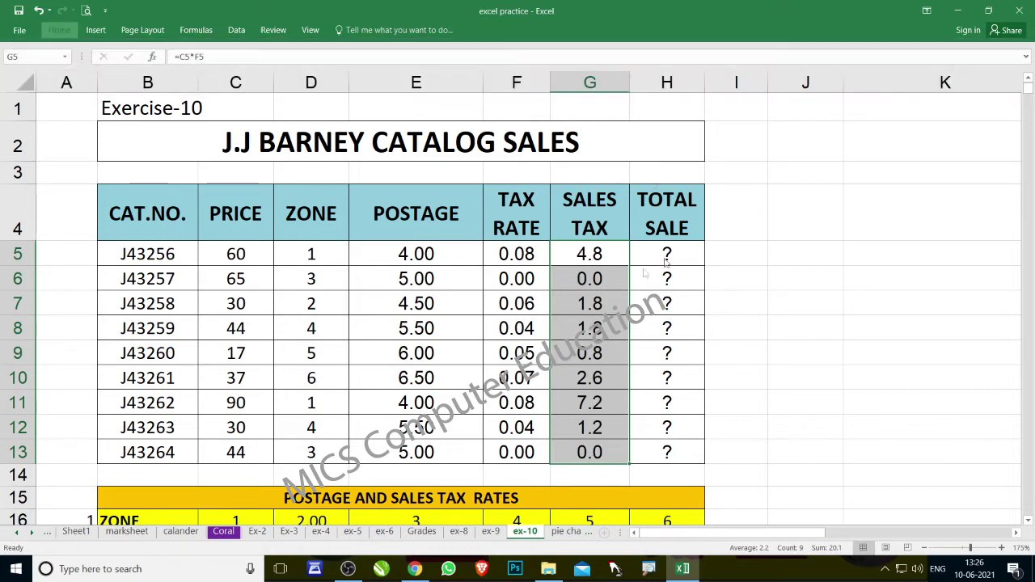
{"action": "scroll", "coordinate": [485, 364], "scroll_direction": "down", "scroll_amount": 2}
{"action": "scroll", "coordinate": [364, 405], "scroll_direction": "down", "scroll_amount": 1}
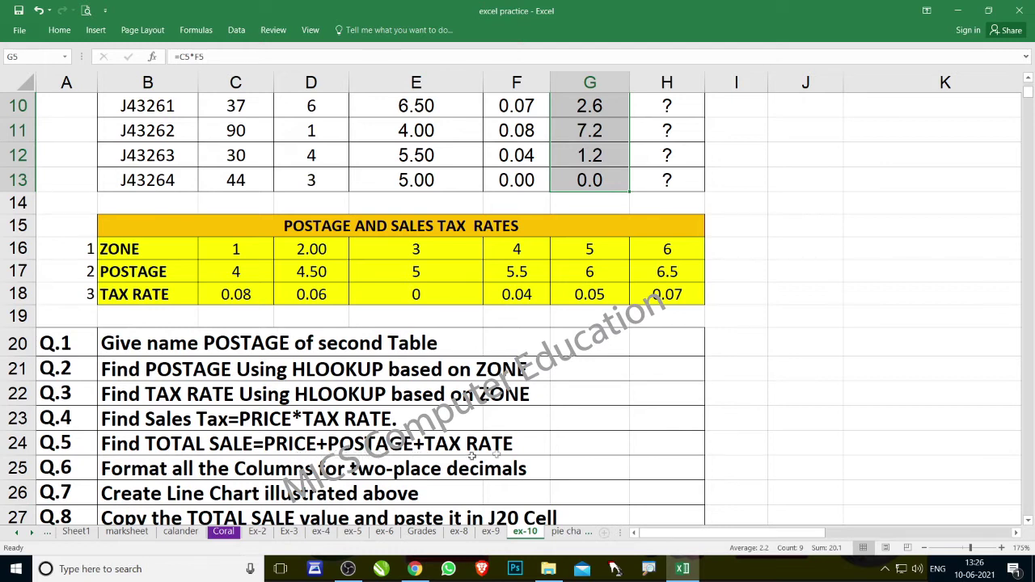
{"action": "scroll", "coordinate": [593, 424], "scroll_direction": "up", "scroll_amount": 3}
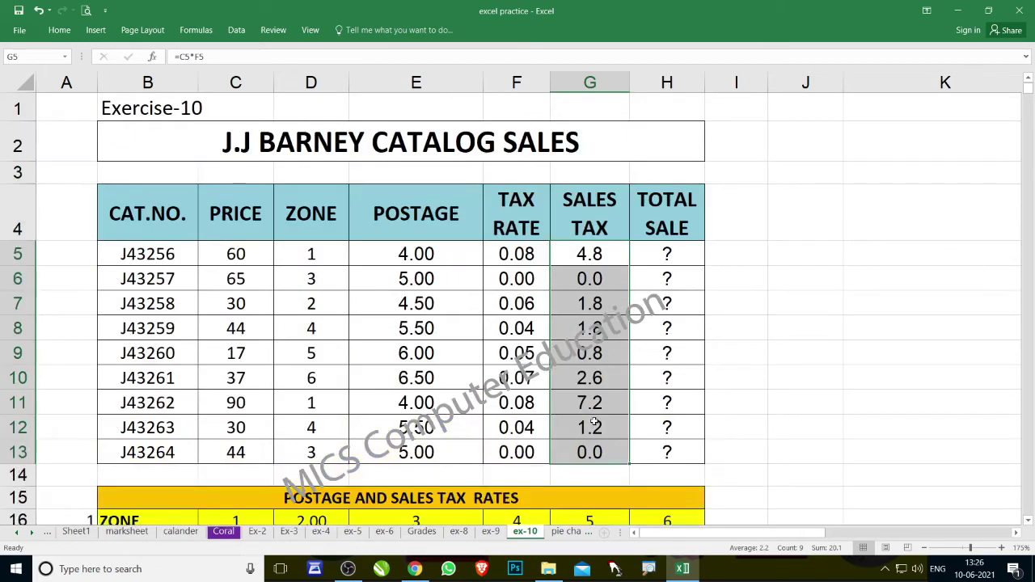
{"action": "left_click", "coordinate": [680, 254]}
Step: Enter the total sale formula =C5+E5+F5 in H5
{"action": "type", "text": "="}
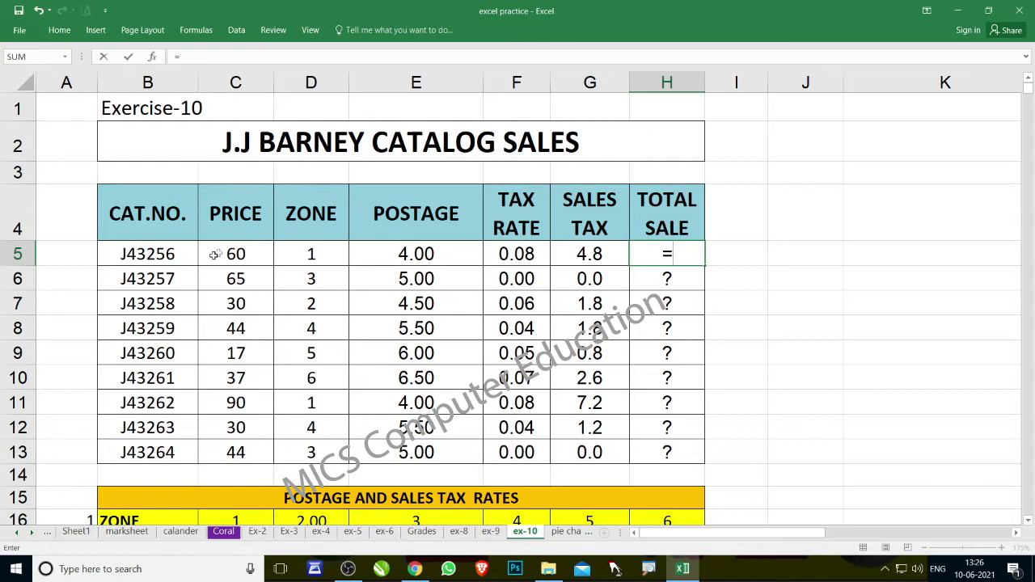
{"action": "left_click", "coordinate": [223, 252]}
{"action": "type", "text": "+"}
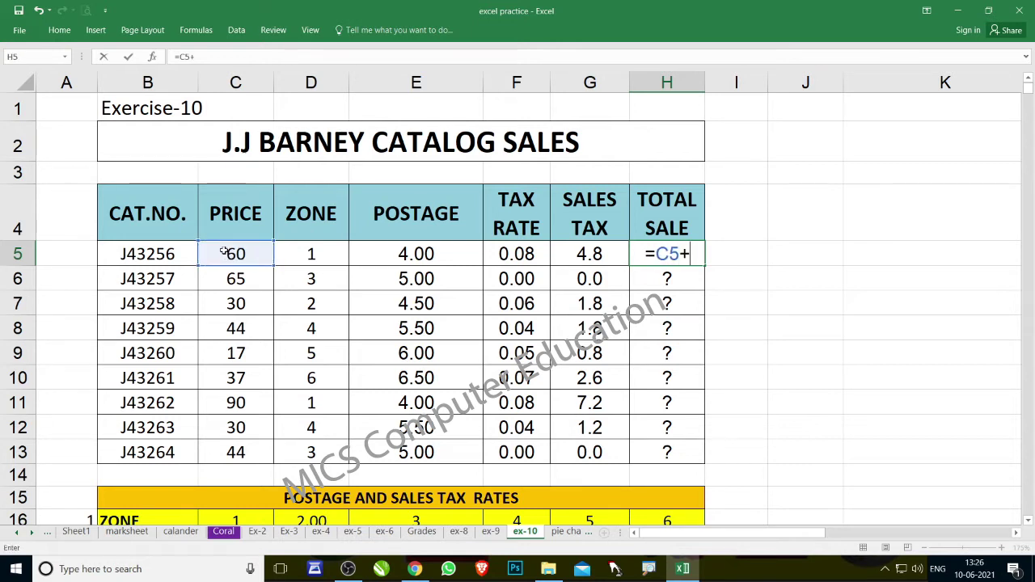
{"action": "left_click", "coordinate": [377, 255]}
{"action": "type", "text": "+"}
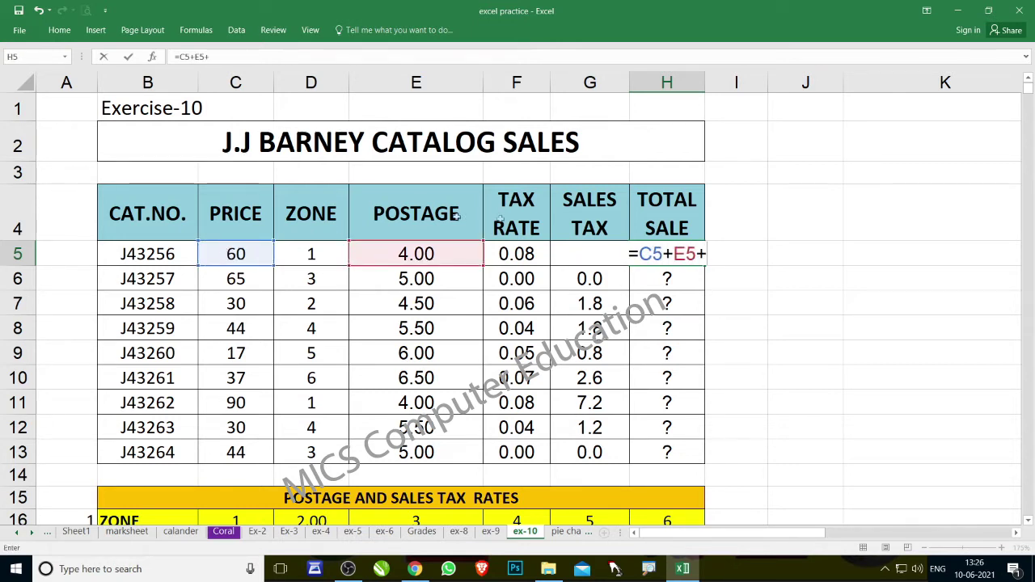
{"action": "left_click", "coordinate": [518, 254]}
{"action": "key", "text": "Return"}
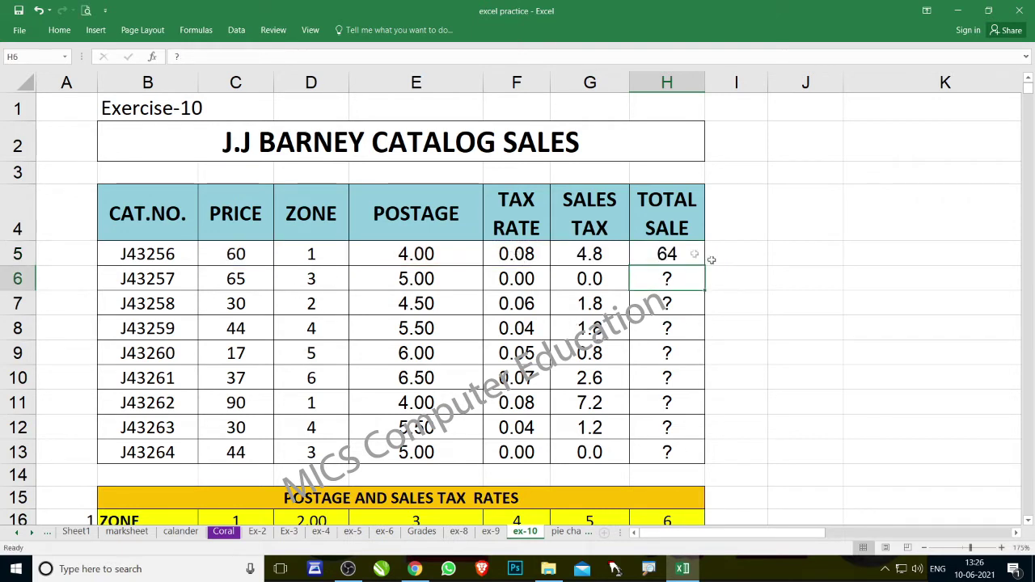
Step: Recheck the H5 formula and copy it down through H12
{"action": "left_click", "coordinate": [677, 257]}
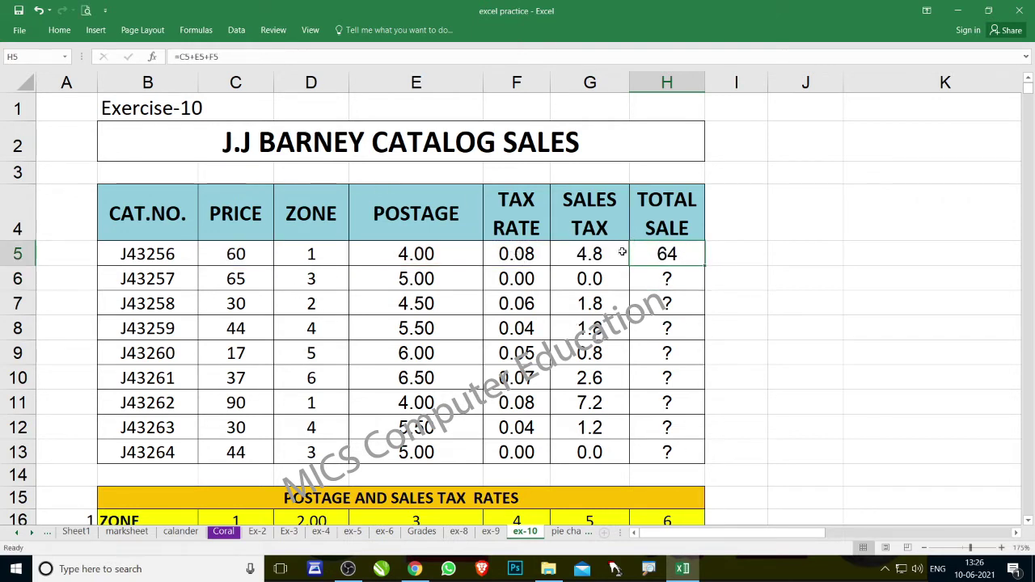
{"action": "key", "text": "F2"}
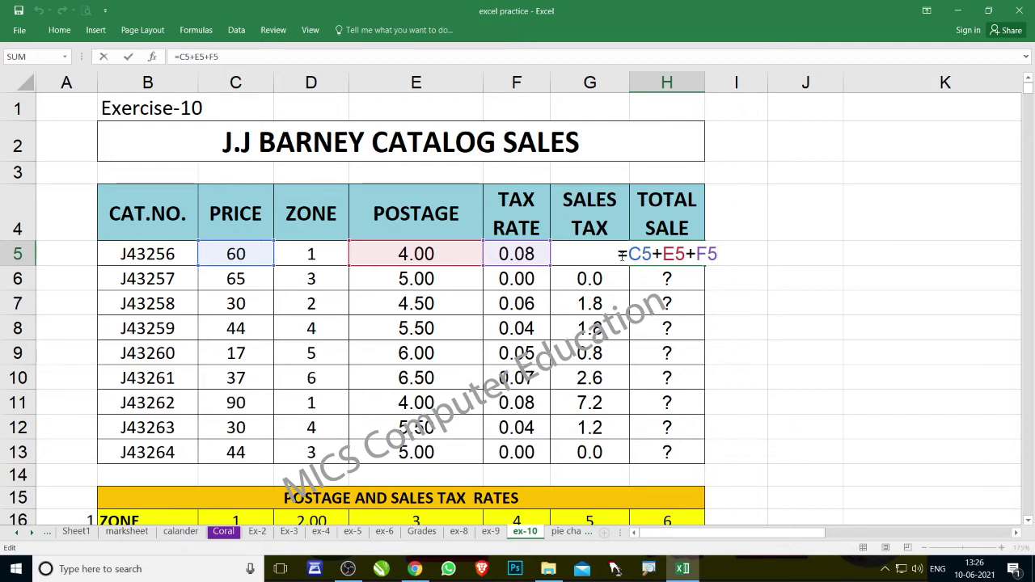
{"action": "key", "text": "Return"}
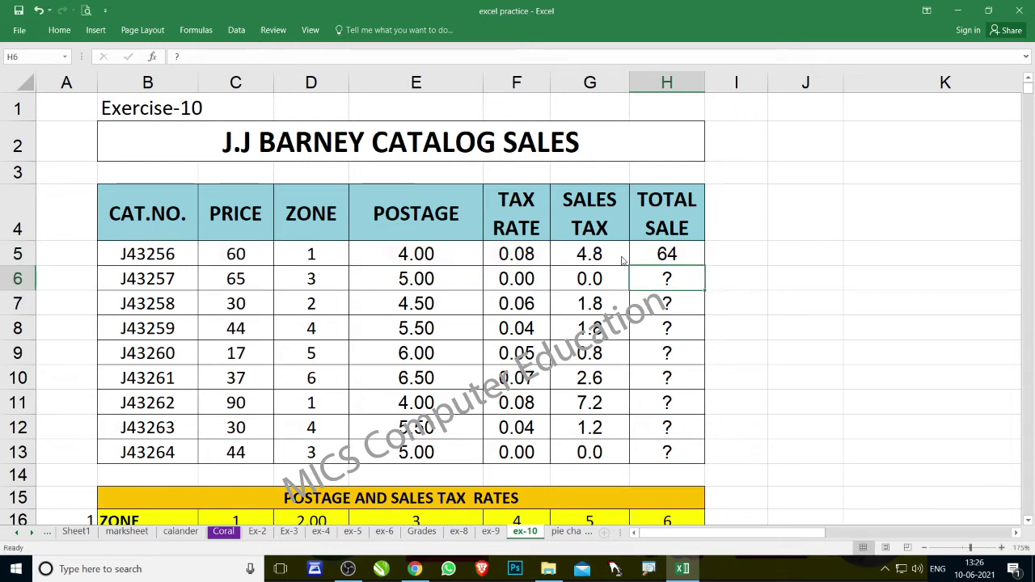
{"action": "left_click", "coordinate": [667, 254]}
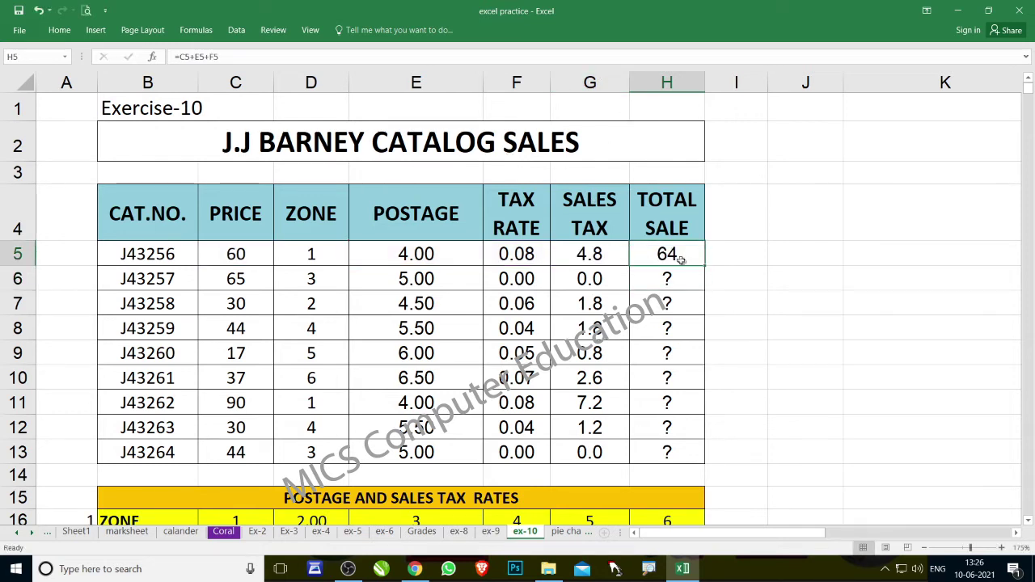
{"action": "left_click_drag", "start_coordinate": [703, 267], "coordinate": [704, 432]}
{"action": "scroll", "coordinate": [601, 460], "scroll_direction": "down", "scroll_amount": 2}
{"action": "scroll", "coordinate": [597, 384], "scroll_direction": "down", "scroll_amount": 1}
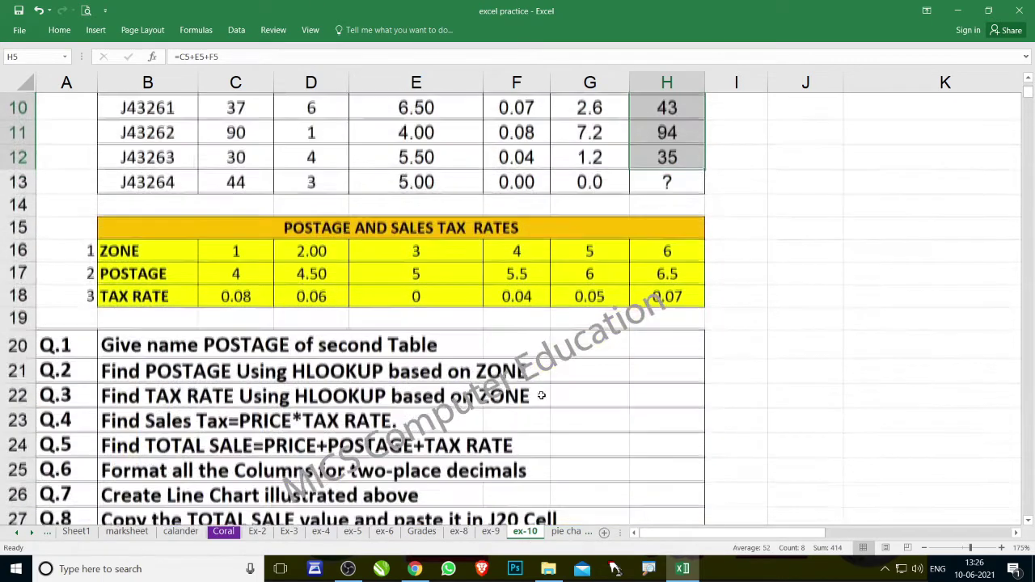
{"action": "scroll", "coordinate": [567, 388], "scroll_direction": "down", "scroll_amount": 1}
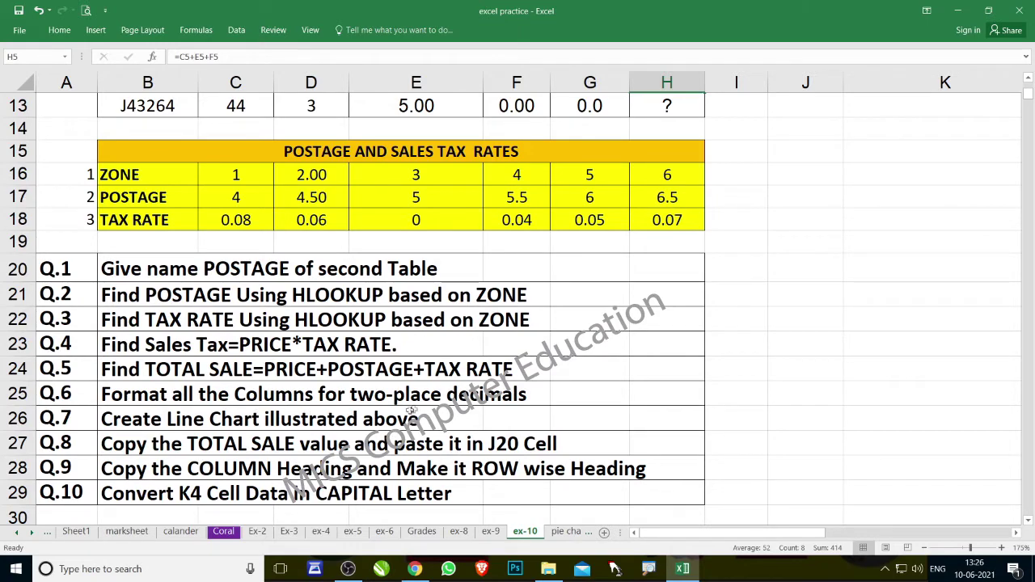
{"action": "left_click", "coordinate": [162, 398]}
{"action": "scroll", "coordinate": [344, 443], "scroll_direction": "up", "scroll_amount": 2}
{"action": "scroll", "coordinate": [344, 443], "scroll_direction": "up", "scroll_amount": 1}
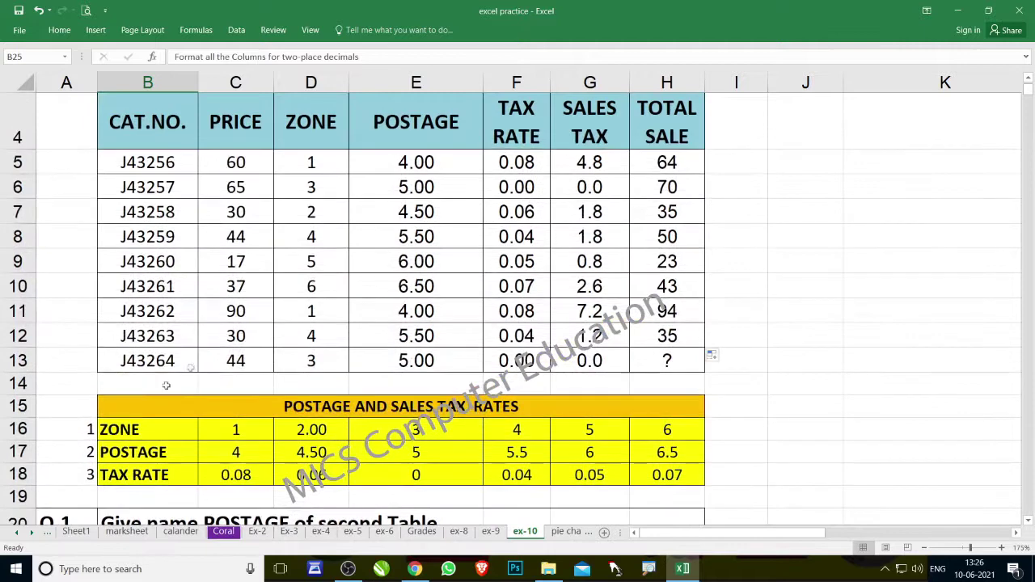
{"action": "scroll", "coordinate": [358, 315], "scroll_direction": "down", "scroll_amount": 2}
{"action": "scroll", "coordinate": [359, 316], "scroll_direction": "down", "scroll_amount": 2}
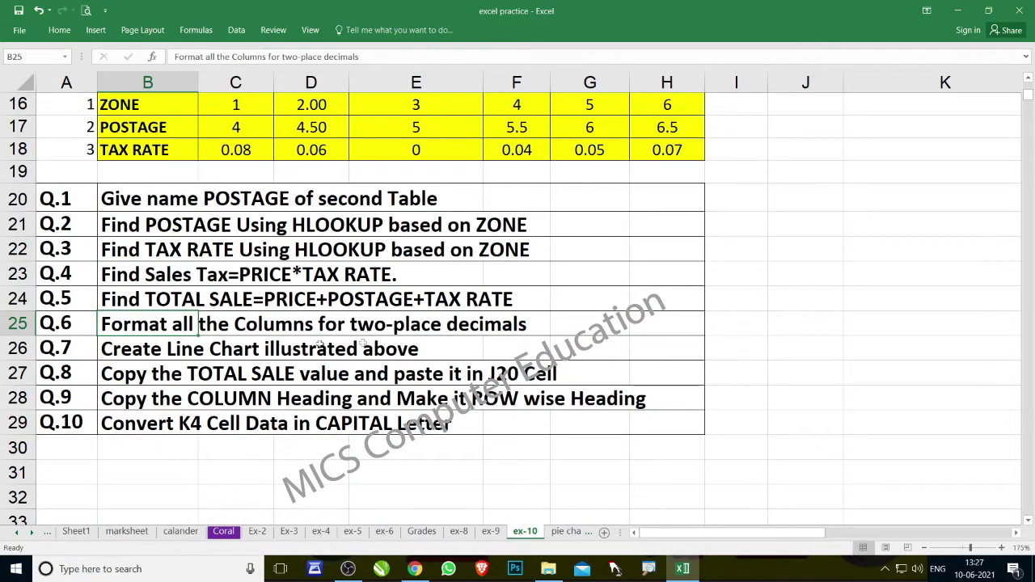
{"action": "left_click", "coordinate": [144, 356]}
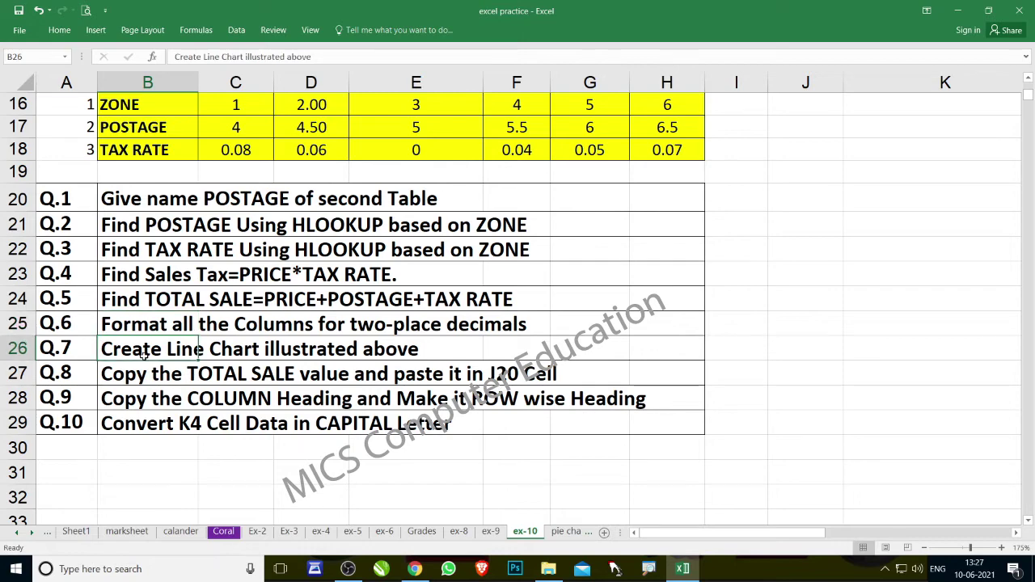
{"action": "scroll", "coordinate": [334, 361], "scroll_direction": "up", "scroll_amount": 1}
{"action": "scroll", "coordinate": [334, 361], "scroll_direction": "up", "scroll_amount": 2}
{"action": "scroll", "coordinate": [242, 308], "scroll_direction": "up", "scroll_amount": 1}
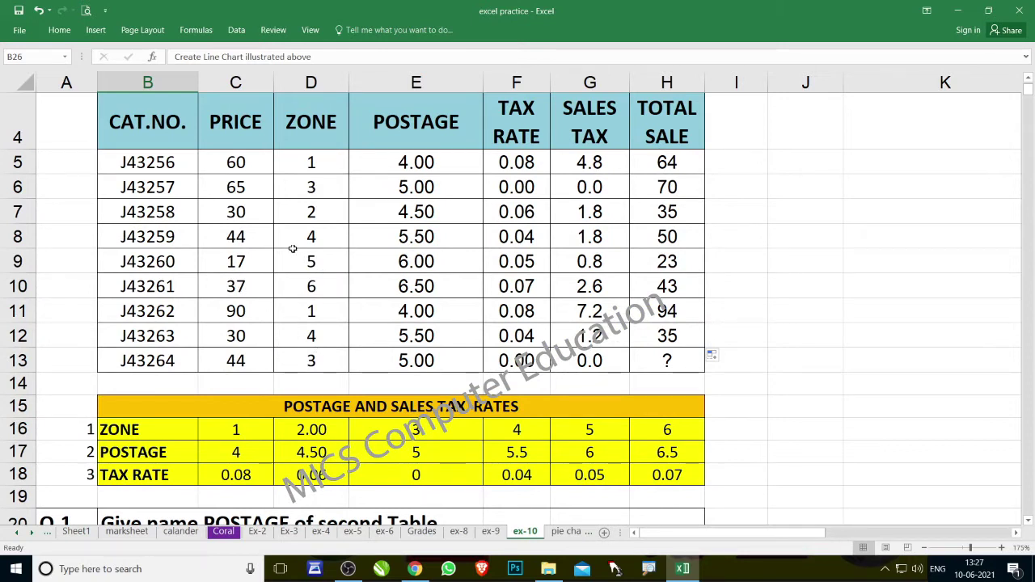
Step: Select the catalog sales table as the chart's data
{"action": "mouse_move", "coordinate": [179, 131]}
{"action": "left_mouse_down"}
{"action": "mouse_move", "coordinate": [569, 314]}
{"action": "mouse_move", "coordinate": [571, 356]}
{"action": "mouse_move", "coordinate": [651, 360]}
{"action": "left_mouse_up"}
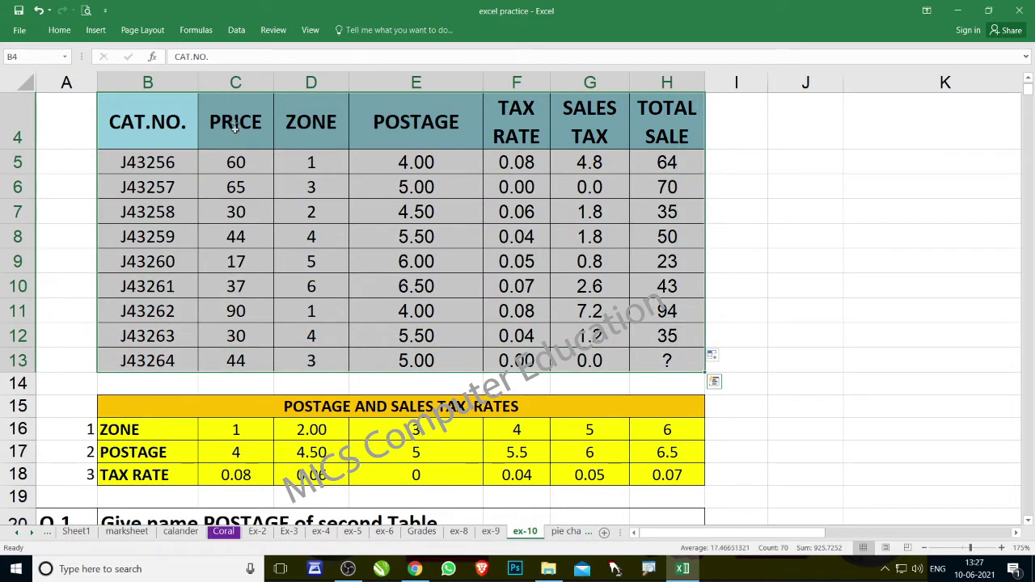
{"action": "left_click", "coordinate": [95, 32]}
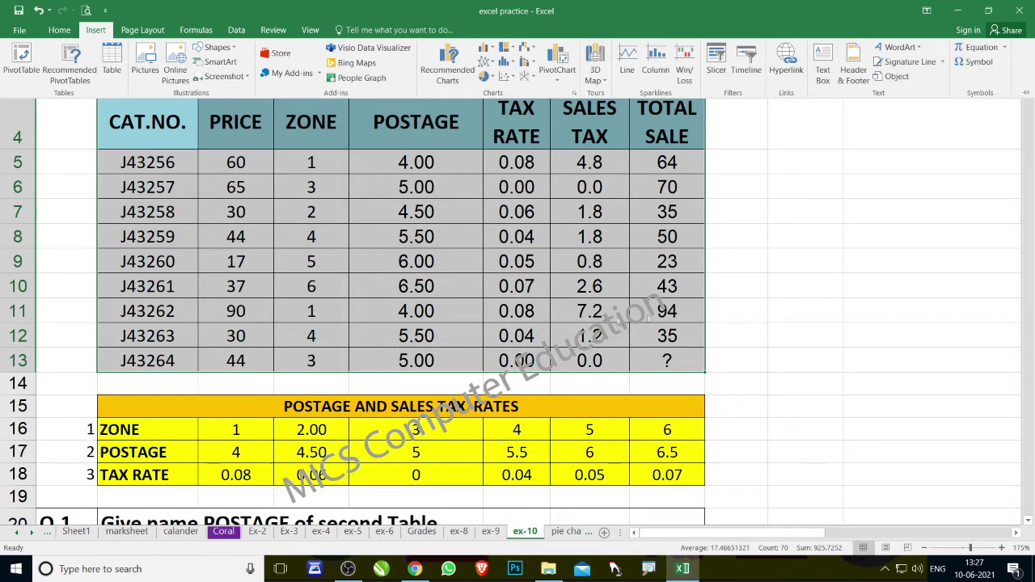
{"action": "scroll", "coordinate": [655, 356], "scroll_direction": "down", "scroll_amount": 4}
{"action": "scroll", "coordinate": [656, 356], "scroll_direction": "down", "scroll_amount": 2}
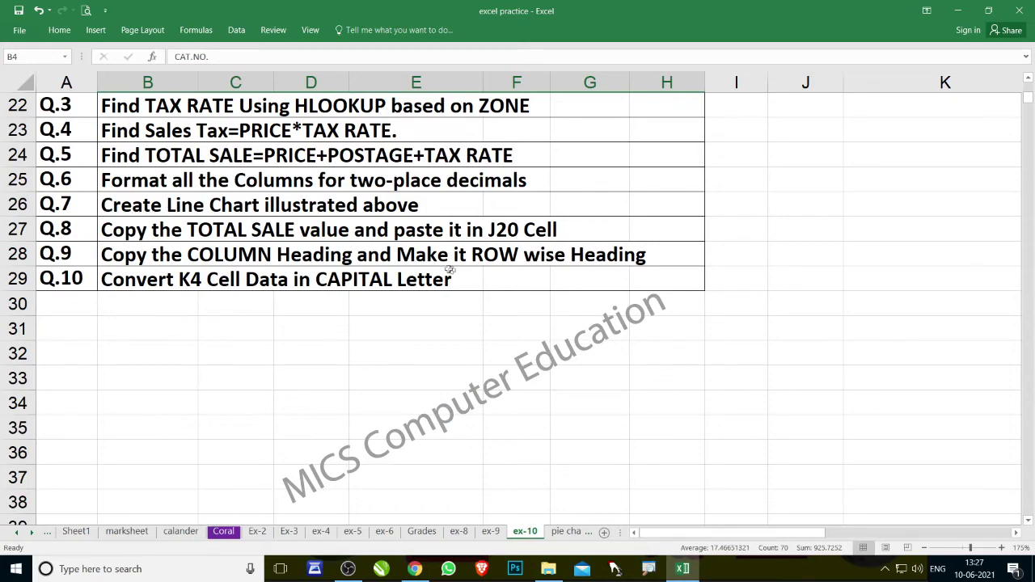
{"action": "scroll", "coordinate": [450, 275], "scroll_direction": "up", "scroll_amount": 3}
{"action": "scroll", "coordinate": [444, 287], "scroll_direction": "up", "scroll_amount": 2}
{"action": "scroll", "coordinate": [441, 289], "scroll_direction": "up", "scroll_amount": 2}
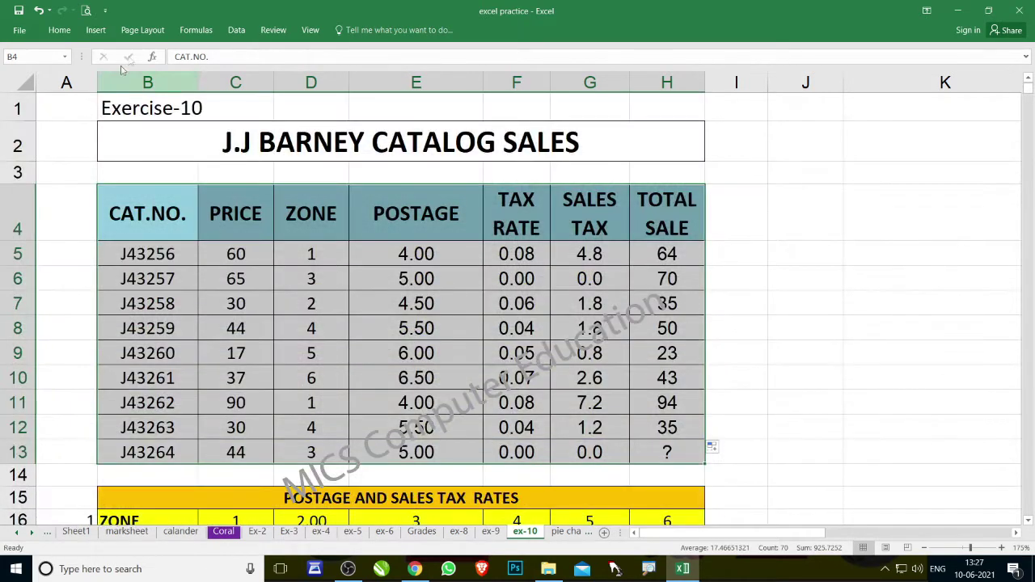
Step: Insert a Stacked Line with Markers chart using the second preview layout
{"action": "left_click", "coordinate": [96, 30]}
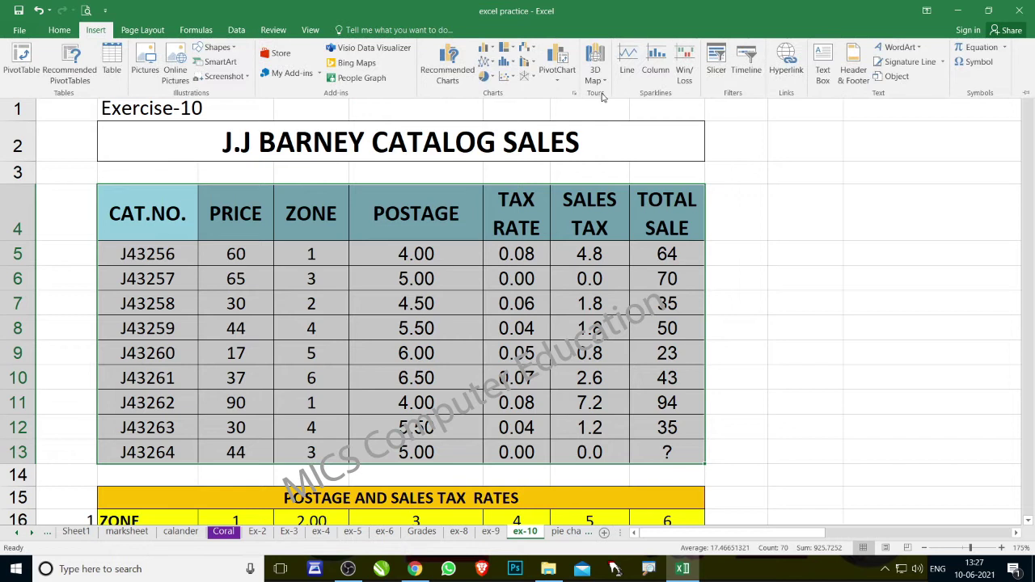
{"action": "left_click", "coordinate": [574, 94]}
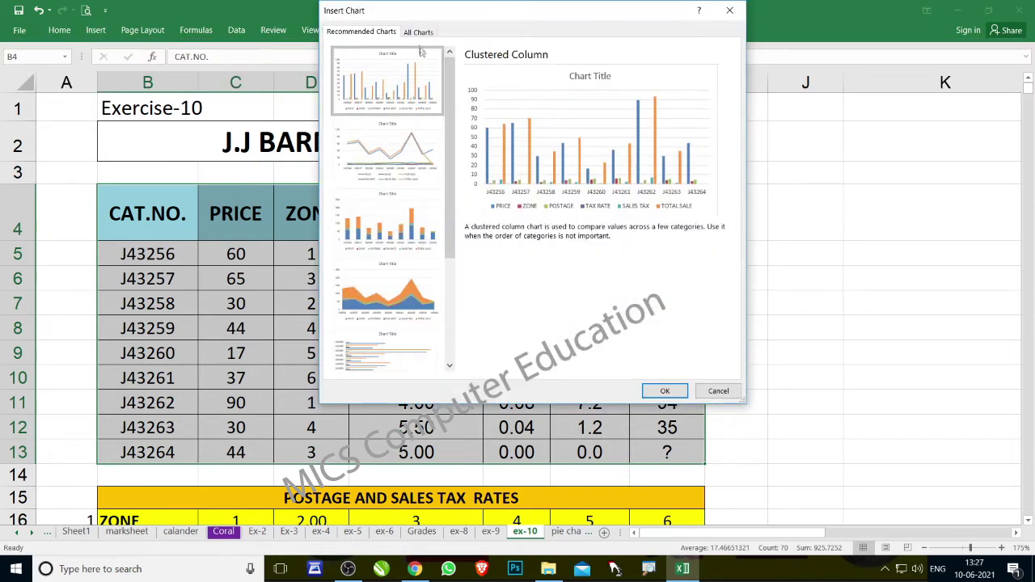
{"action": "left_click", "coordinate": [418, 31]}
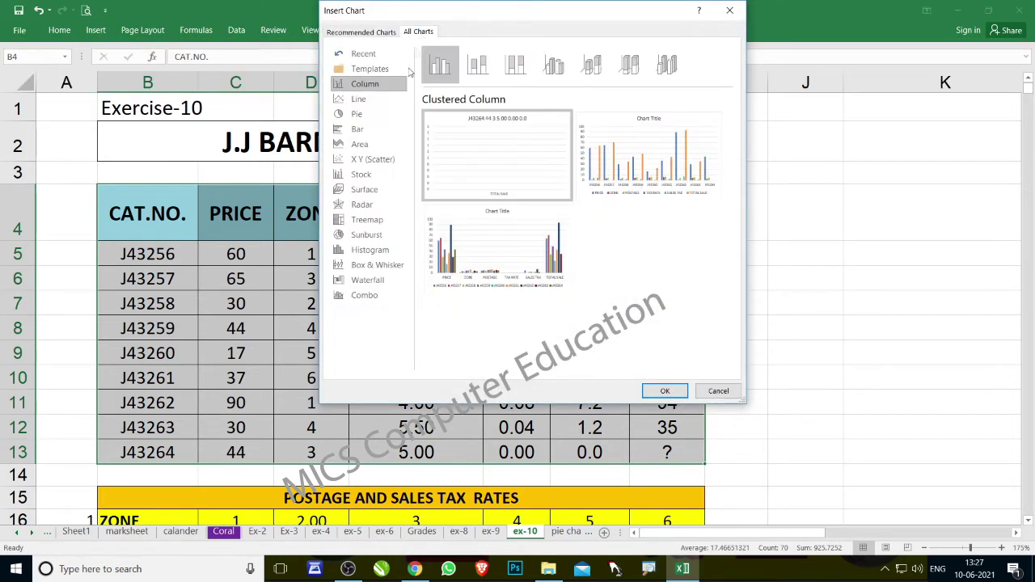
{"action": "left_click", "coordinate": [360, 100]}
{"action": "mouse_move", "coordinate": [591, 64]}
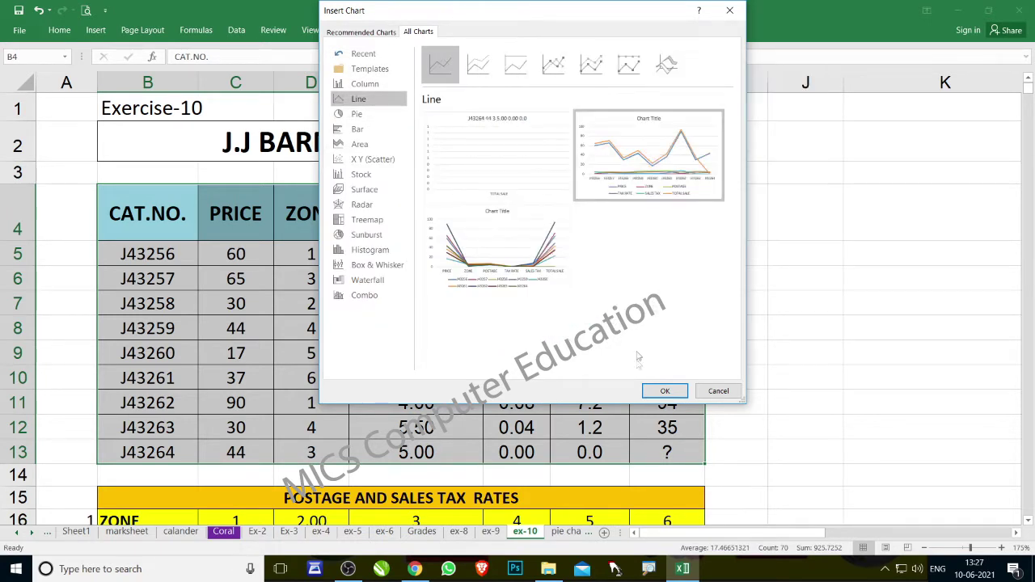
{"action": "left_click", "coordinate": [591, 65]}
{"action": "left_click", "coordinate": [557, 66]}
{"action": "left_click", "coordinate": [591, 65]}
{"action": "left_click", "coordinate": [627, 65]}
{"action": "left_click", "coordinate": [594, 70]}
{"action": "left_click", "coordinate": [648, 154]}
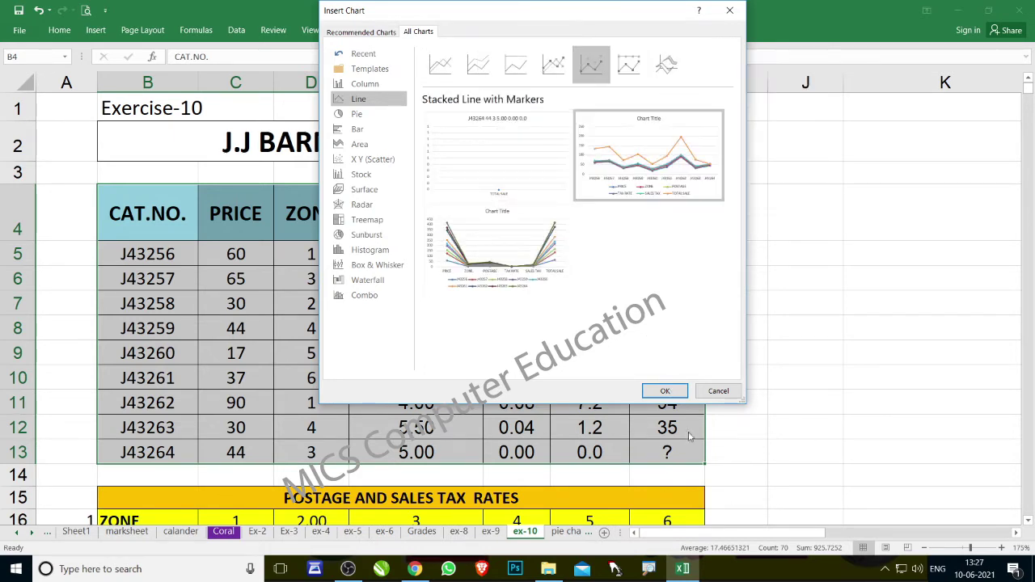
{"action": "left_click", "coordinate": [667, 393]}
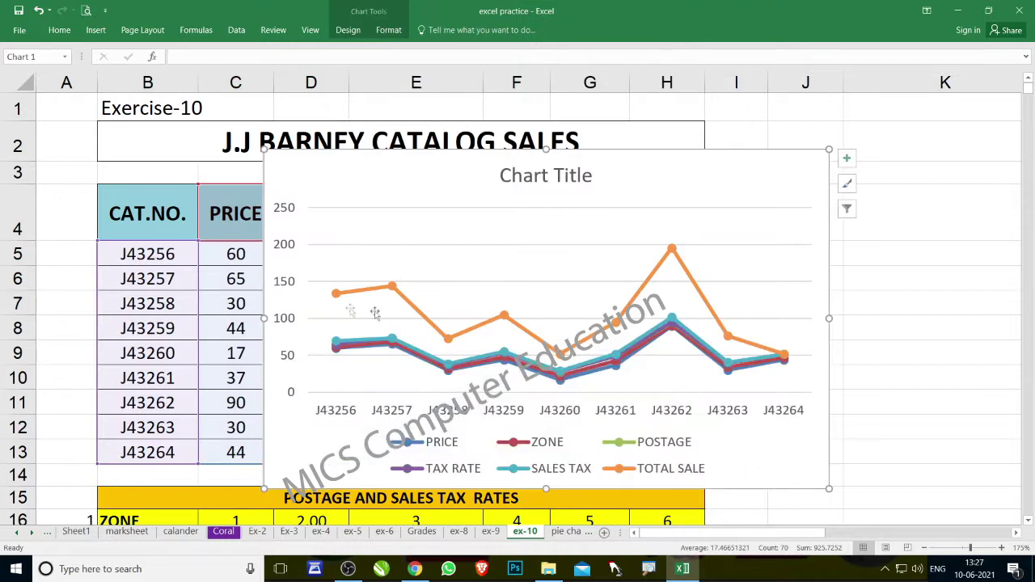
Step: Drag the line chart just right of column H and deselect it
{"action": "left_click_drag", "start_coordinate": [681, 165], "coordinate": [854, 186]}
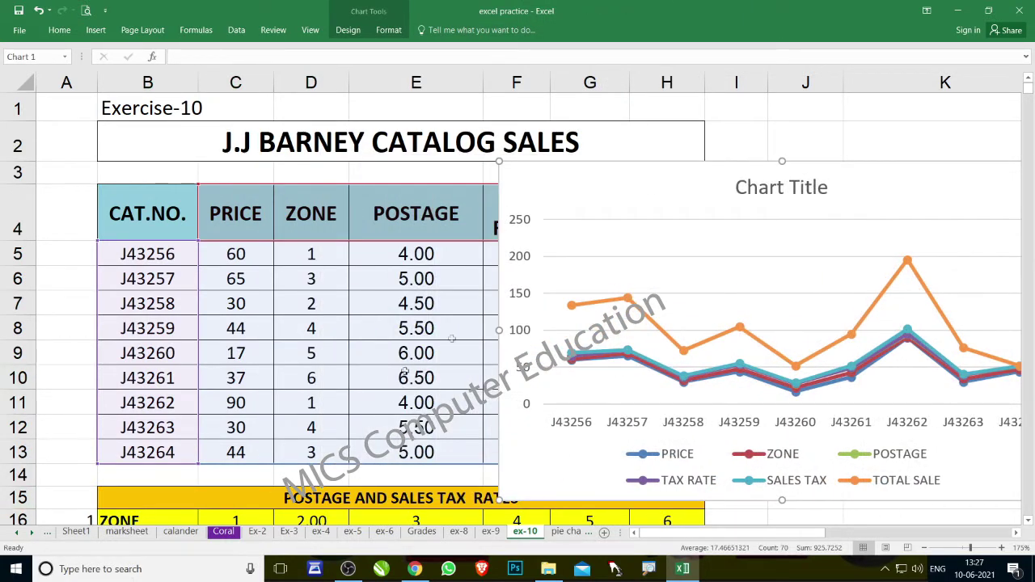
{"action": "left_click_drag", "start_coordinate": [556, 212], "coordinate": [777, 195]}
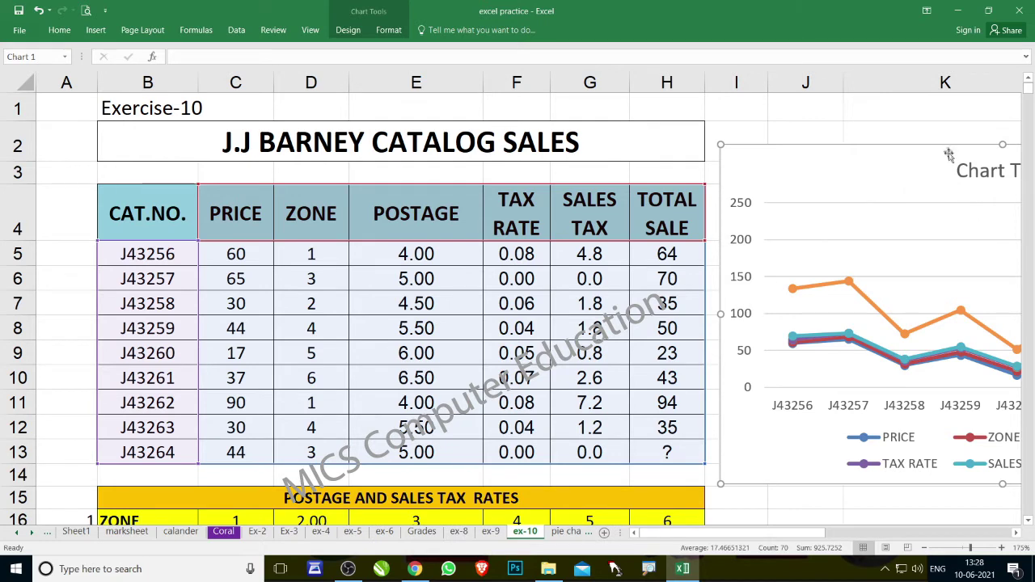
{"action": "mouse_move", "coordinate": [937, 157]}
{"action": "left_mouse_down"}
{"action": "mouse_move", "coordinate": [736, 165]}
{"action": "mouse_move", "coordinate": [937, 160]}
{"action": "left_mouse_up"}
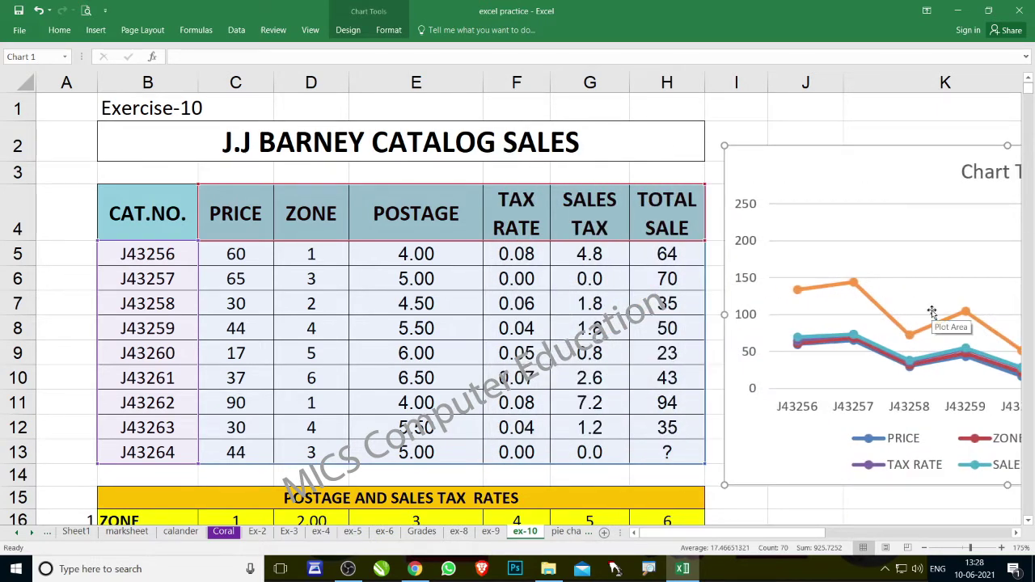
{"action": "left_click", "coordinate": [398, 387]}
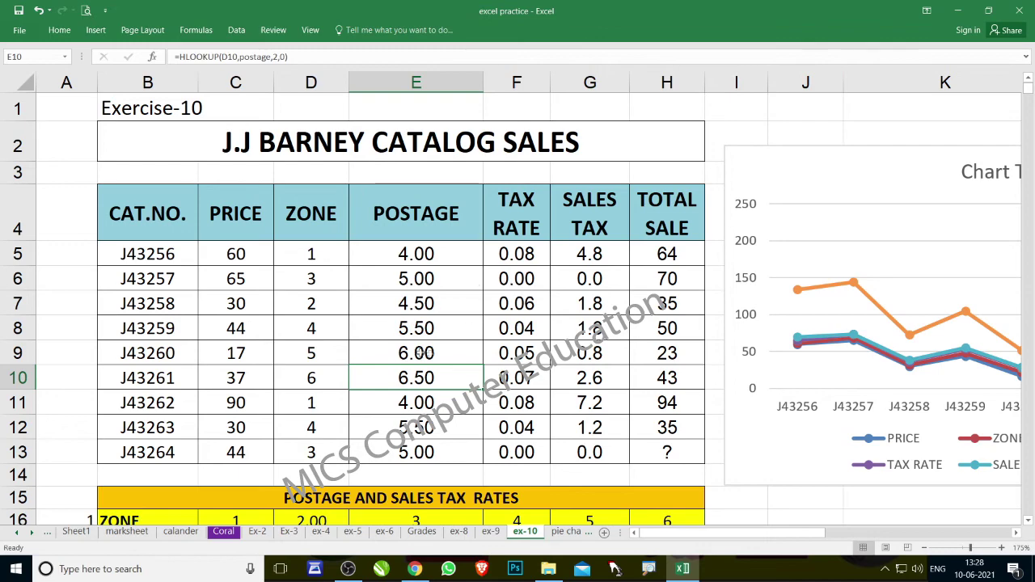
Step: Read the Q.8 task in B27, then select the line chart and delete it
{"action": "scroll", "coordinate": [432, 354], "scroll_direction": "down", "scroll_amount": 2}
{"action": "scroll", "coordinate": [432, 353], "scroll_direction": "down", "scroll_amount": 2}
{"action": "scroll", "coordinate": [322, 466], "scroll_direction": "down", "scroll_amount": 1}
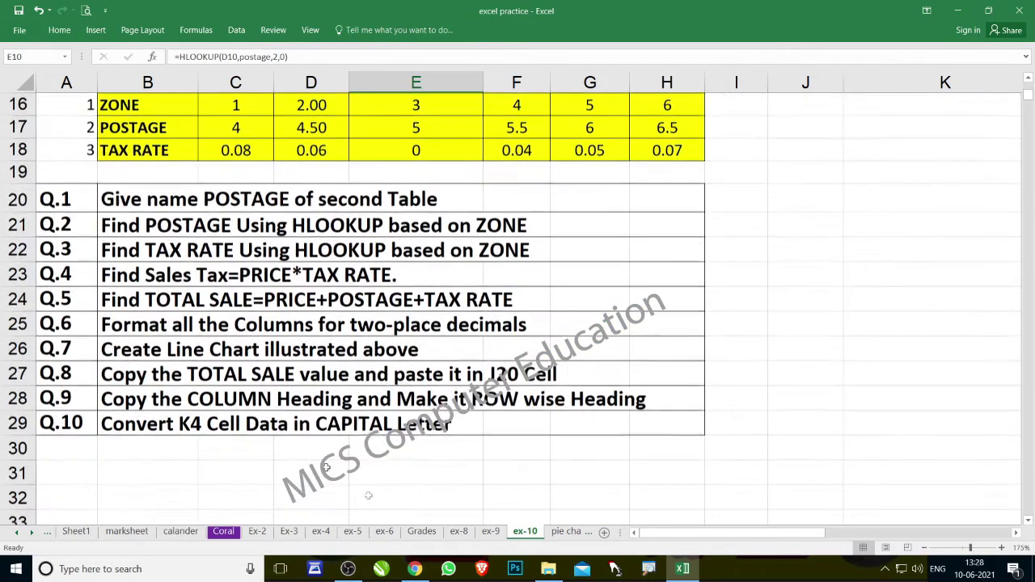
{"action": "left_click", "coordinate": [127, 378]}
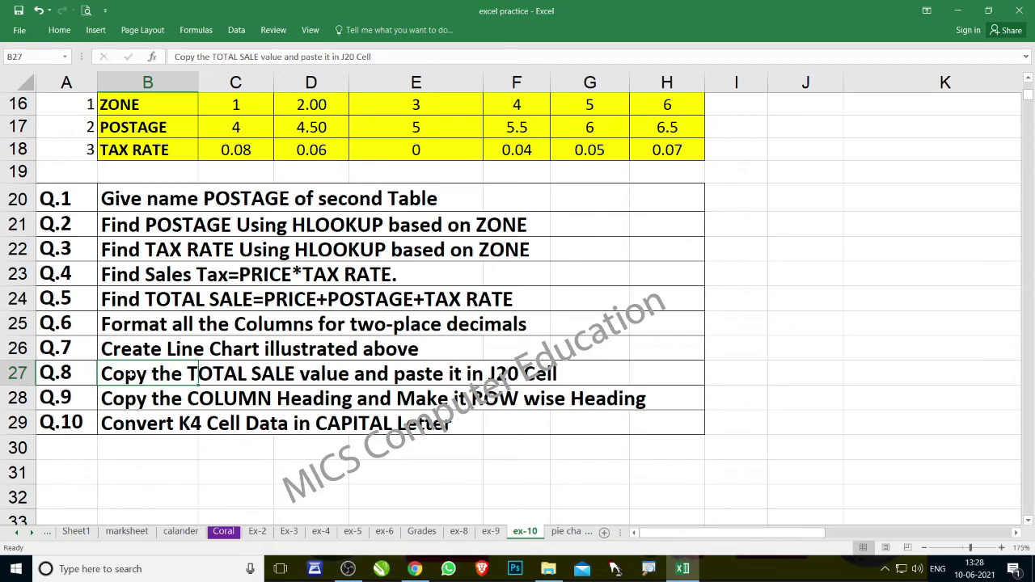
{"action": "scroll", "coordinate": [129, 374], "scroll_direction": "up", "scroll_amount": 5}
{"action": "left_click", "coordinate": [800, 181]}
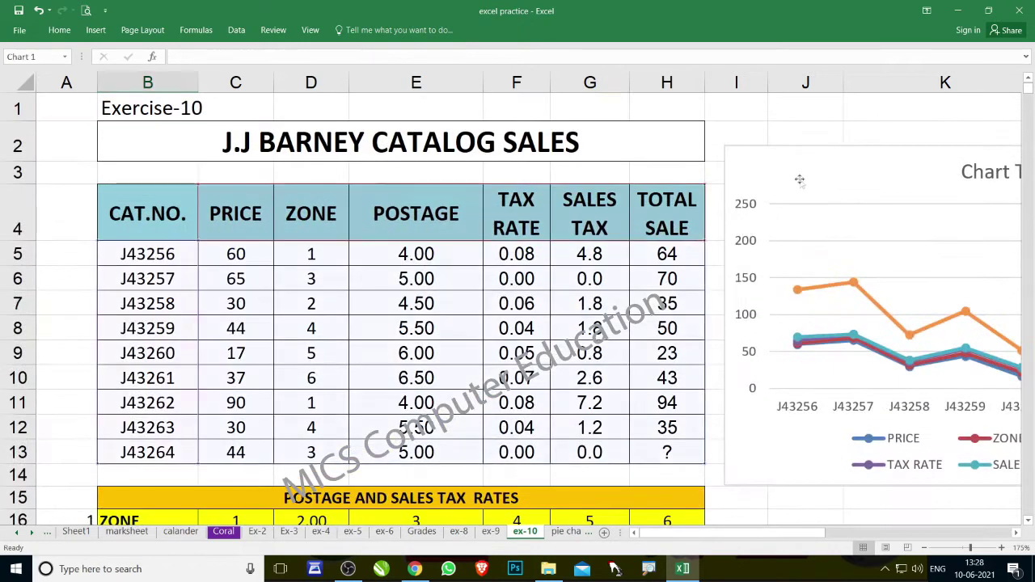
{"action": "key", "text": "Delete"}
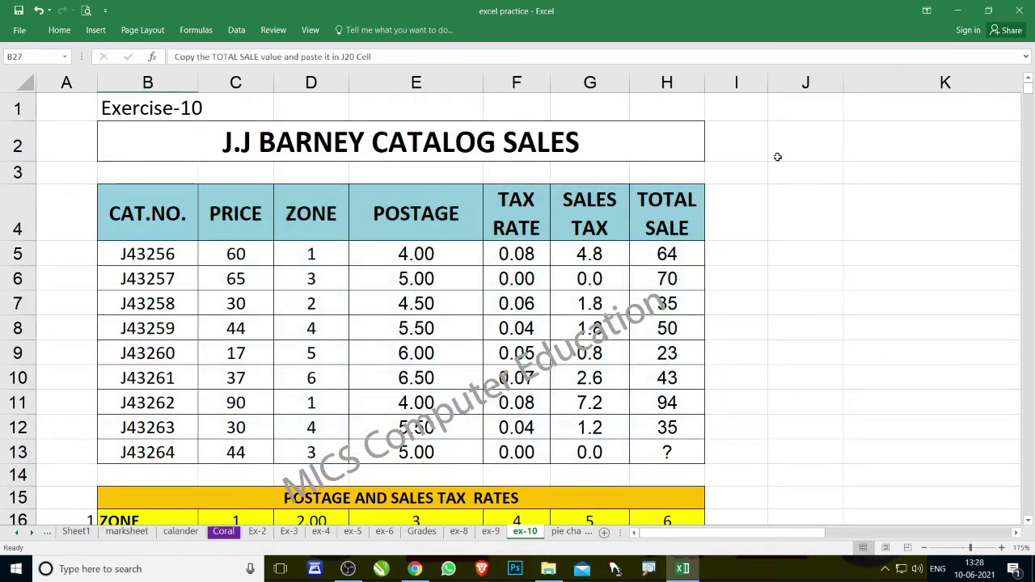
{"action": "scroll", "coordinate": [540, 466], "scroll_direction": "down", "scroll_amount": 3}
{"action": "scroll", "coordinate": [540, 465], "scroll_direction": "down", "scroll_amount": 1}
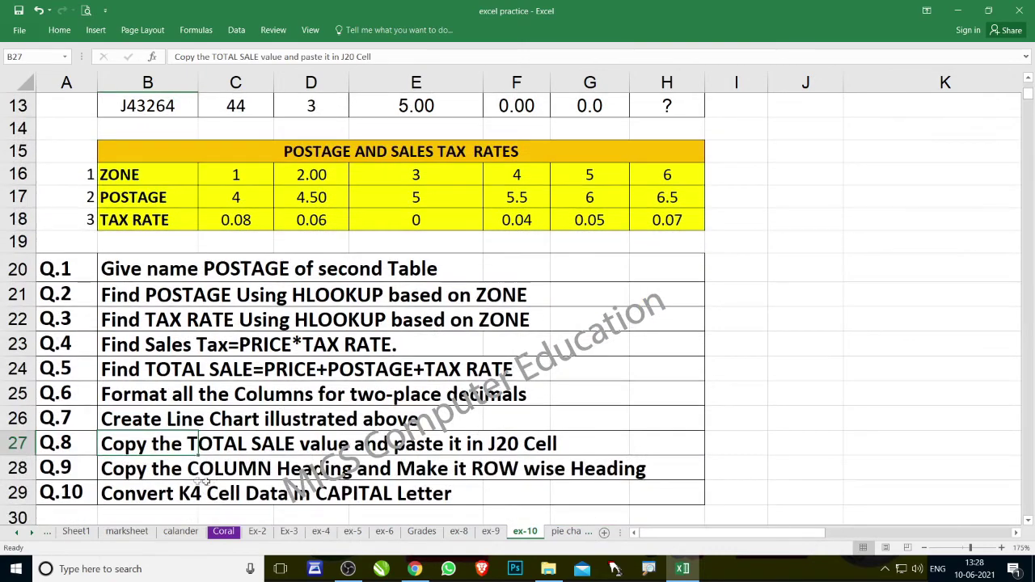
{"action": "scroll", "coordinate": [550, 444], "scroll_direction": "up", "scroll_amount": 3}
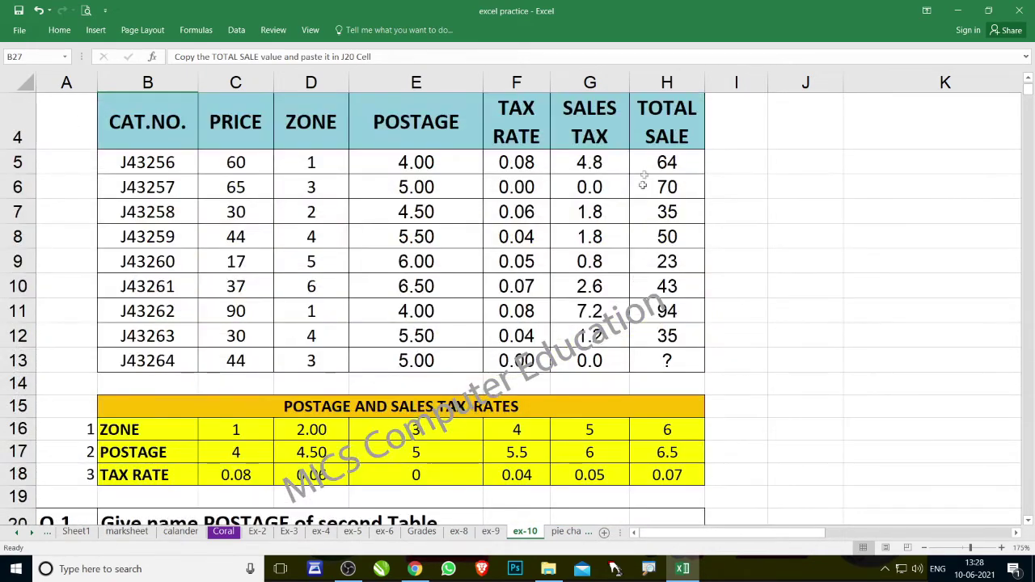
Step: Extend the total formula from H12 into H13 so it shows 49
{"action": "left_click_drag", "start_coordinate": [668, 148], "coordinate": [675, 340]}
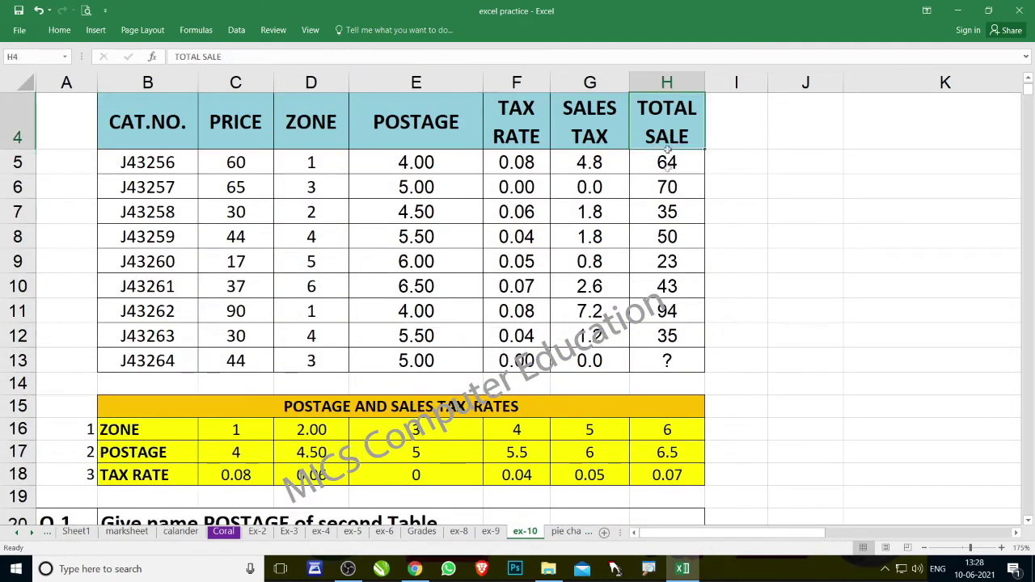
{"action": "left_click", "coordinate": [676, 340]}
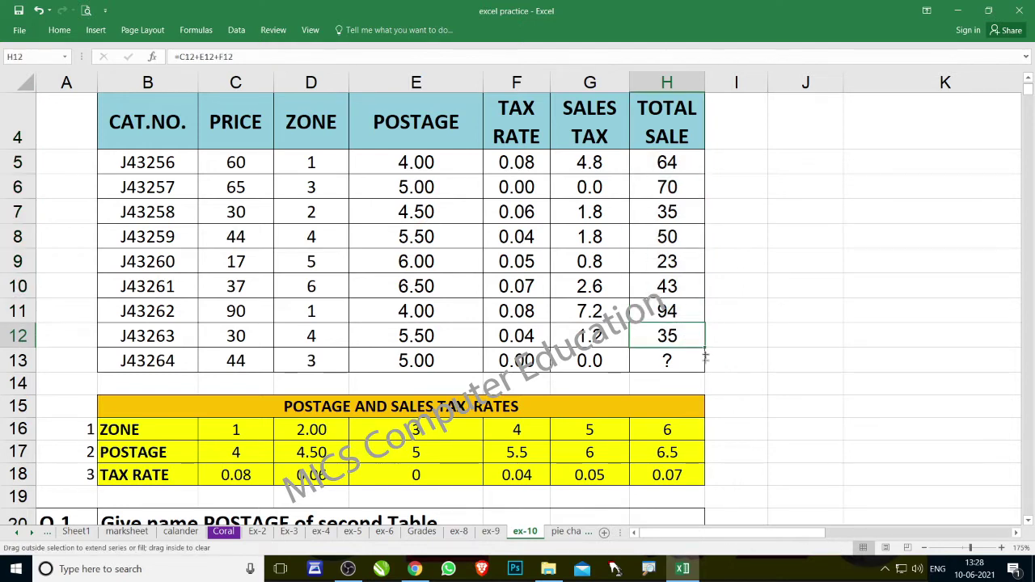
{"action": "left_click_drag", "start_coordinate": [706, 348], "coordinate": [707, 374]}
Step: Copy the TOTAL SALE column H4:H13 and paste it starting at J20
{"action": "left_click_drag", "start_coordinate": [678, 121], "coordinate": [676, 374]}
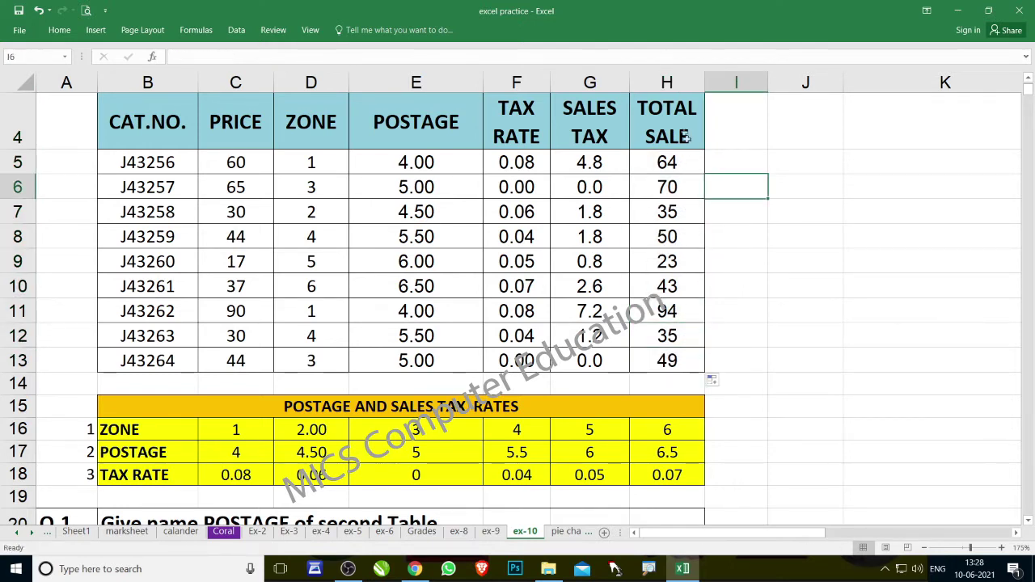
{"action": "key", "text": "ctrl+c"}
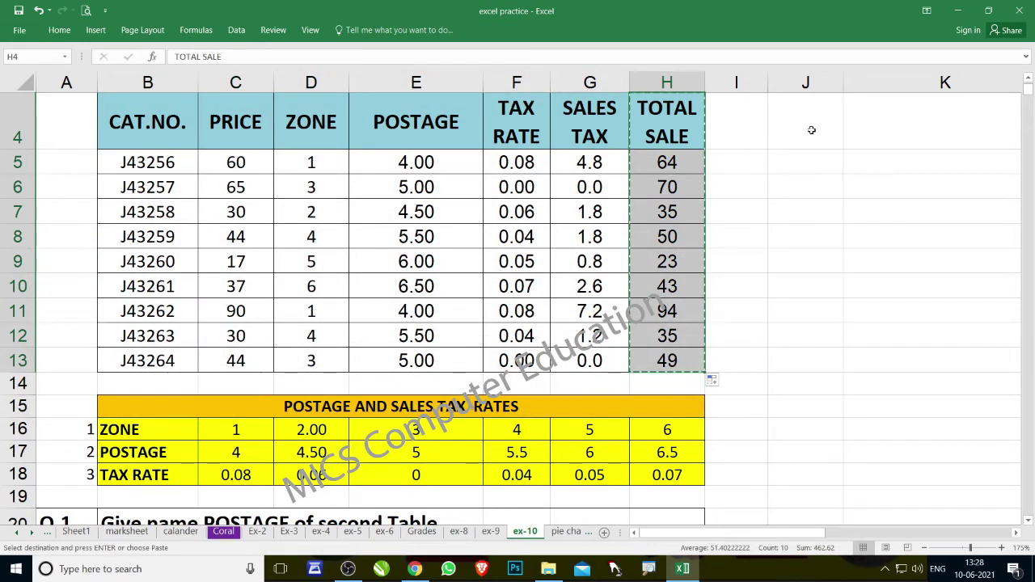
{"action": "left_click", "coordinate": [812, 129]}
{"action": "scroll", "coordinate": [809, 132], "scroll_direction": "down", "scroll_amount": 2}
{"action": "scroll", "coordinate": [760, 303], "scroll_direction": "down", "scroll_amount": 3}
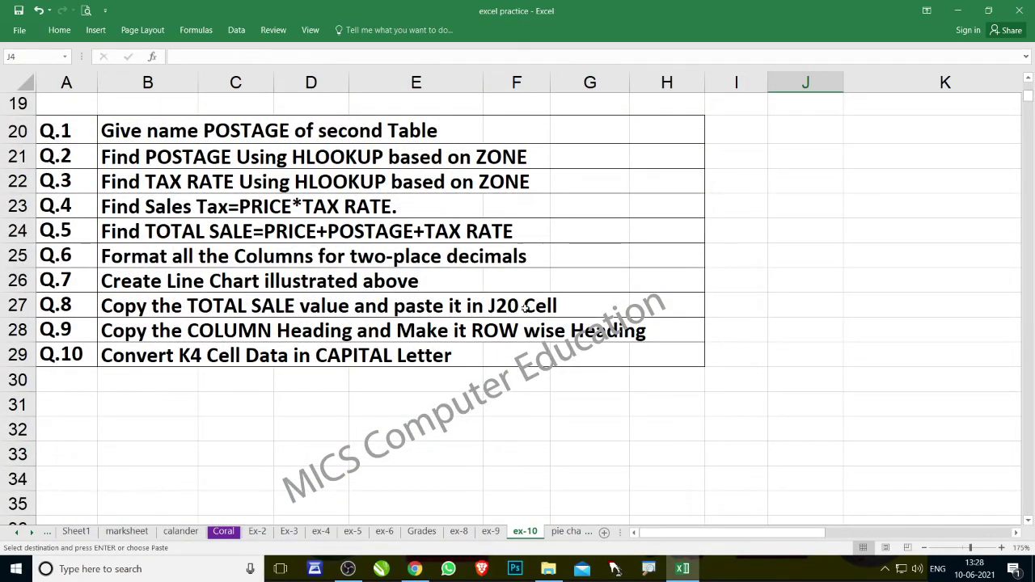
{"action": "scroll", "coordinate": [606, 309], "scroll_direction": "up", "scroll_amount": 4}
{"action": "scroll", "coordinate": [637, 256], "scroll_direction": "up", "scroll_amount": 2}
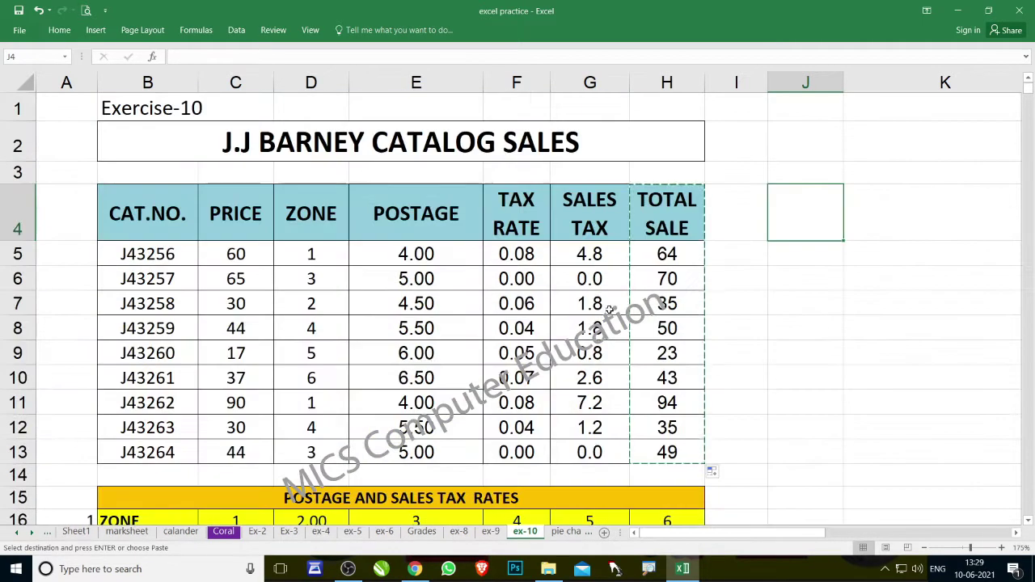
{"action": "scroll", "coordinate": [289, 369], "scroll_direction": "down", "scroll_amount": 1}
{"action": "scroll", "coordinate": [305, 380], "scroll_direction": "down", "scroll_amount": 1}
{"action": "scroll", "coordinate": [323, 429], "scroll_direction": "down", "scroll_amount": 1}
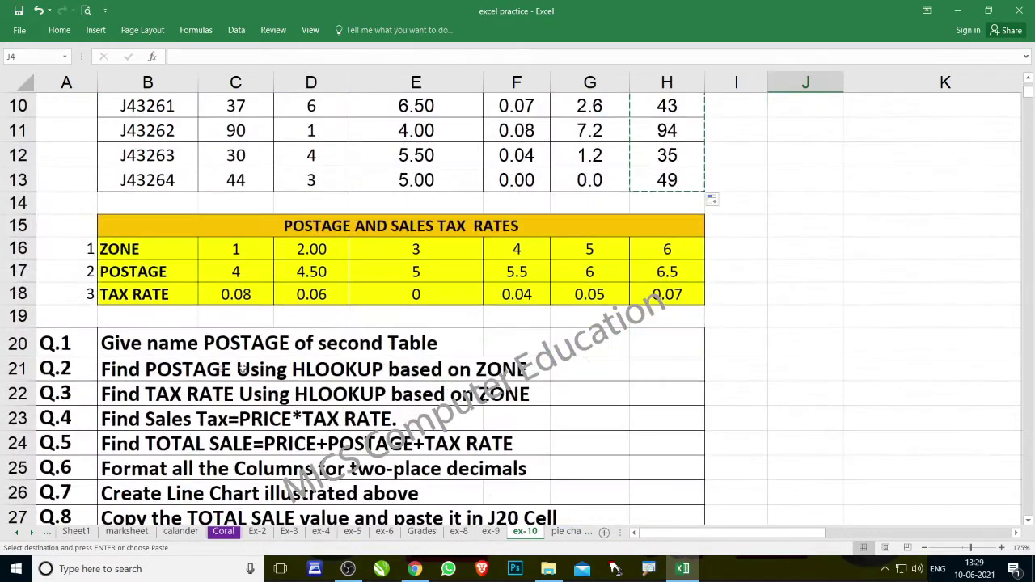
{"action": "left_click", "coordinate": [815, 342]}
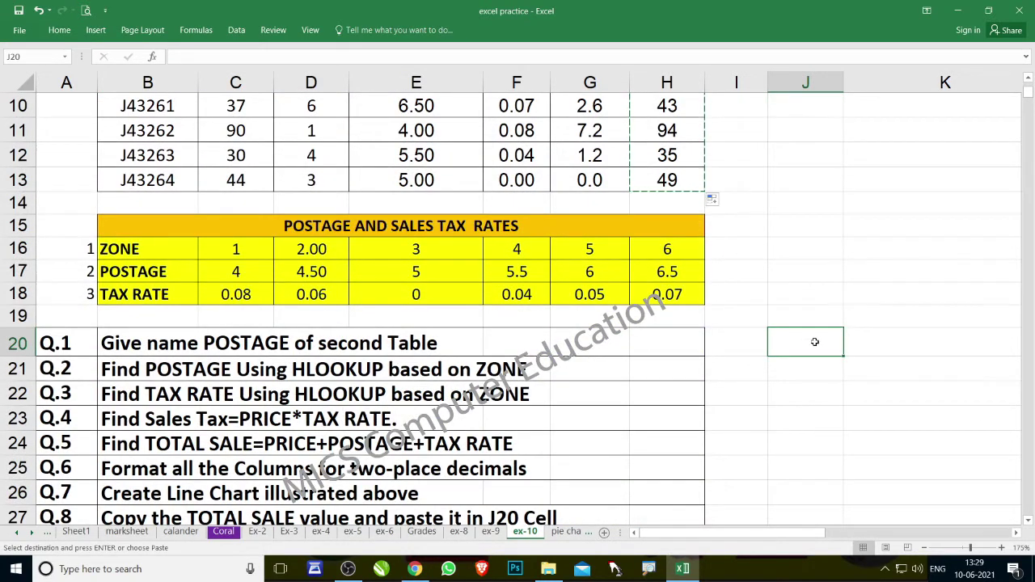
{"action": "key", "text": "ctrl+v"}
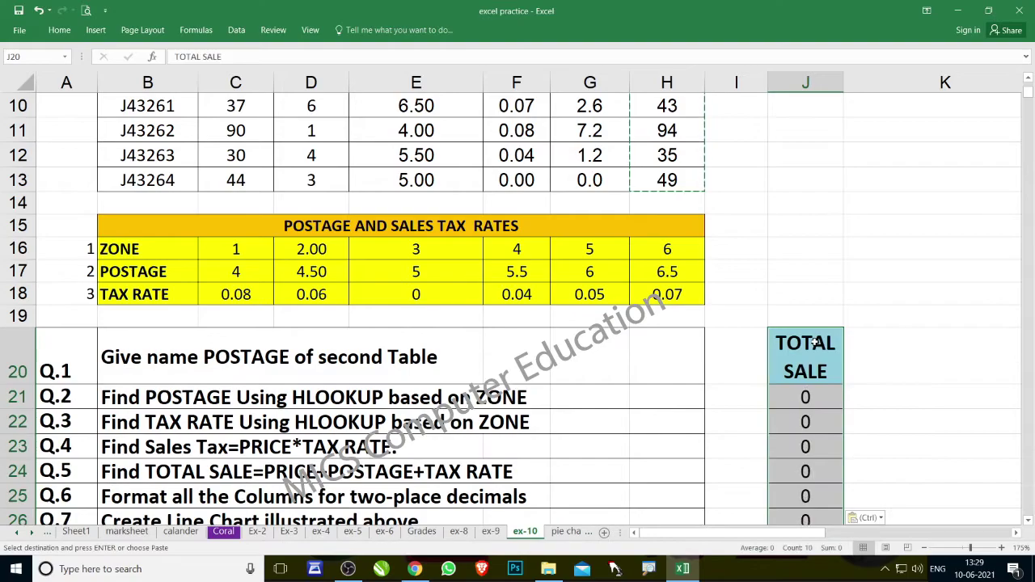
{"action": "scroll", "coordinate": [813, 393], "scroll_direction": "down", "scroll_amount": 3}
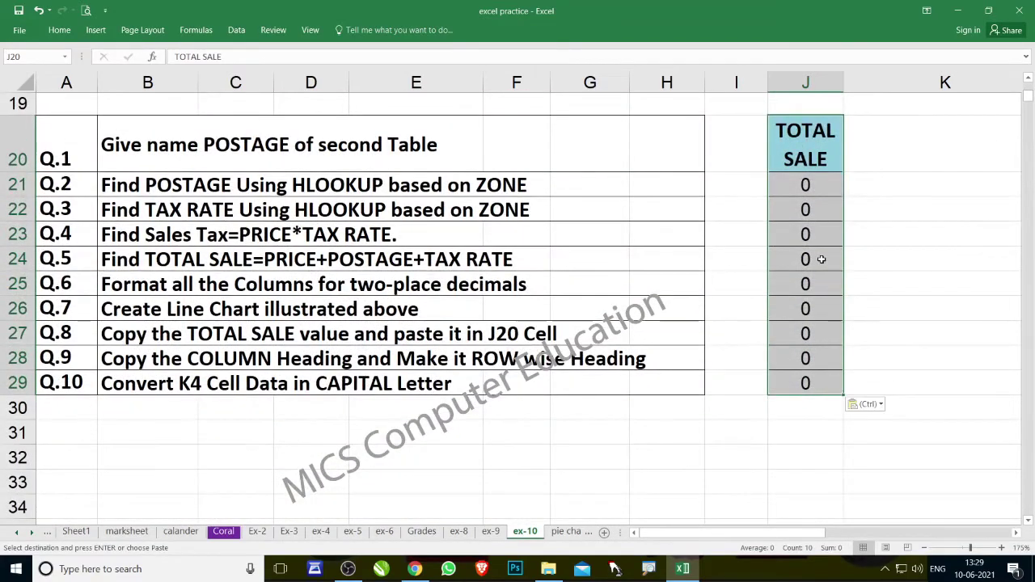
{"action": "scroll", "coordinate": [821, 259], "scroll_direction": "up", "scroll_amount": 1}
{"action": "scroll", "coordinate": [819, 259], "scroll_direction": "up", "scroll_amount": 1}
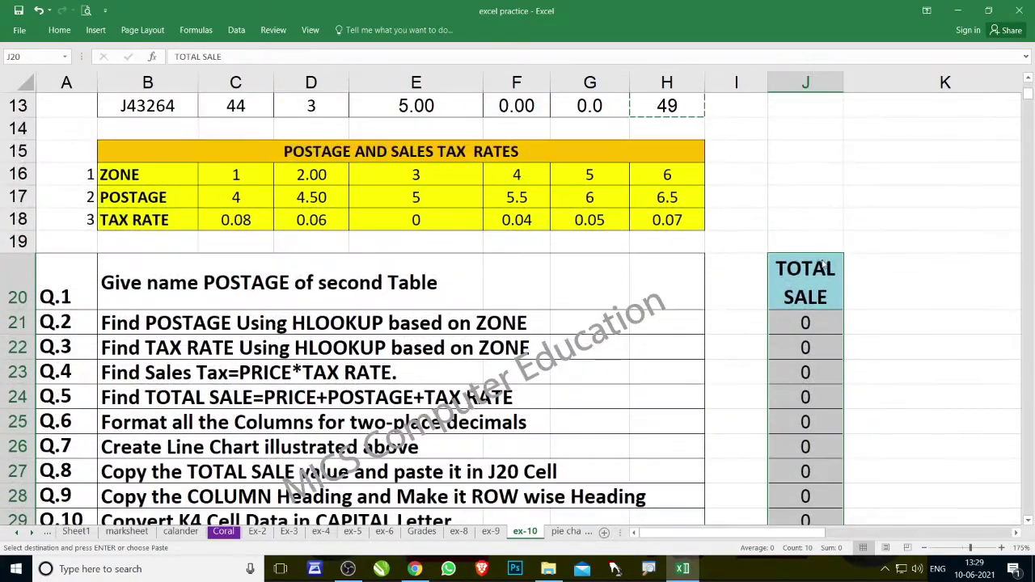
{"action": "scroll", "coordinate": [804, 260], "scroll_direction": "up", "scroll_amount": 4}
{"action": "scroll", "coordinate": [744, 279], "scroll_direction": "down", "scroll_amount": 1}
Step: Paste the copied TOTAL SALE totals into J20 as values only using Paste Special
{"action": "scroll", "coordinate": [744, 279], "scroll_direction": "down", "scroll_amount": 2}
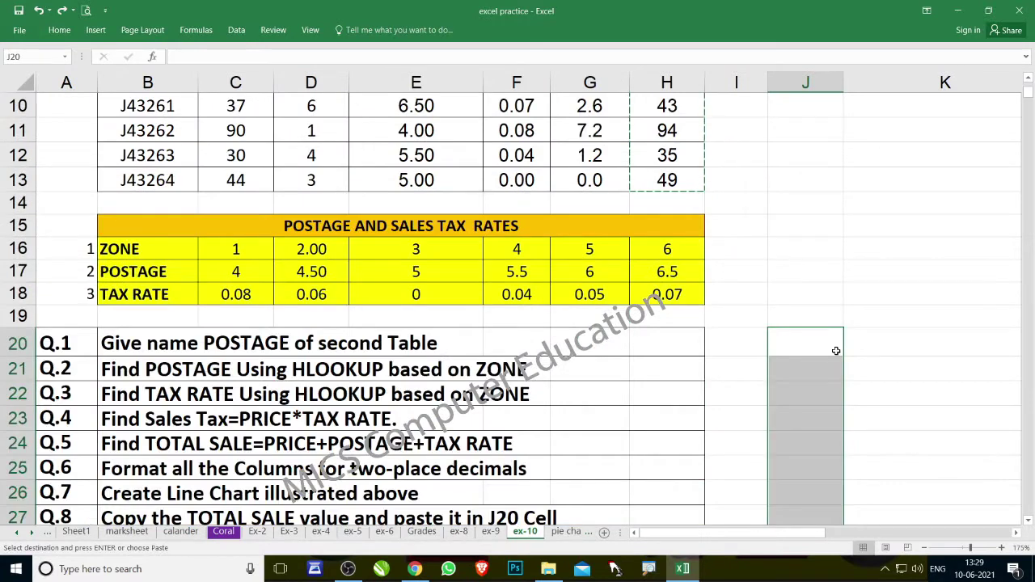
{"action": "right_click", "coordinate": [829, 345]}
{"action": "left_click", "coordinate": [806, 344]}
{"action": "right_click", "coordinate": [806, 340]}
{"action": "left_click", "coordinate": [860, 138]}
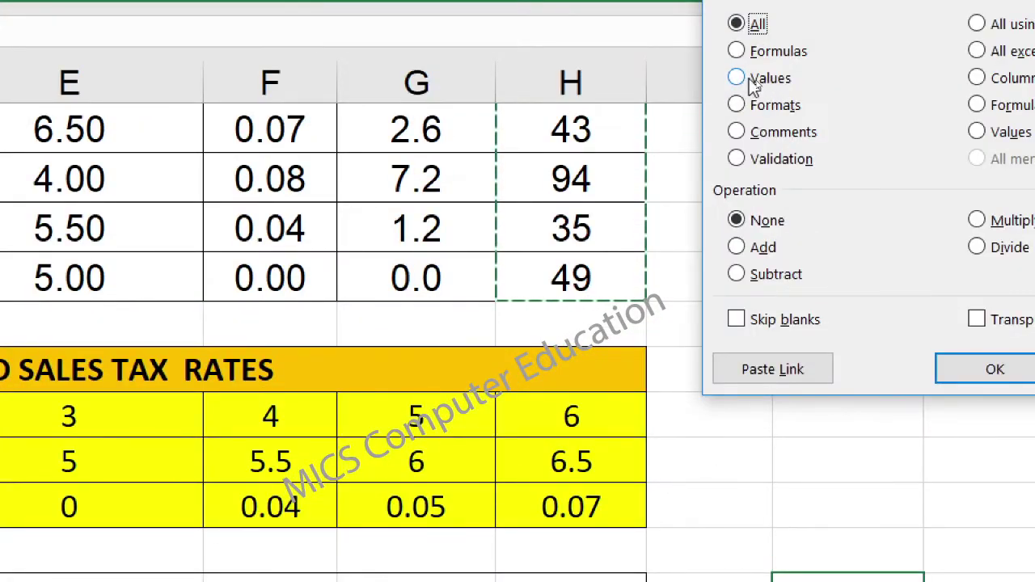
{"action": "left_click", "coordinate": [756, 84]}
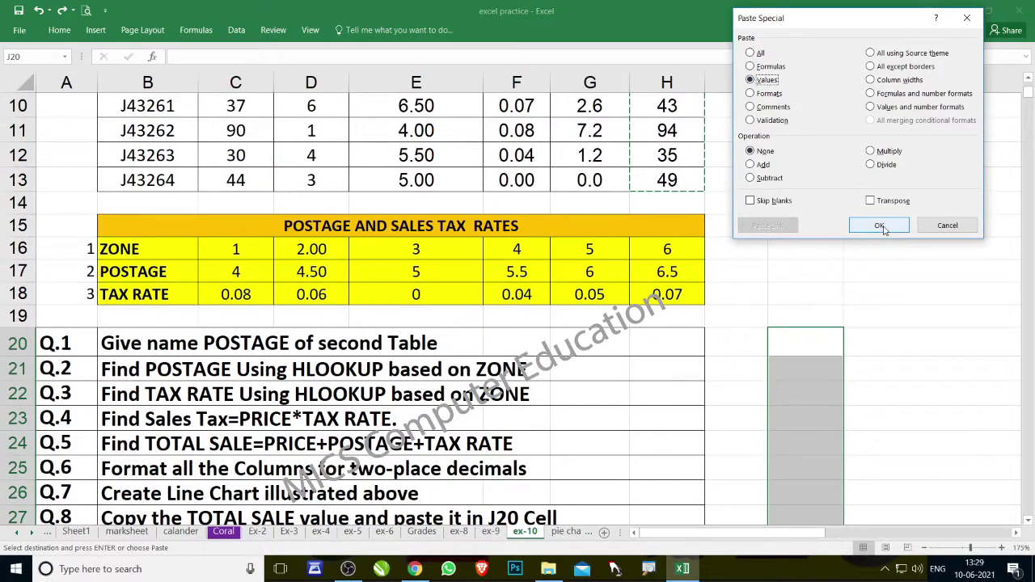
{"action": "left_click", "coordinate": [882, 226]}
Step: Check the pasted 64.03 in J21 and clear the copy marquee from the TOTAL SALE column
{"action": "left_click", "coordinate": [853, 301]}
{"action": "scroll", "coordinate": [734, 289], "scroll_direction": "up", "scroll_amount": 3}
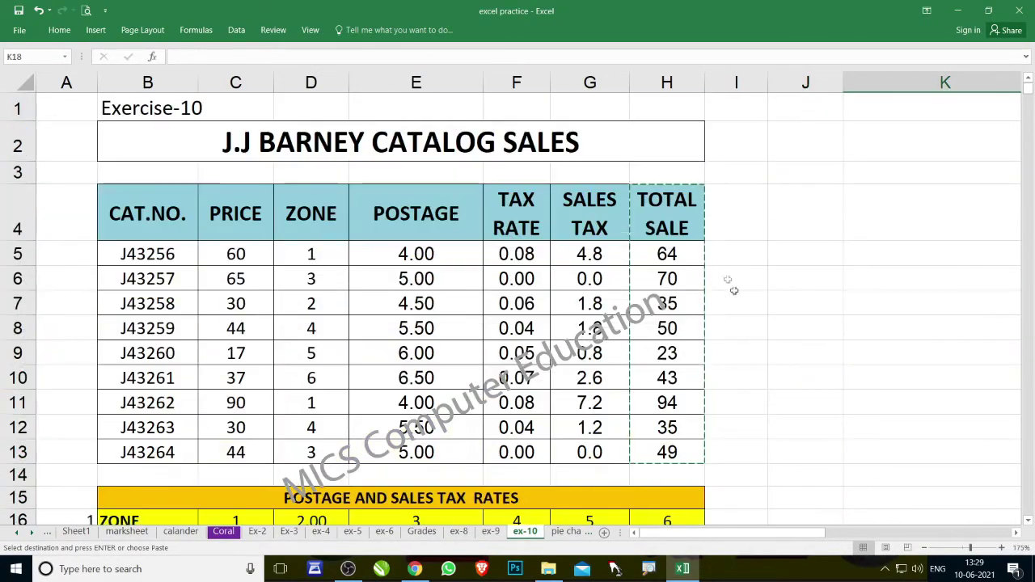
{"action": "scroll", "coordinate": [881, 477], "scroll_direction": "down", "scroll_amount": 2}
{"action": "scroll", "coordinate": [857, 453], "scroll_direction": "down", "scroll_amount": 3}
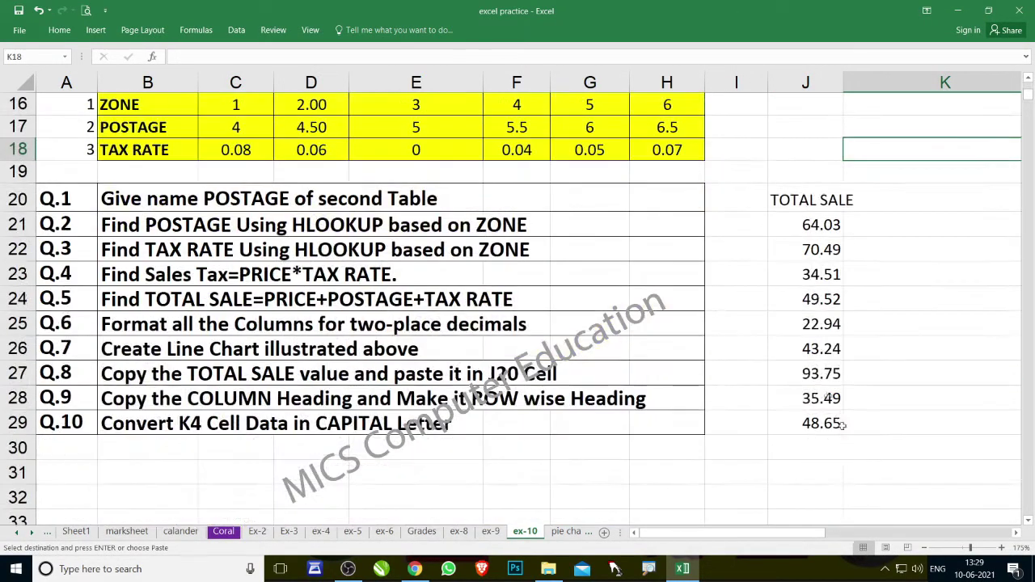
{"action": "scroll", "coordinate": [817, 320], "scroll_direction": "up", "scroll_amount": 3}
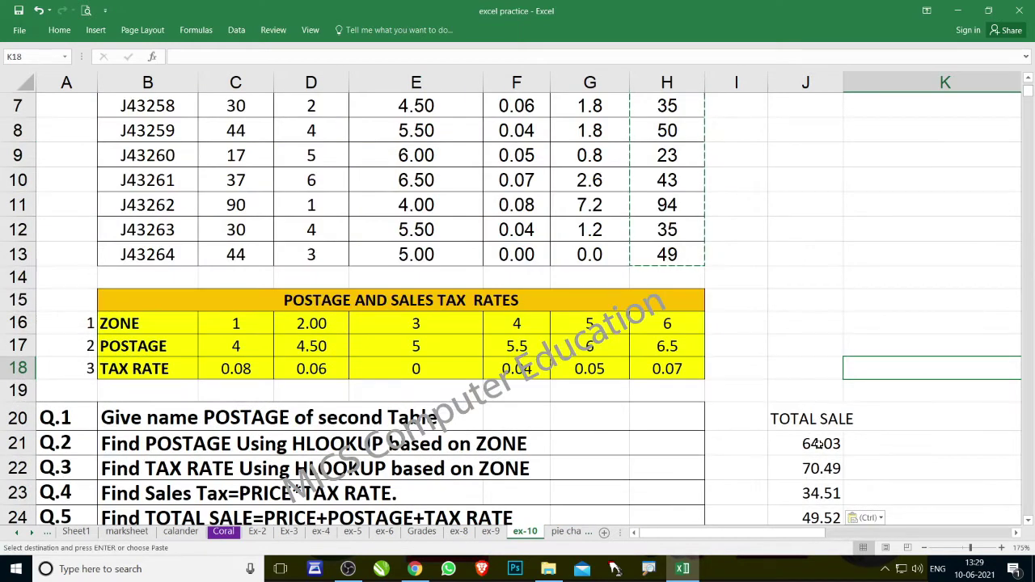
{"action": "left_click", "coordinate": [819, 443]}
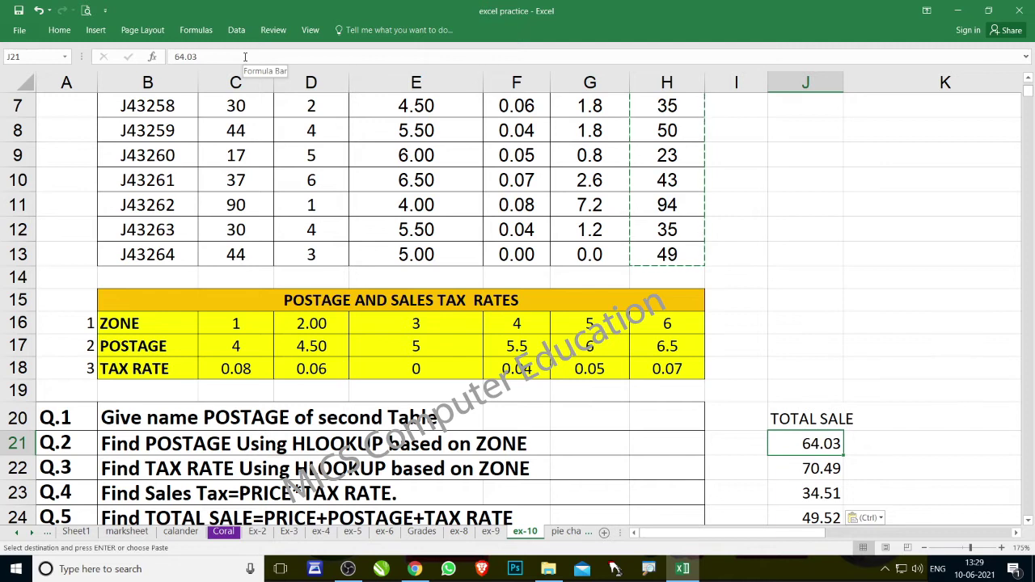
{"action": "key", "text": "ctrl"}
{"action": "key", "text": "Escape"}
{"action": "key", "text": "Escape"}
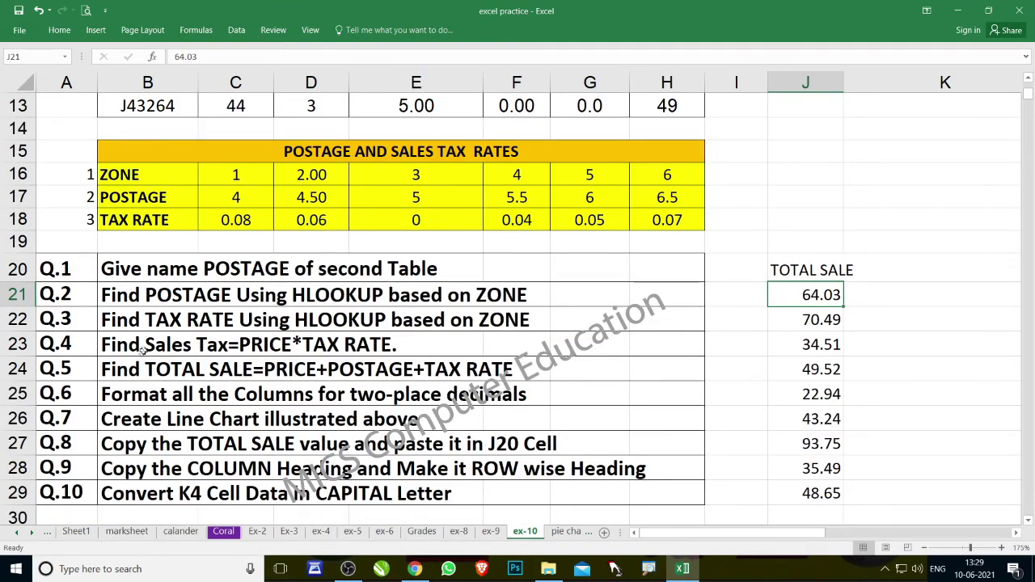
{"action": "scroll", "coordinate": [142, 350], "scroll_direction": "down", "scroll_amount": 1}
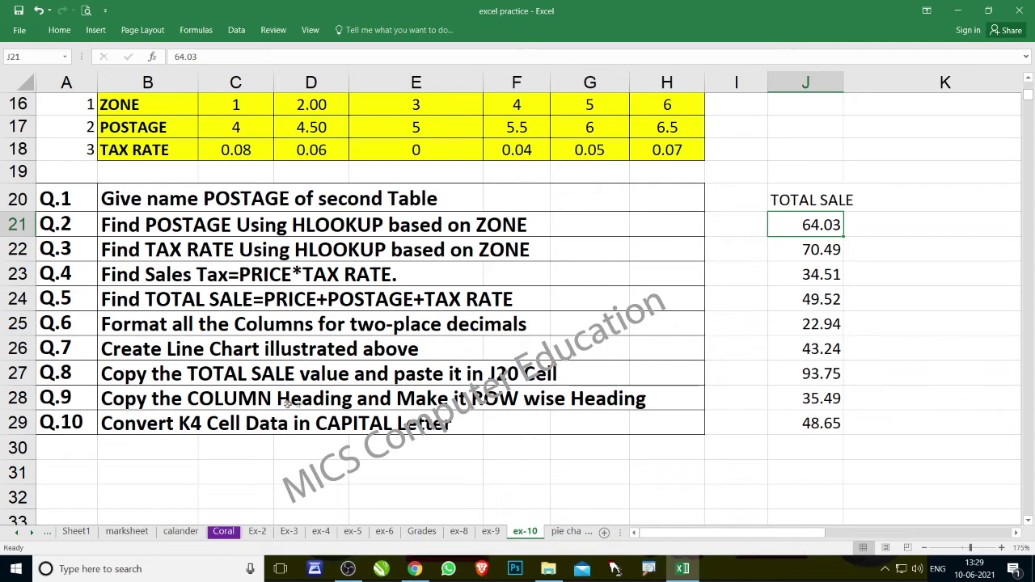
Step: Try selections across row 4 and the ZONE to TAX RATE labels in the rates table
{"action": "scroll", "coordinate": [692, 421], "scroll_direction": "up", "scroll_amount": 2}
{"action": "scroll", "coordinate": [689, 434], "scroll_direction": "up", "scroll_amount": 1}
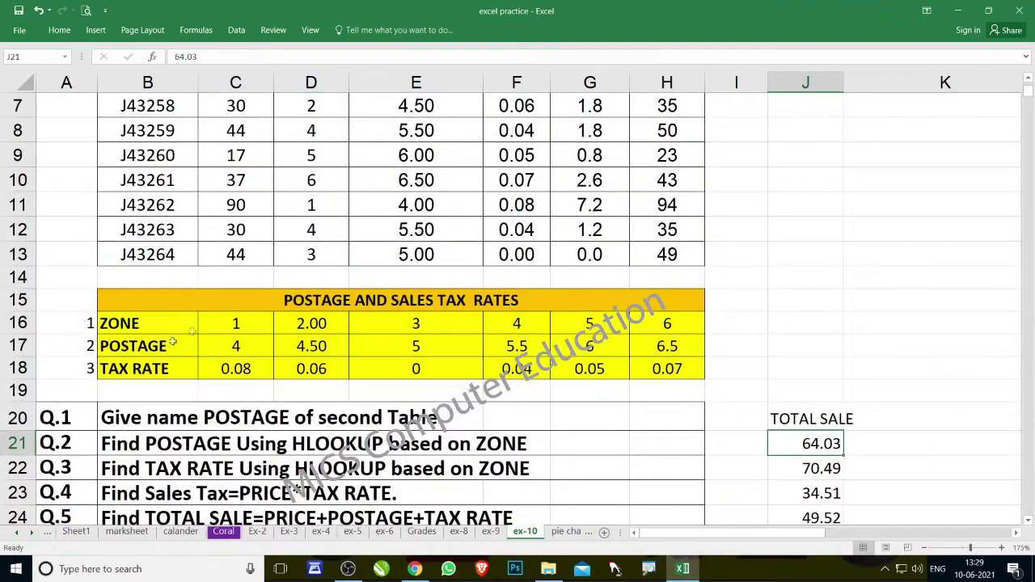
{"action": "scroll", "coordinate": [689, 434], "scroll_direction": "up", "scroll_amount": 2}
{"action": "left_click_drag", "start_coordinate": [152, 228], "coordinate": [695, 228]}
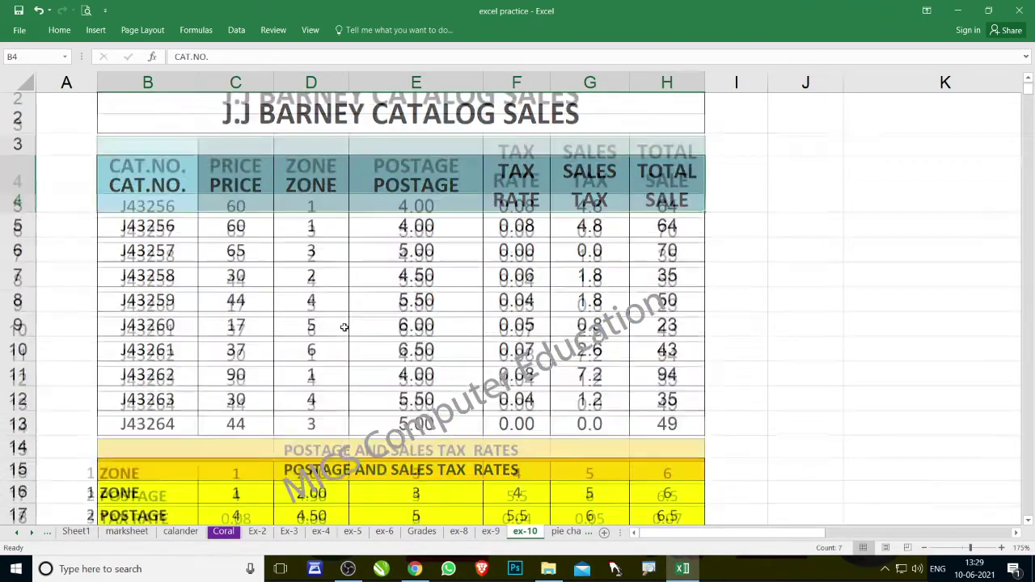
{"action": "scroll", "coordinate": [704, 251], "scroll_direction": "down", "scroll_amount": 1}
{"action": "left_click", "coordinate": [172, 437]}
{"action": "left_click_drag", "start_coordinate": [173, 439], "coordinate": [166, 477]}
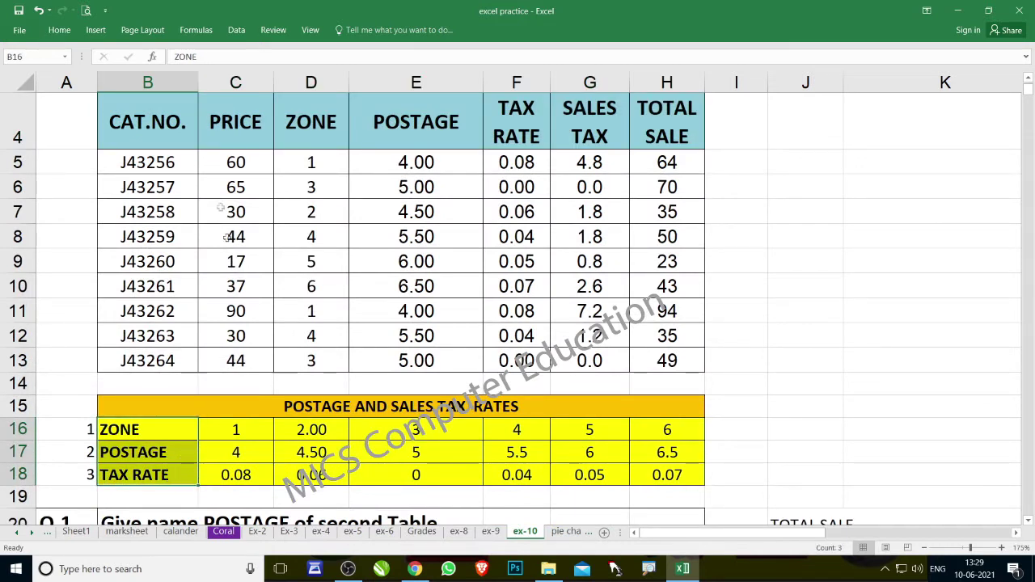
{"action": "left_click_drag", "start_coordinate": [176, 123], "coordinate": [671, 122]}
{"action": "left_click_drag", "start_coordinate": [176, 433], "coordinate": [172, 475]}
{"action": "left_click", "coordinate": [242, 406]}
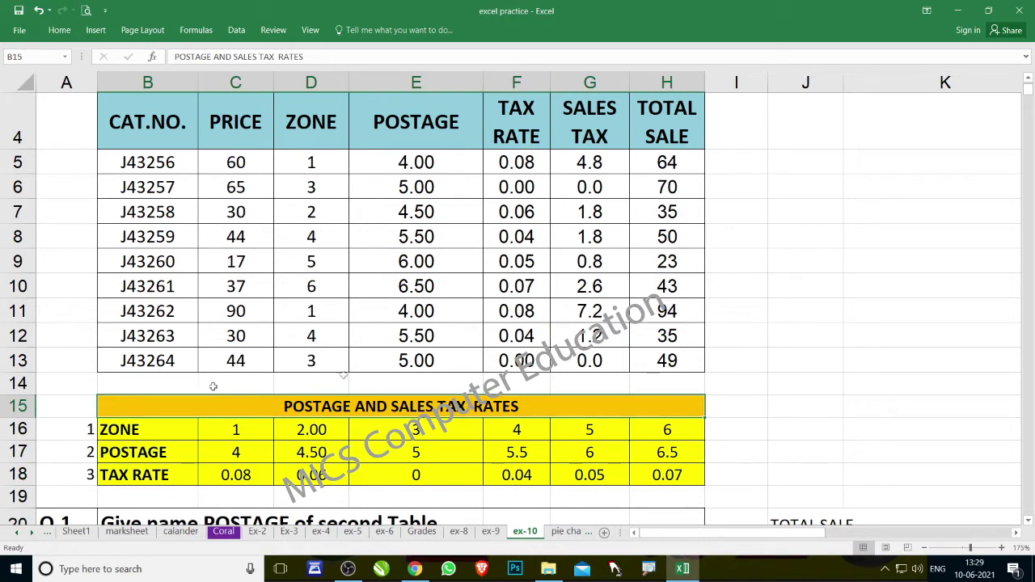
Step: Select the headings CAT.NO. through TOTAL SALE in B4:H4 and copy them
{"action": "scroll", "coordinate": [423, 287], "scroll_direction": "up", "scroll_amount": 1}
{"action": "left_click_drag", "start_coordinate": [122, 209], "coordinate": [673, 207]}
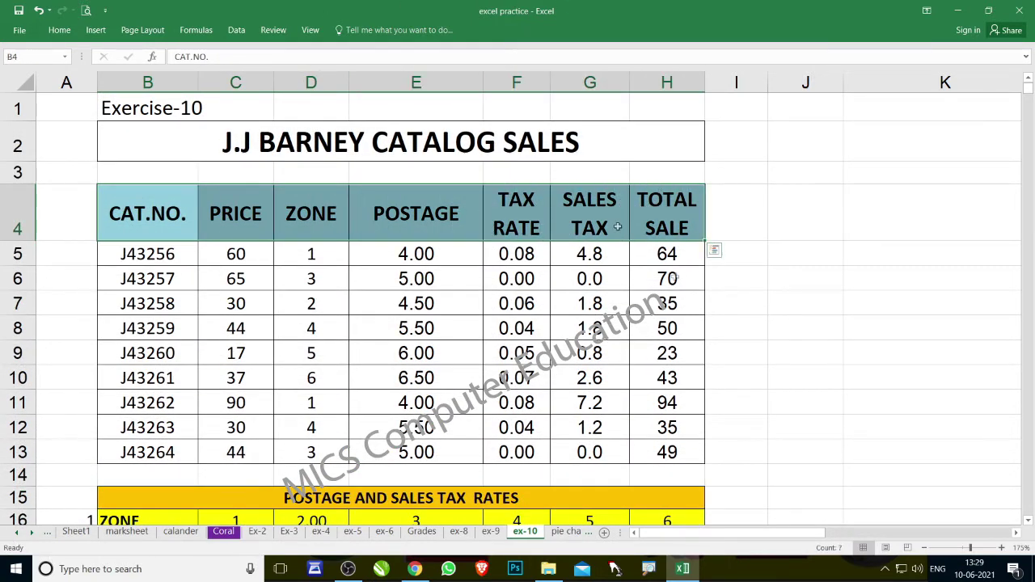
{"action": "left_click_drag", "start_coordinate": [892, 208], "coordinate": [890, 442]}
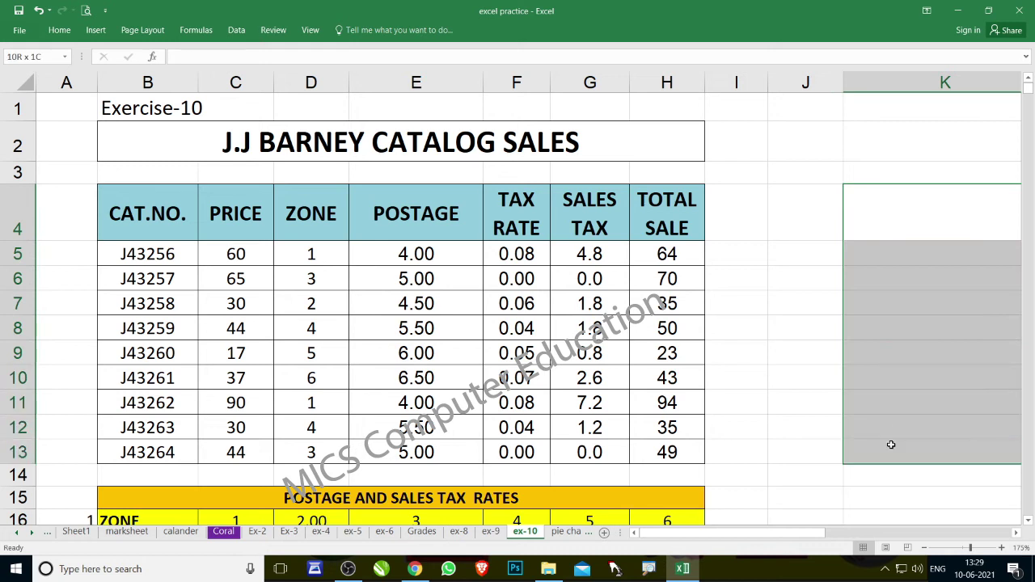
{"action": "left_click_drag", "start_coordinate": [148, 204], "coordinate": [662, 202]}
{"action": "key", "text": "ctrl+c"}
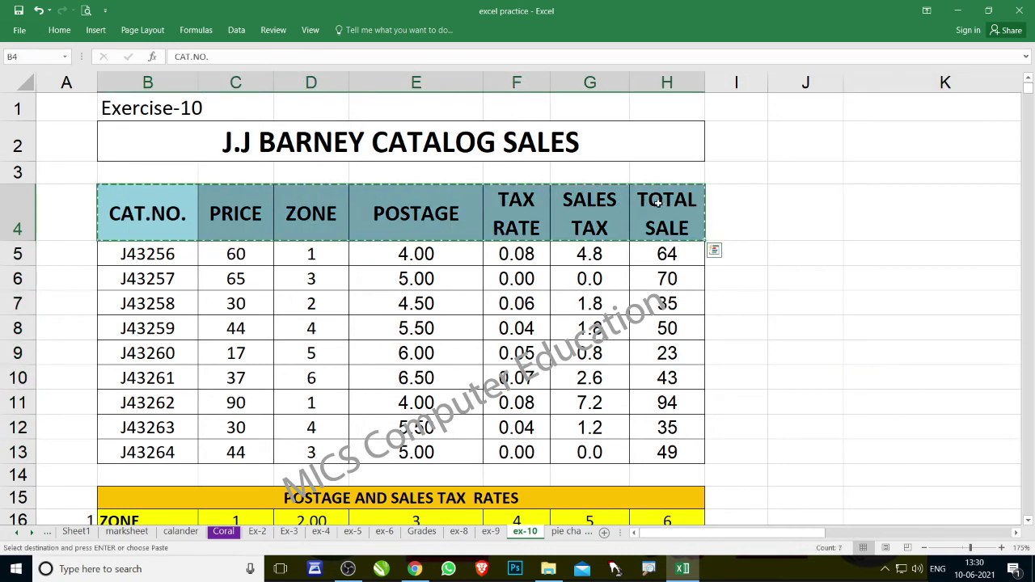
Step: Paste the copied headings into J4 with Transpose so they run down J4:J10
{"action": "left_click", "coordinate": [816, 211]}
{"action": "right_click", "coordinate": [817, 212]}
{"action": "mouse_move", "coordinate": [863, 286]}
{"action": "left_click", "coordinate": [853, 287]}
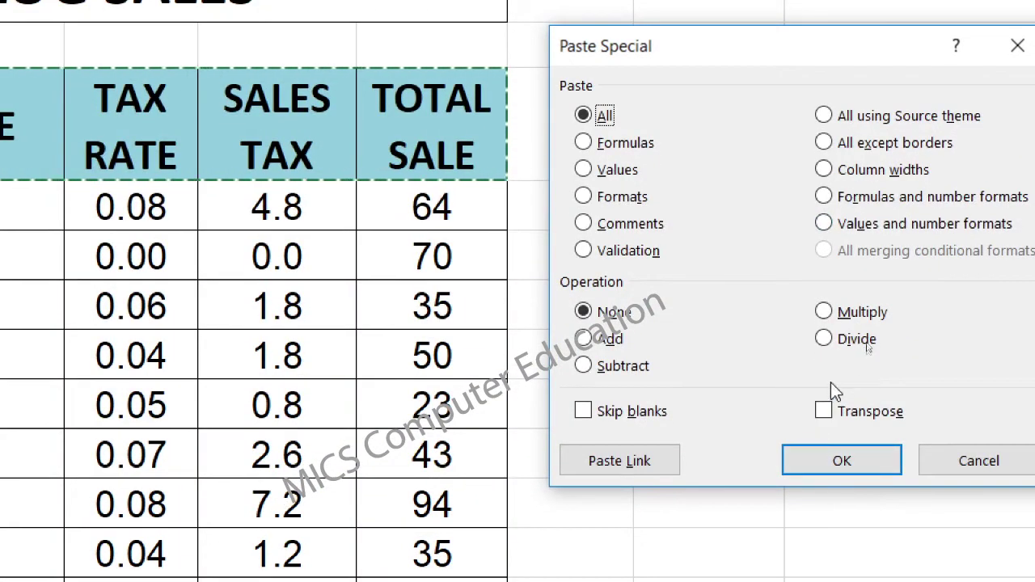
{"action": "left_click", "coordinate": [827, 414]}
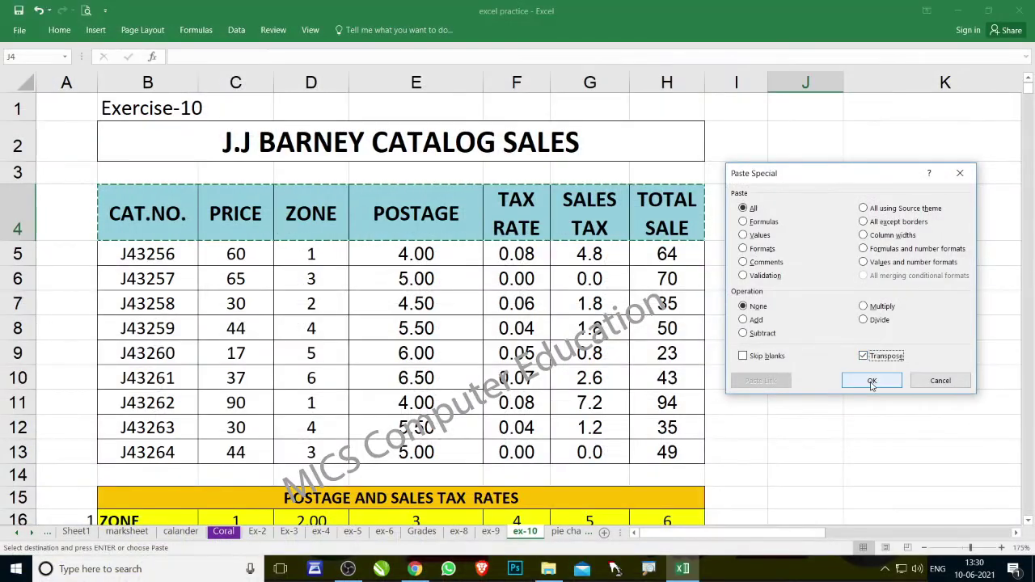
{"action": "left_click", "coordinate": [871, 379]}
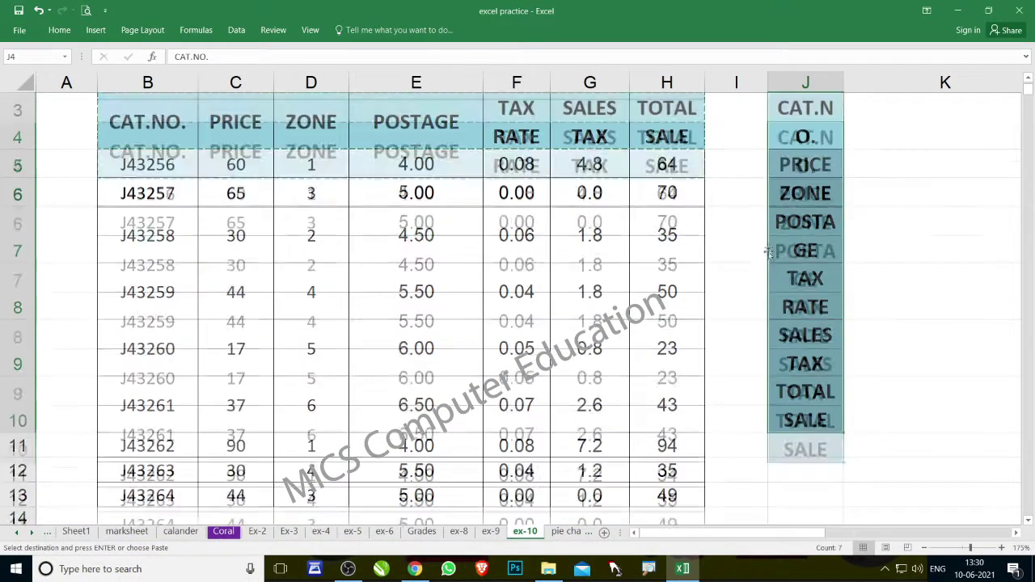
Step: Widen column J to fit the headings and reselect the CAT.NO. heading in B4
{"action": "left_click_drag", "start_coordinate": [844, 81], "coordinate": [936, 82]}
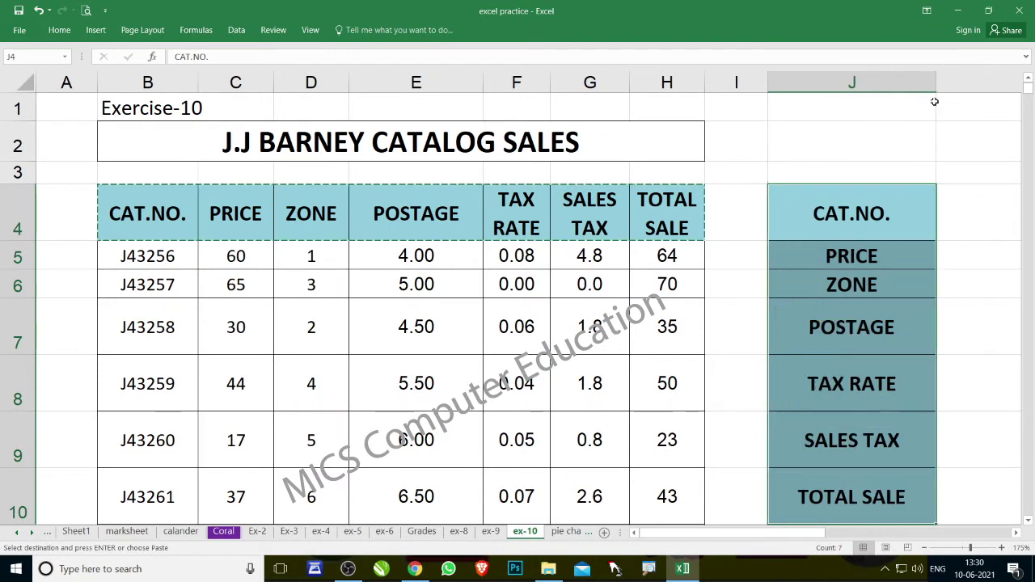
{"action": "left_click", "coordinate": [772, 196]}
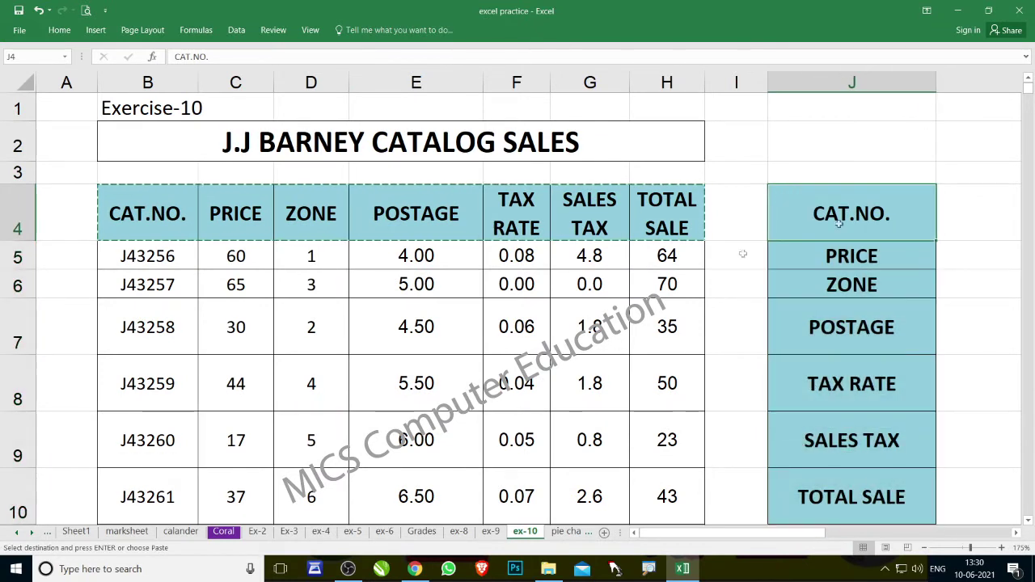
{"action": "left_click", "coordinate": [147, 213]}
Step: Clear the copy border and check the transposed headings PRICE in J5 and TOTAL SALE in J10
{"action": "key", "text": "Escape"}
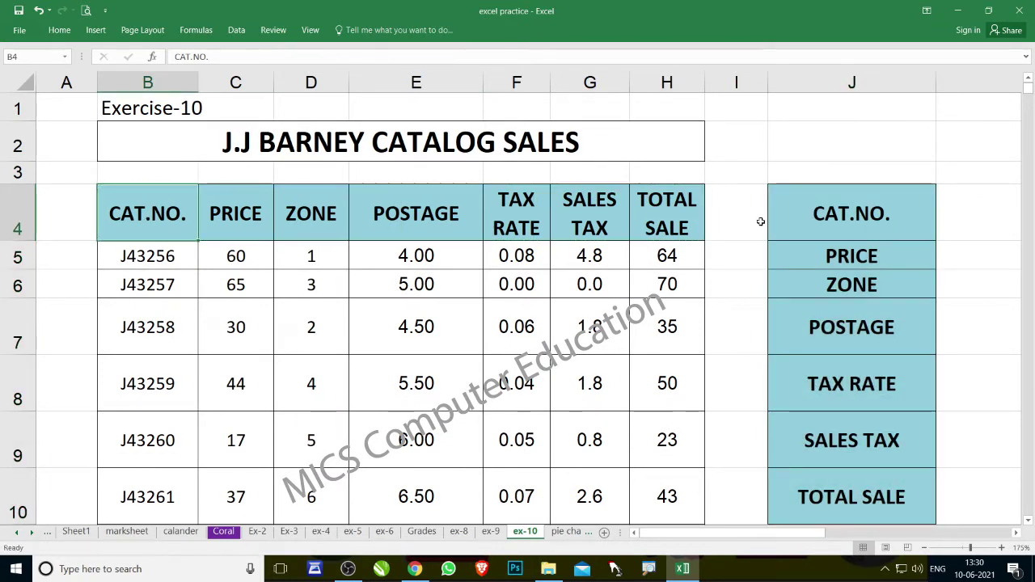
{"action": "left_click", "coordinate": [792, 217]}
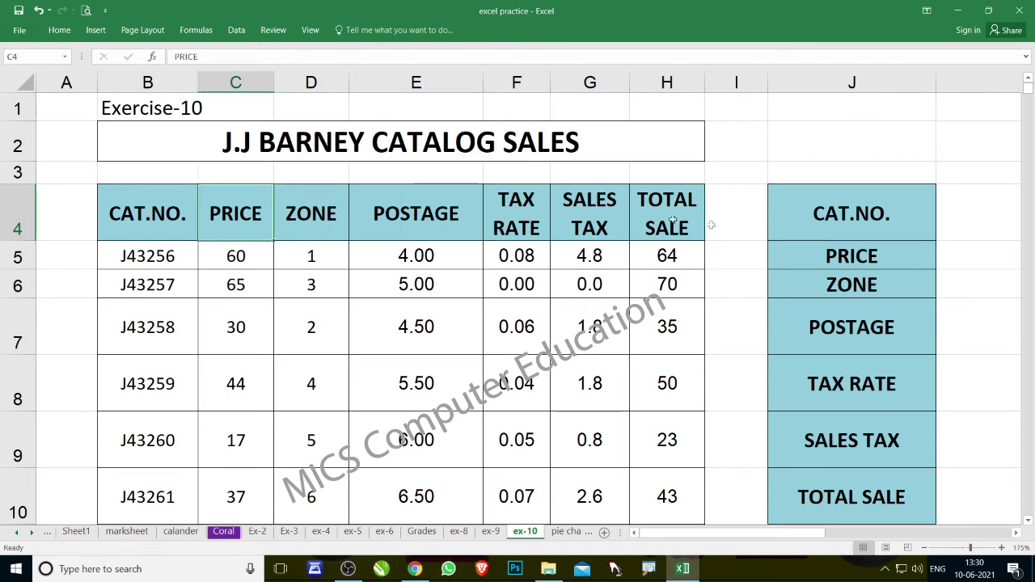
{"action": "left_click", "coordinate": [800, 256]}
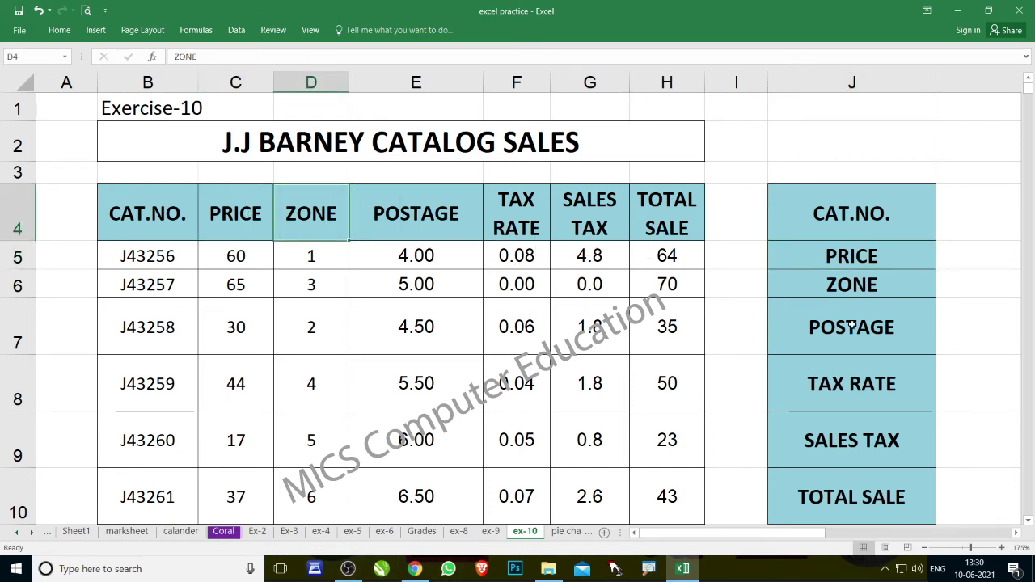
{"action": "left_click", "coordinate": [684, 226]}
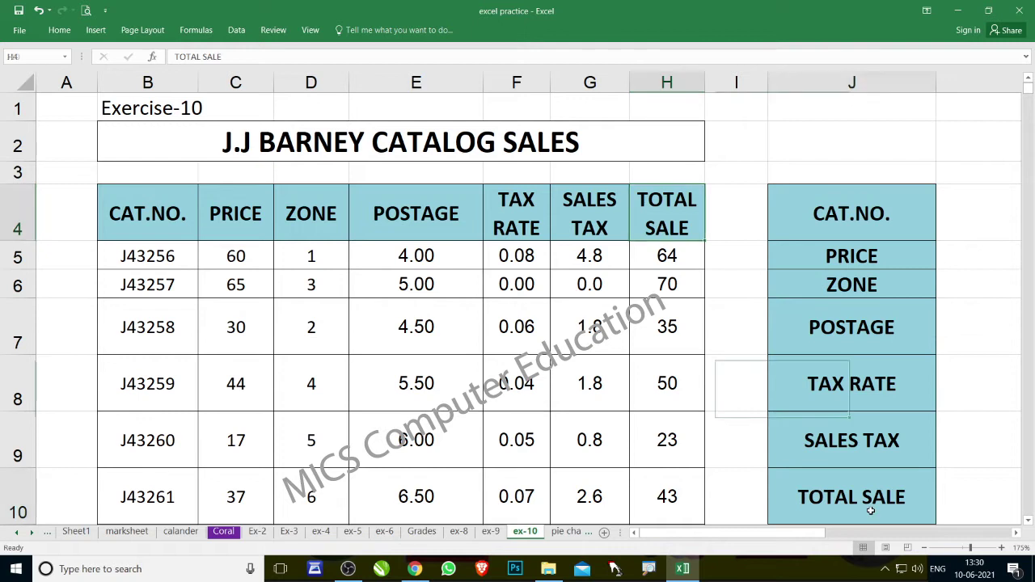
{"action": "left_click", "coordinate": [872, 512]}
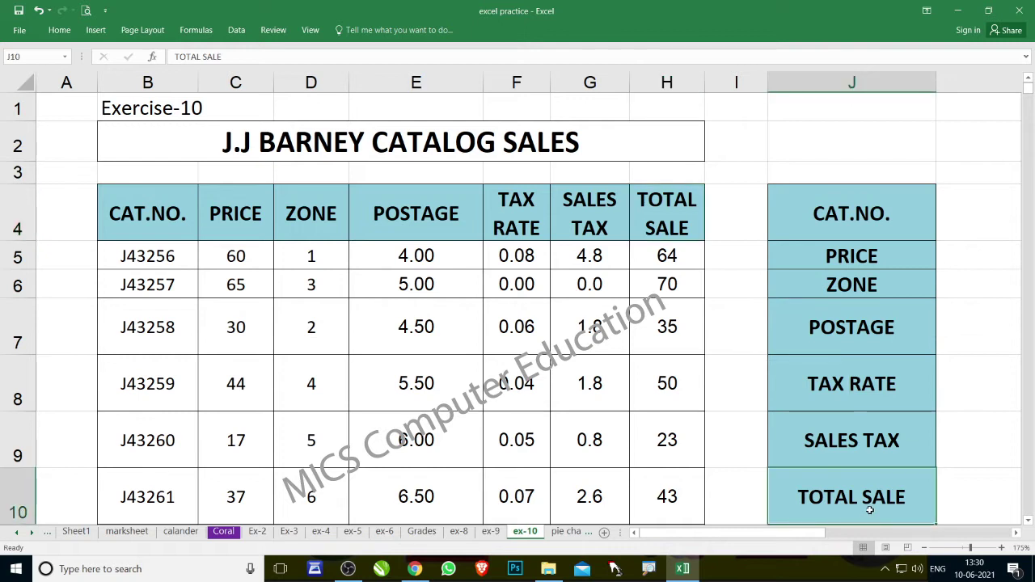
Step: AutoFit rows 7, 8, 9 and 10 back to standard height
{"action": "double_click", "coordinate": [25, 354]}
{"action": "double_click", "coordinate": [30, 383]}
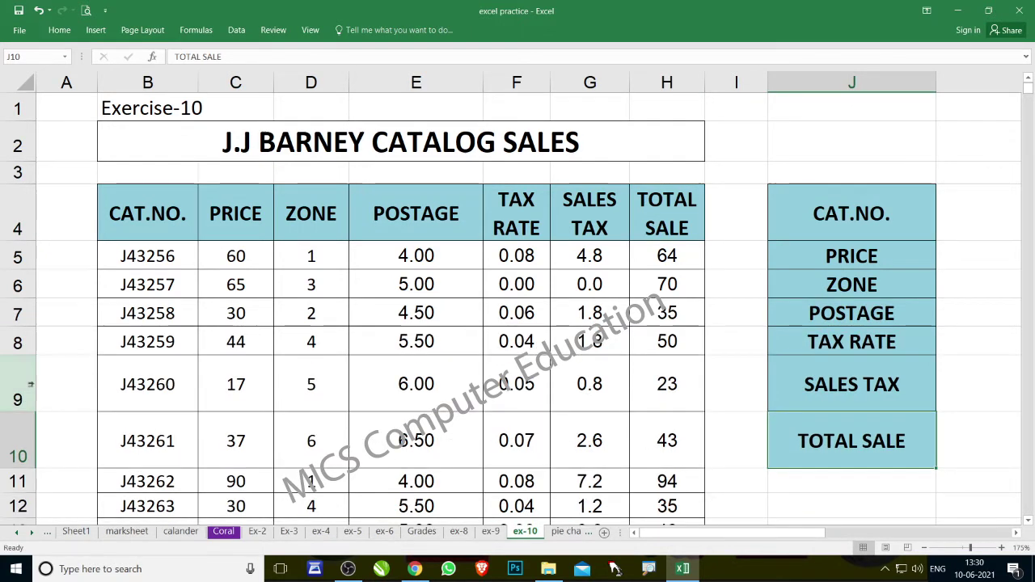
{"action": "double_click", "coordinate": [30, 412]}
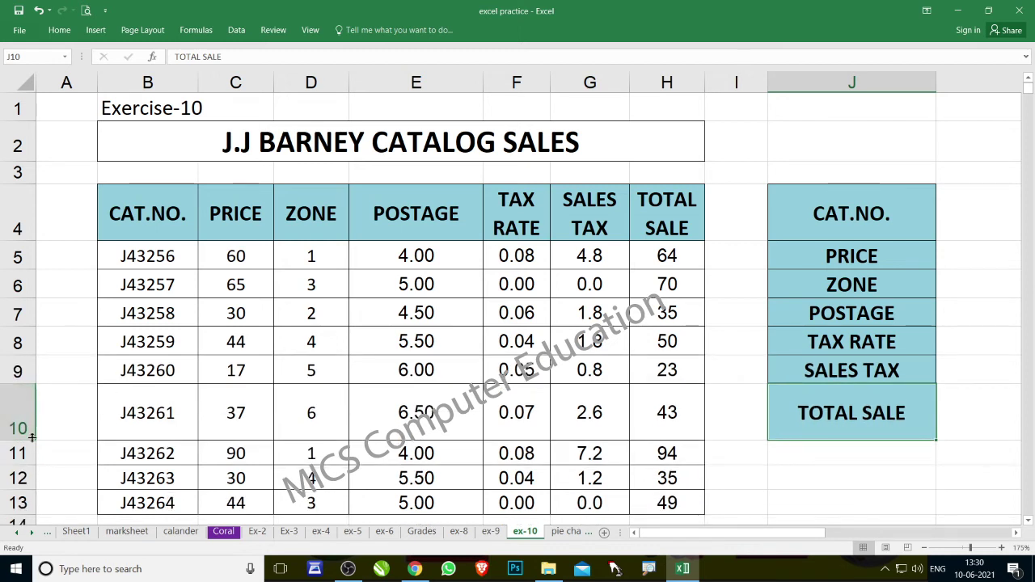
{"action": "double_click", "coordinate": [32, 439]}
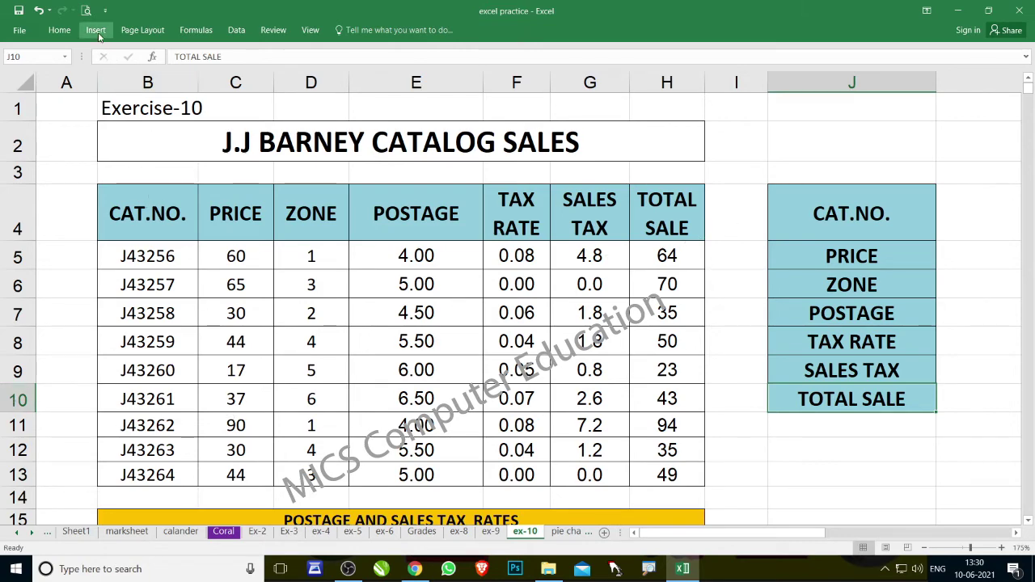
{"action": "scroll", "coordinate": [232, 270], "scroll_direction": "down", "scroll_amount": 4}
{"action": "scroll", "coordinate": [232, 271], "scroll_direction": "down", "scroll_amount": 2}
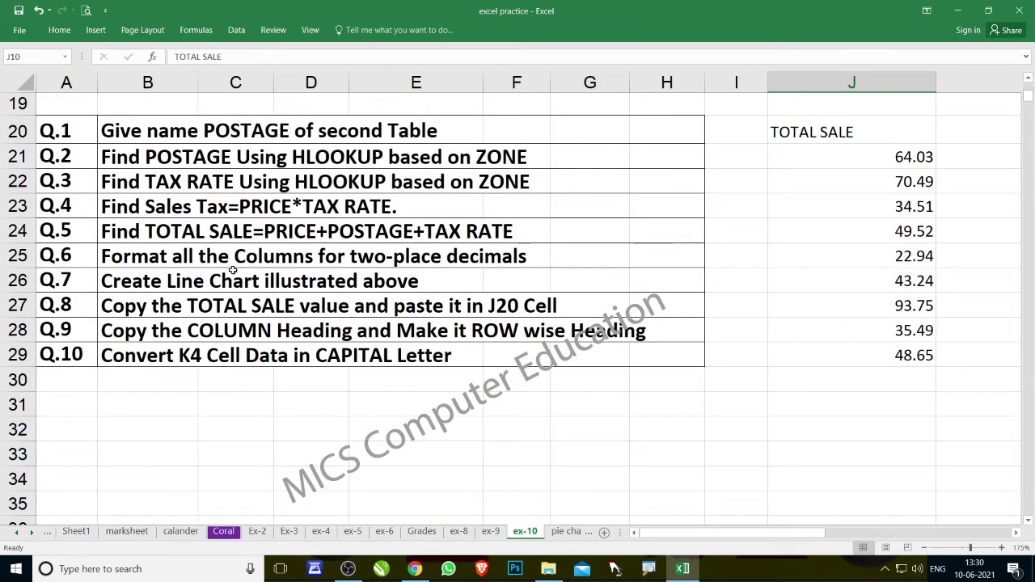
{"action": "left_click", "coordinate": [279, 437]}
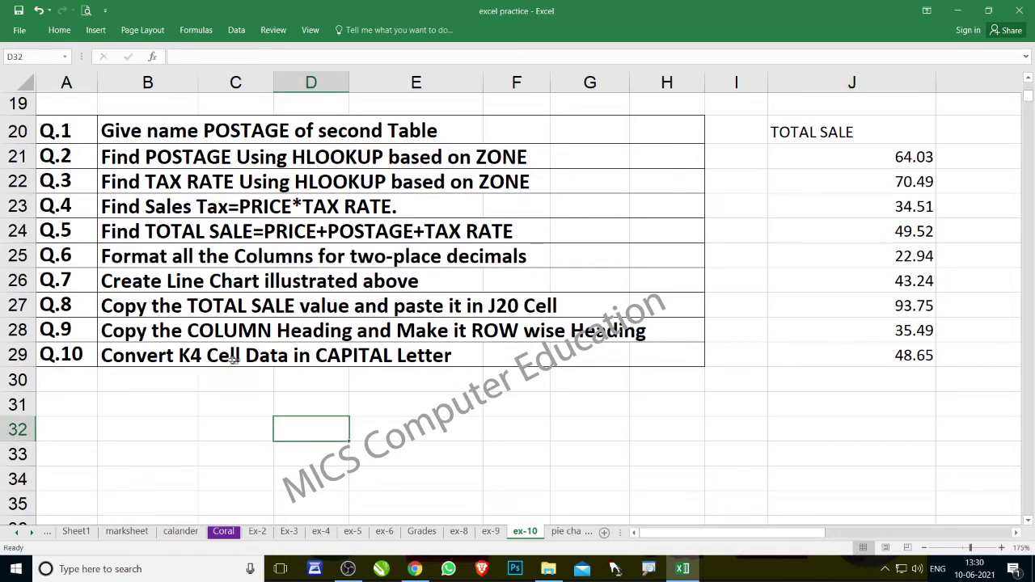
{"action": "scroll", "coordinate": [402, 383], "scroll_direction": "up", "scroll_amount": 3}
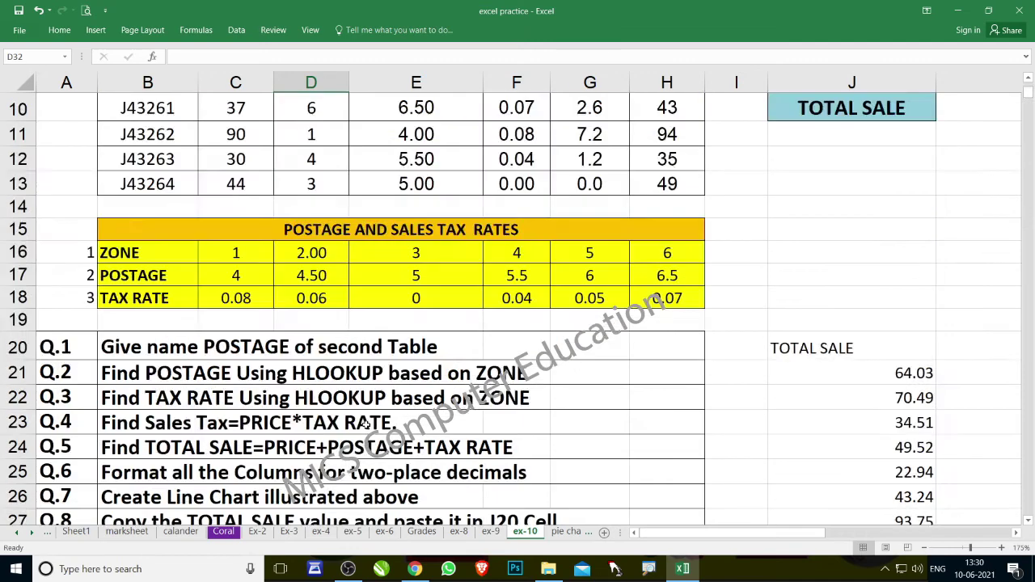
{"action": "scroll", "coordinate": [368, 421], "scroll_direction": "up", "scroll_amount": 2}
{"action": "scroll", "coordinate": [366, 424], "scroll_direction": "up", "scroll_amount": 1}
{"action": "left_click_drag", "start_coordinate": [853, 213], "coordinate": [856, 397]}
{"action": "scroll", "coordinate": [799, 425], "scroll_direction": "down", "scroll_amount": 3}
{"action": "scroll", "coordinate": [485, 445], "scroll_direction": "down", "scroll_amount": 2}
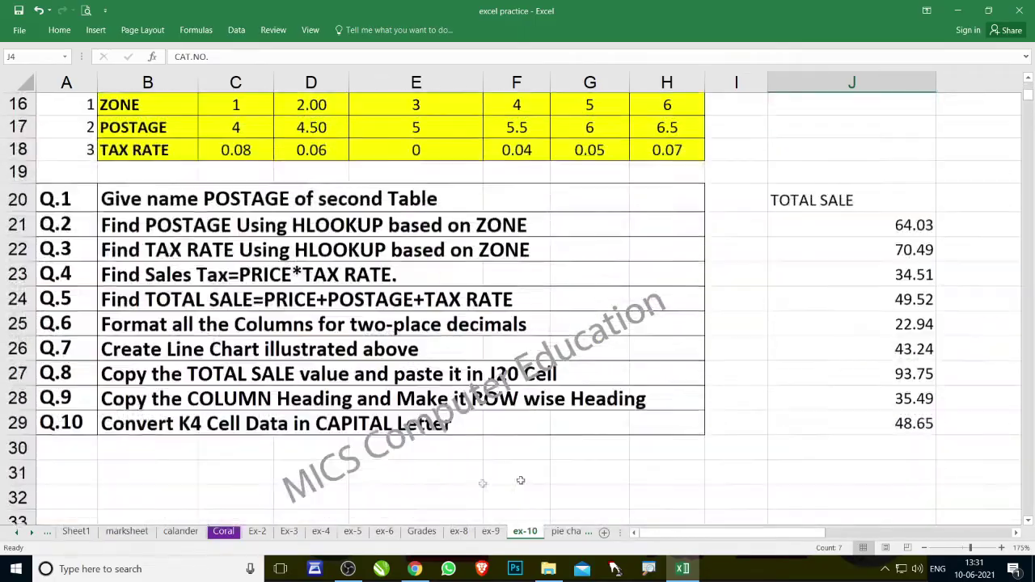
{"action": "scroll", "coordinate": [476, 441], "scroll_direction": "up", "scroll_amount": 2}
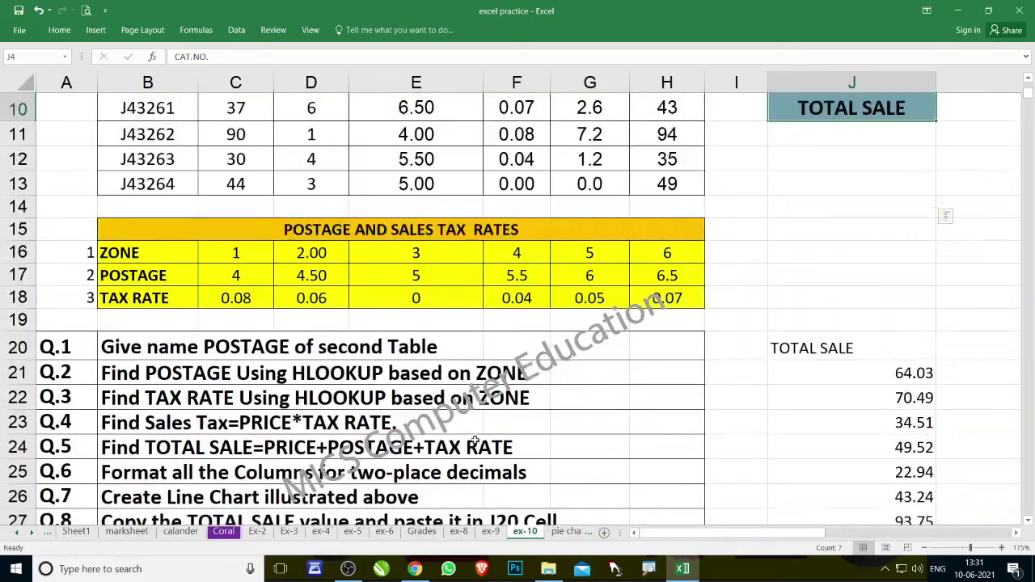
{"action": "scroll", "coordinate": [475, 441], "scroll_direction": "up", "scroll_amount": 1}
{"action": "scroll", "coordinate": [475, 441], "scroll_direction": "up", "scroll_amount": 2}
{"action": "scroll", "coordinate": [476, 441], "scroll_direction": "down", "scroll_amount": 1}
{"action": "scroll", "coordinate": [476, 441], "scroll_direction": "up", "scroll_amount": 1}
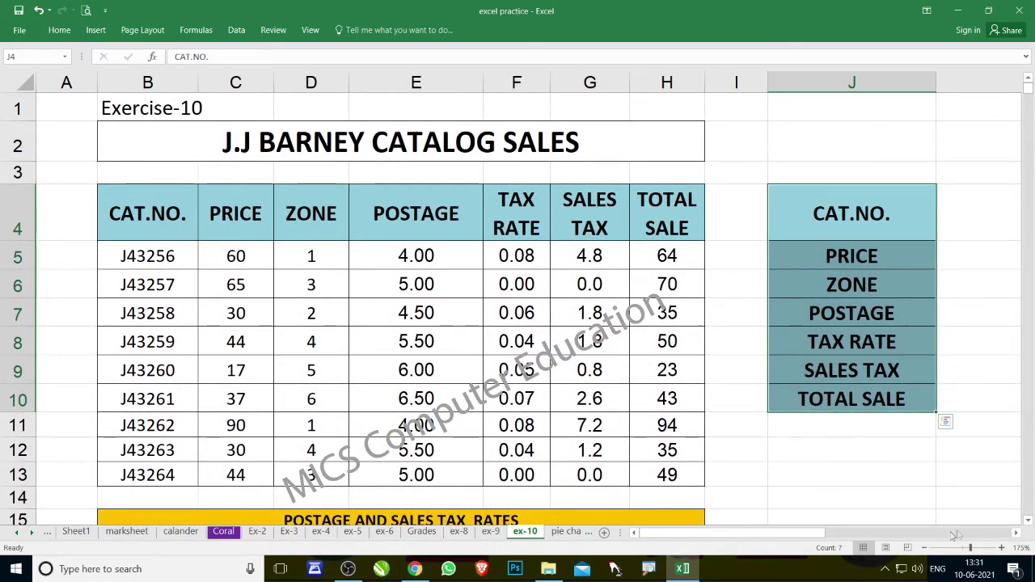
Step: Enter =LOWER(J4) in K4 to convert CAT.NO. to lowercase
{"action": "left_click", "coordinate": [1017, 534]}
{"action": "left_click", "coordinate": [850, 495]}
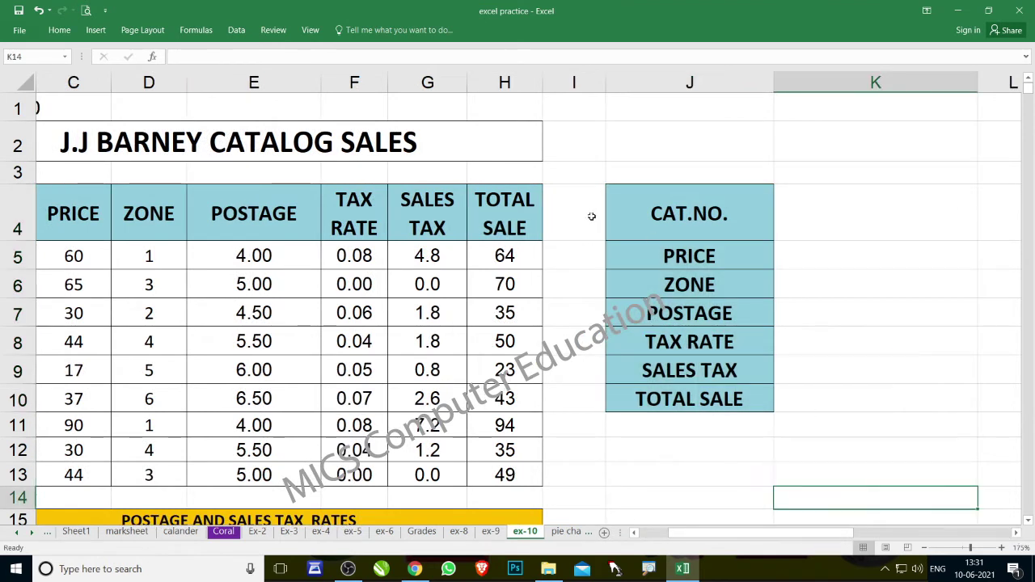
{"action": "left_click_drag", "start_coordinate": [647, 206], "coordinate": [689, 399]}
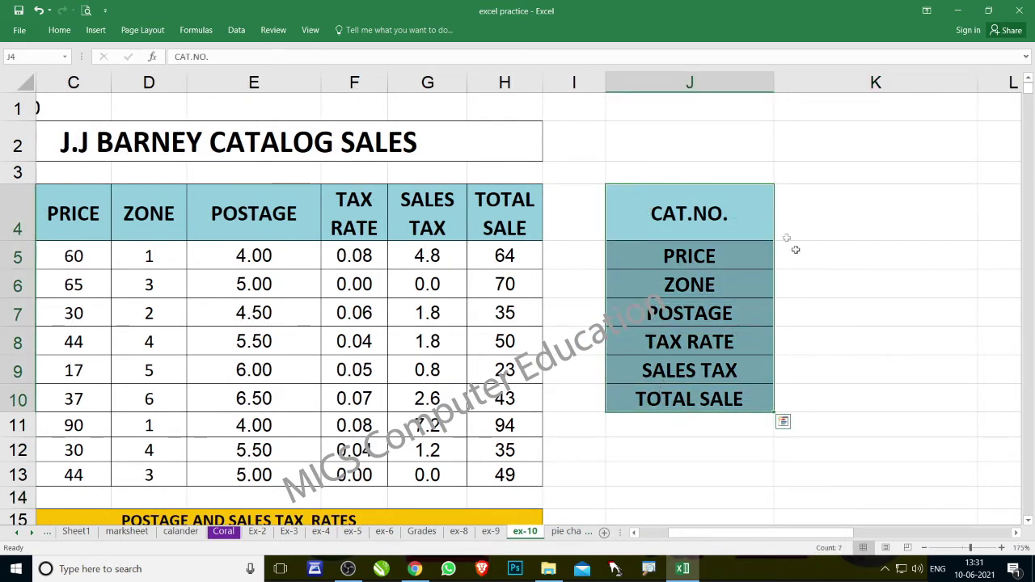
{"action": "left_click", "coordinate": [822, 215]}
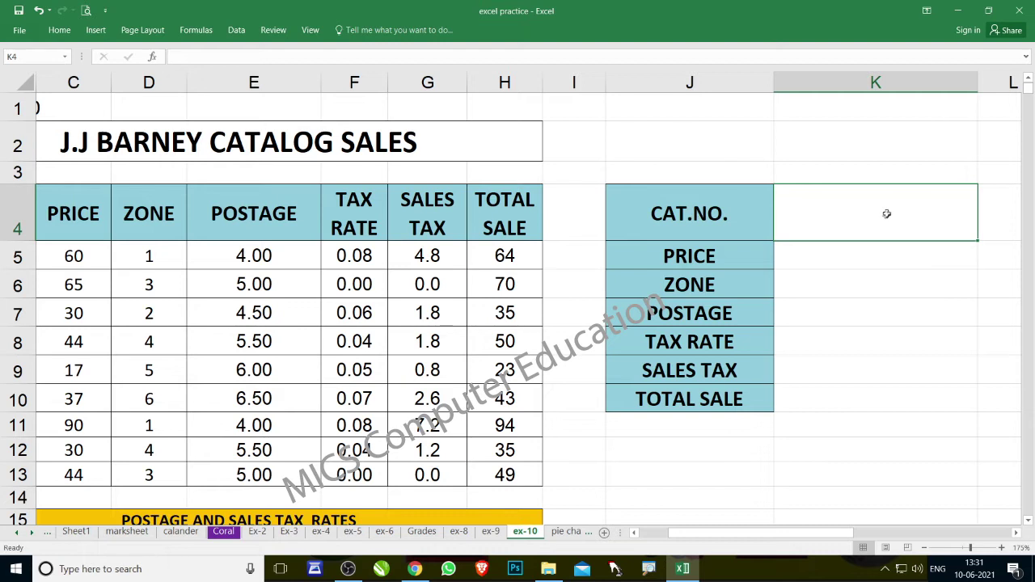
{"action": "type", "text": "="}
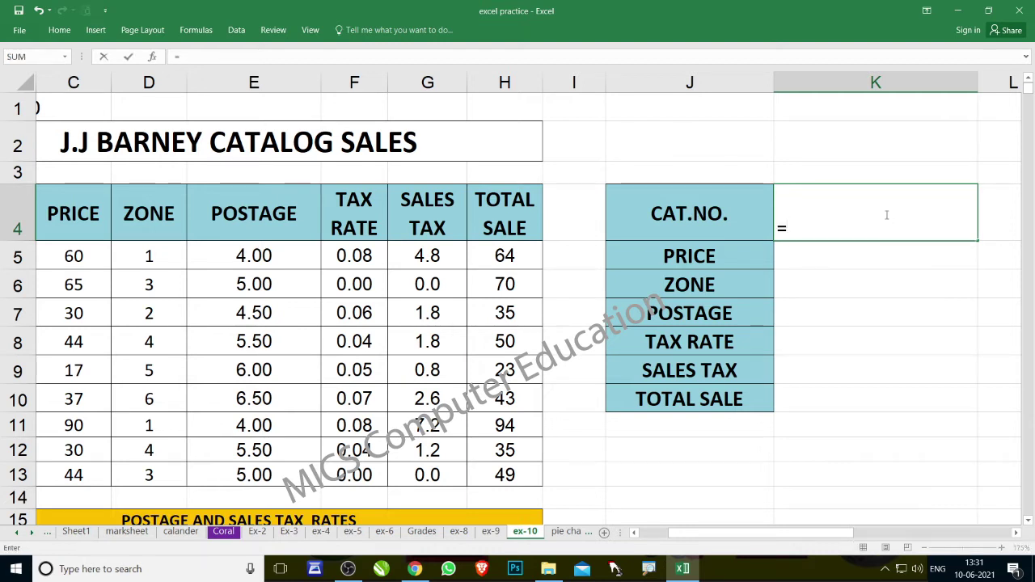
{"action": "type", "text": "lowe"}
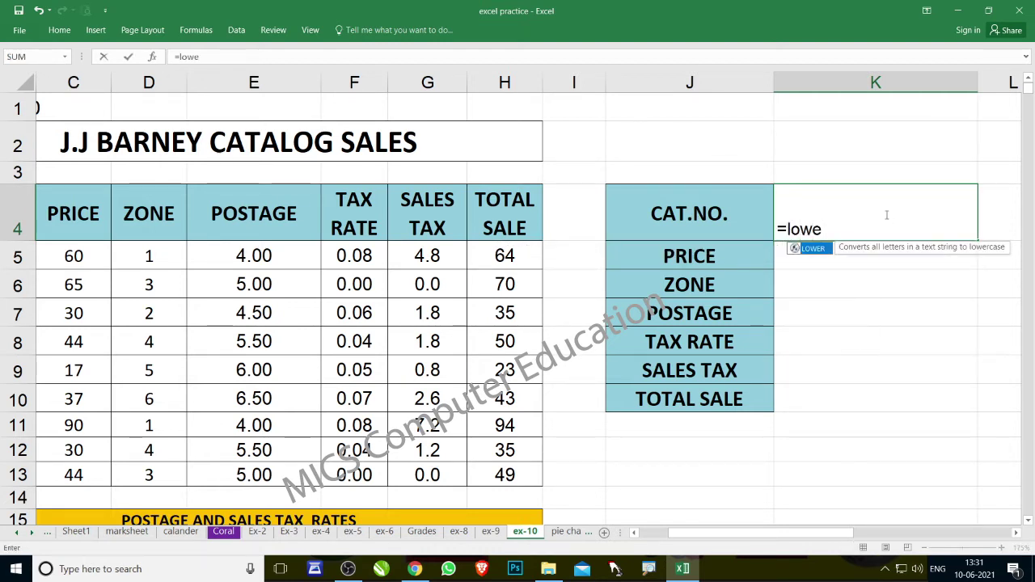
{"action": "type", "text": "r"}
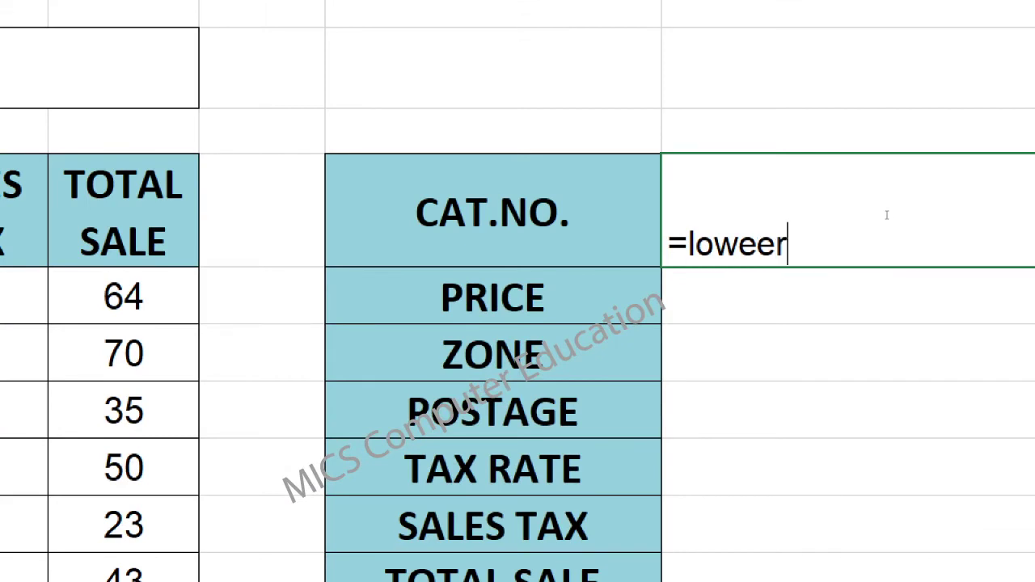
{"action": "key", "text": "BackSpace"}
{"action": "key", "text": "BackSpace"}
{"action": "type", "text": "r"}
{"action": "key", "text": "Tab"}
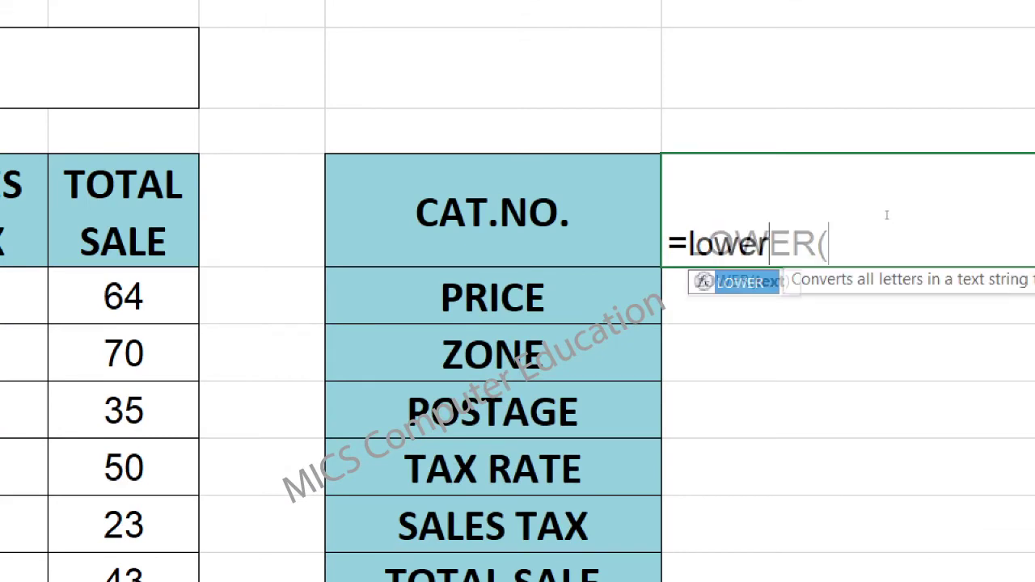
{"action": "left_click", "coordinate": [466, 212]}
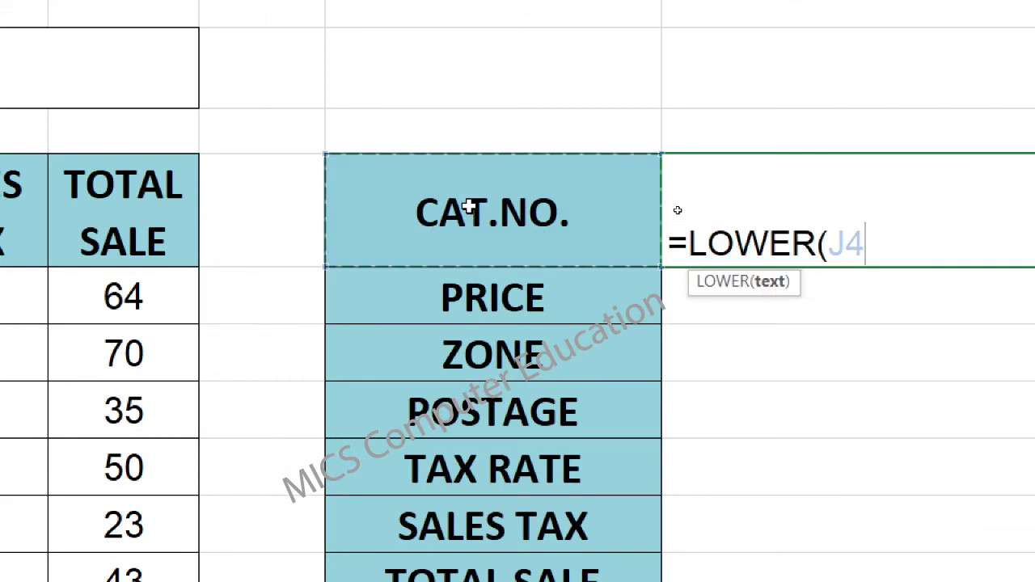
{"action": "key", "text": "Return"}
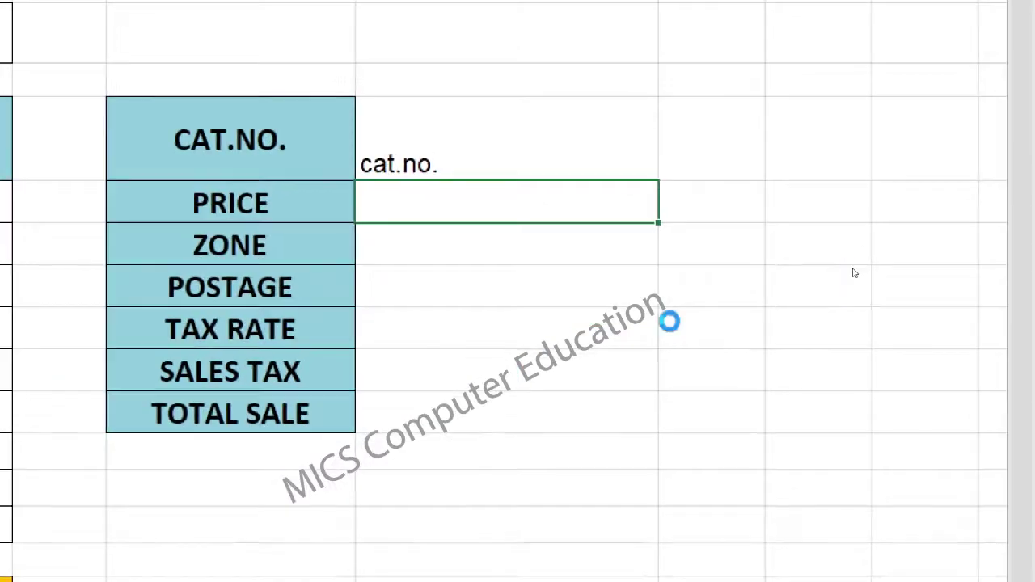
Step: Fill the LOWER formula down to K10 and narrow column K to fit
{"action": "left_click", "coordinate": [310, 178]}
{"action": "left_click_drag", "start_coordinate": [464, 187], "coordinate": [414, 414]}
{"action": "left_click", "coordinate": [360, 465]}
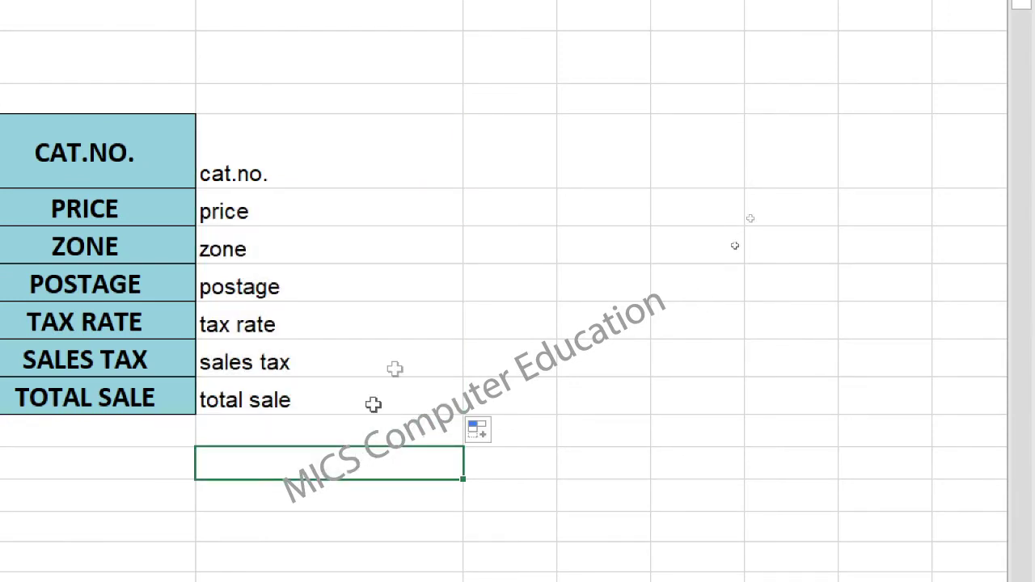
{"action": "left_click_drag", "start_coordinate": [462, 75], "coordinate": [338, 75]}
{"action": "left_click", "coordinate": [398, 257]}
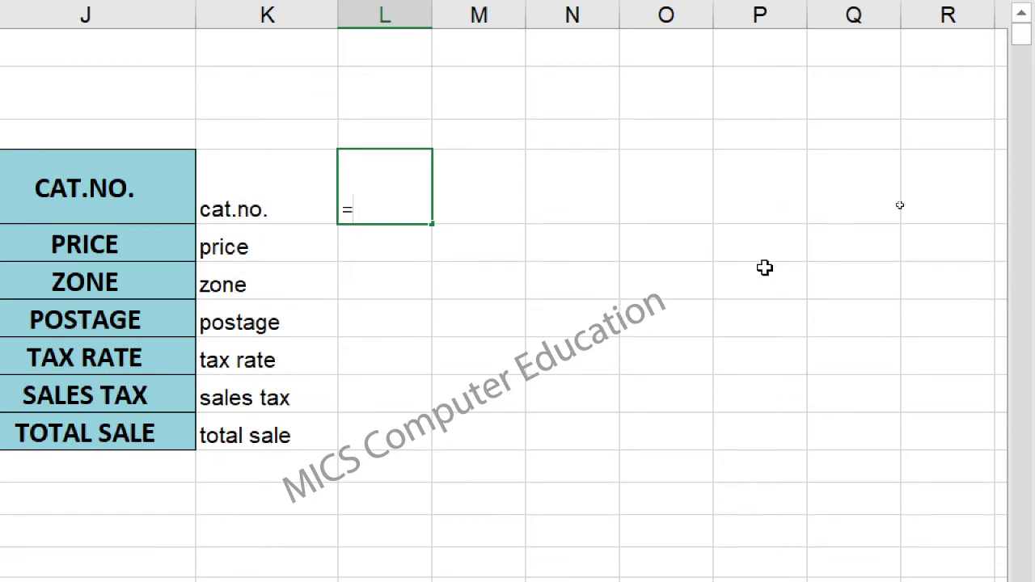
Step: Enter =PROPER(J4) in L4 and fill it down through L10
{"action": "type", "text": "prop"}
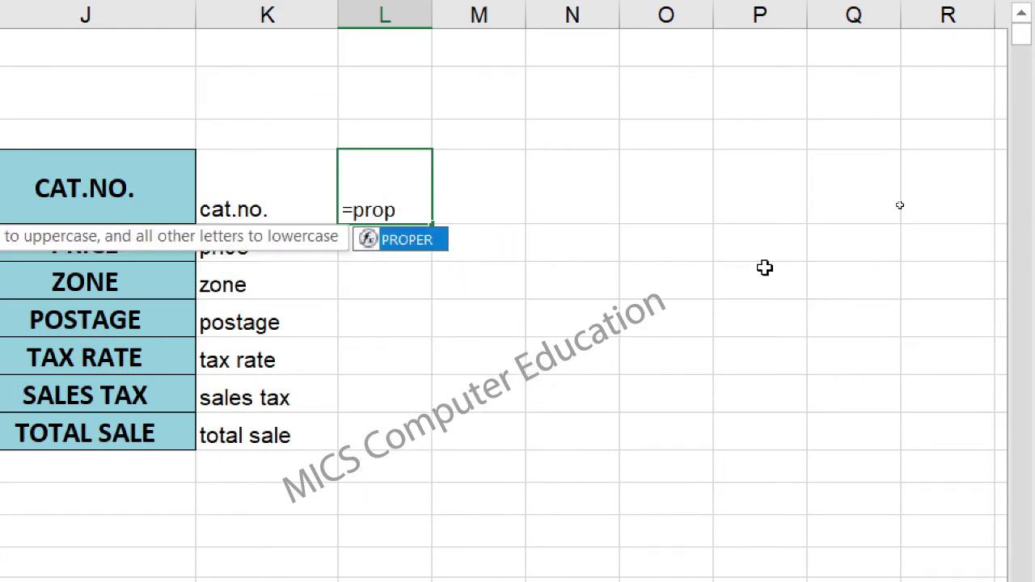
{"action": "key", "text": "Tab"}
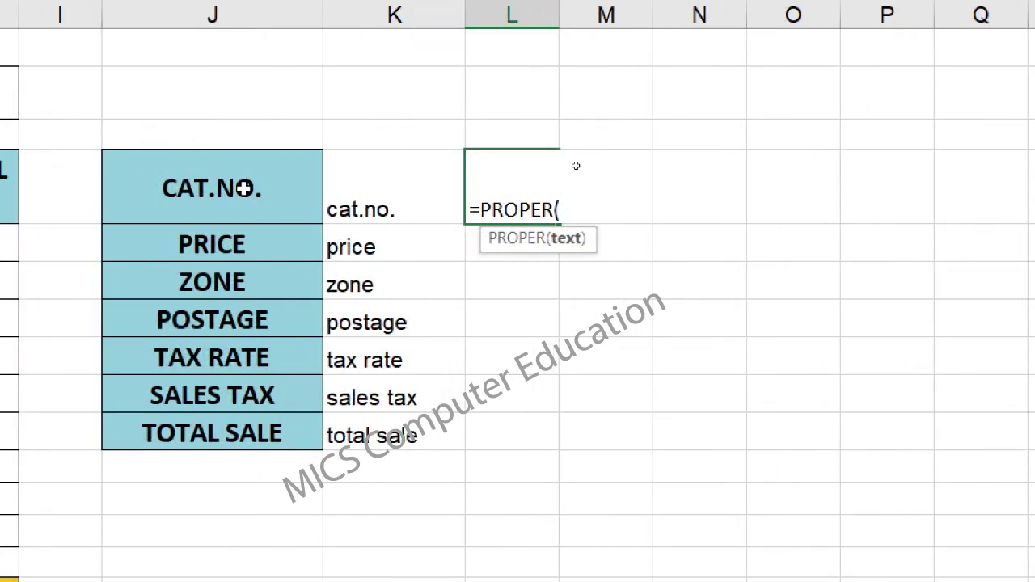
{"action": "left_click", "coordinate": [244, 187]}
{"action": "type", "text": ")"}
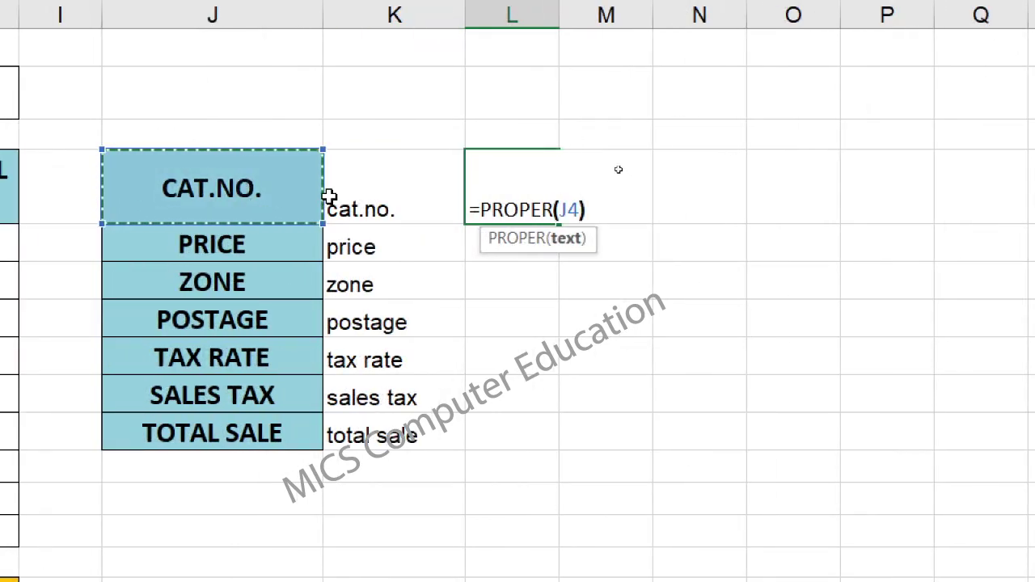
{"action": "key", "text": "Return"}
{"action": "left_click", "coordinate": [551, 210]}
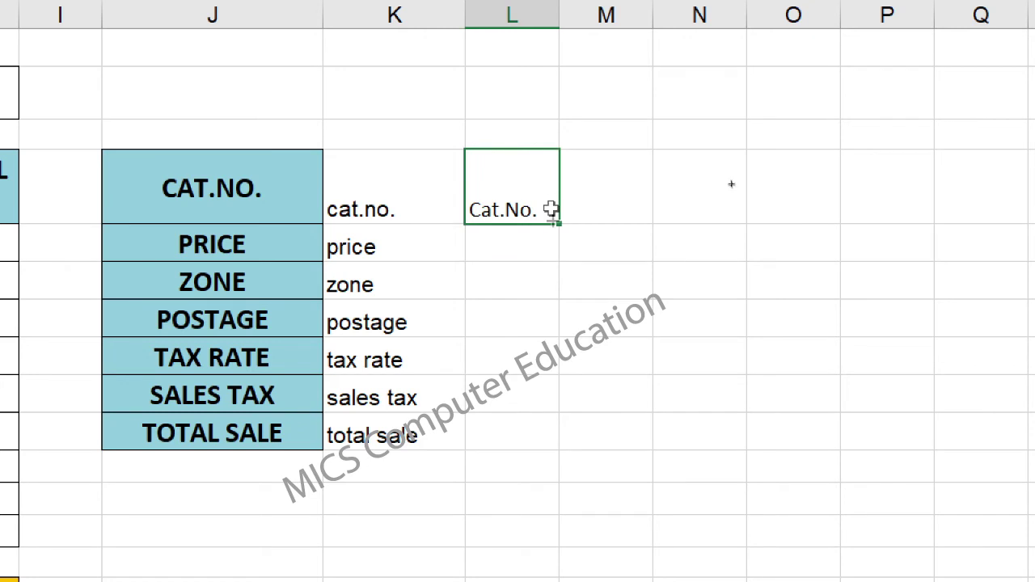
{"action": "left_click_drag", "start_coordinate": [559, 228], "coordinate": [534, 434]}
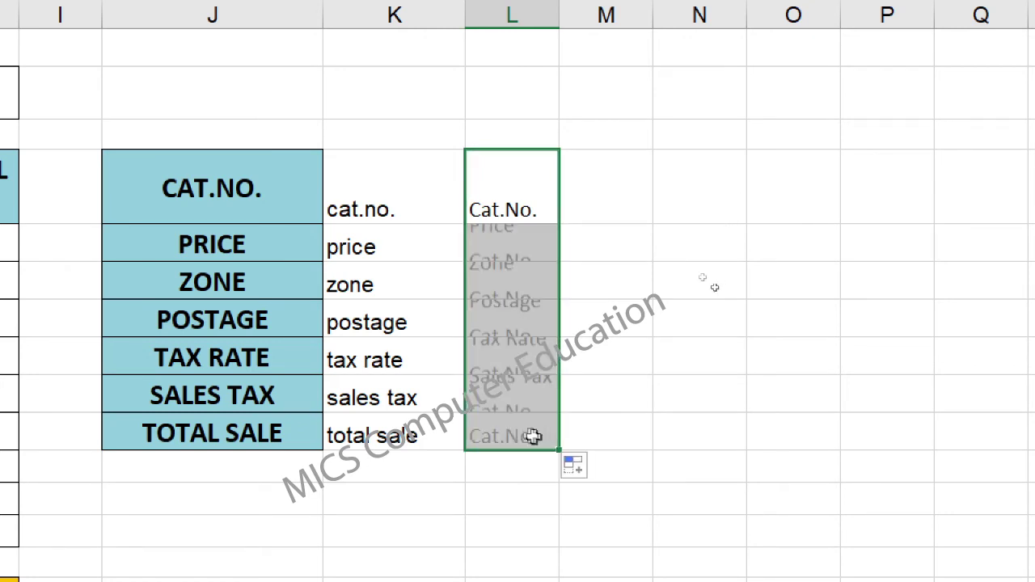
Step: Select and review the lowercase, proper-case and original heading columns
{"action": "left_click_drag", "start_coordinate": [391, 175], "coordinate": [380, 397]}
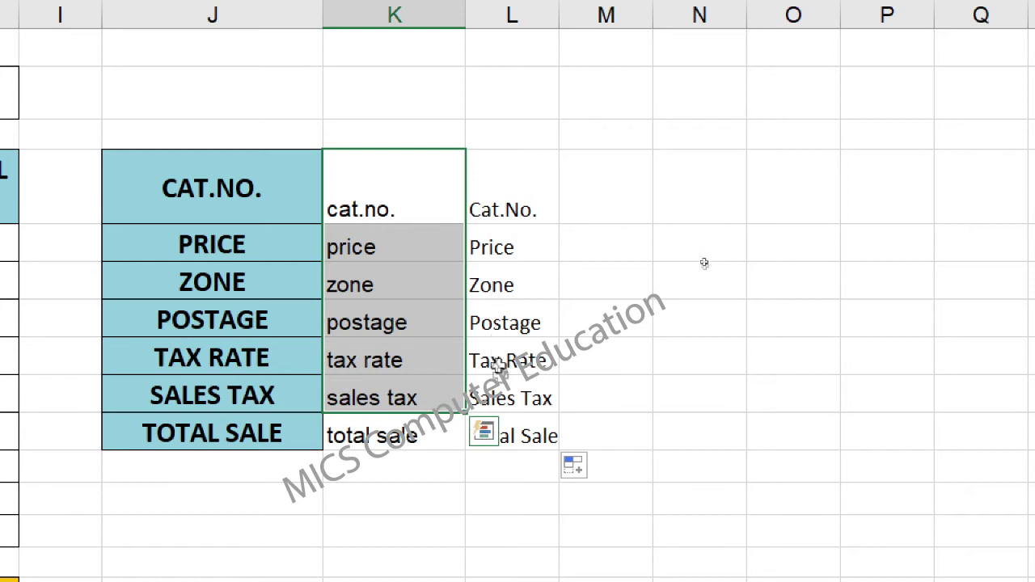
{"action": "left_click_drag", "start_coordinate": [416, 180], "coordinate": [388, 434]}
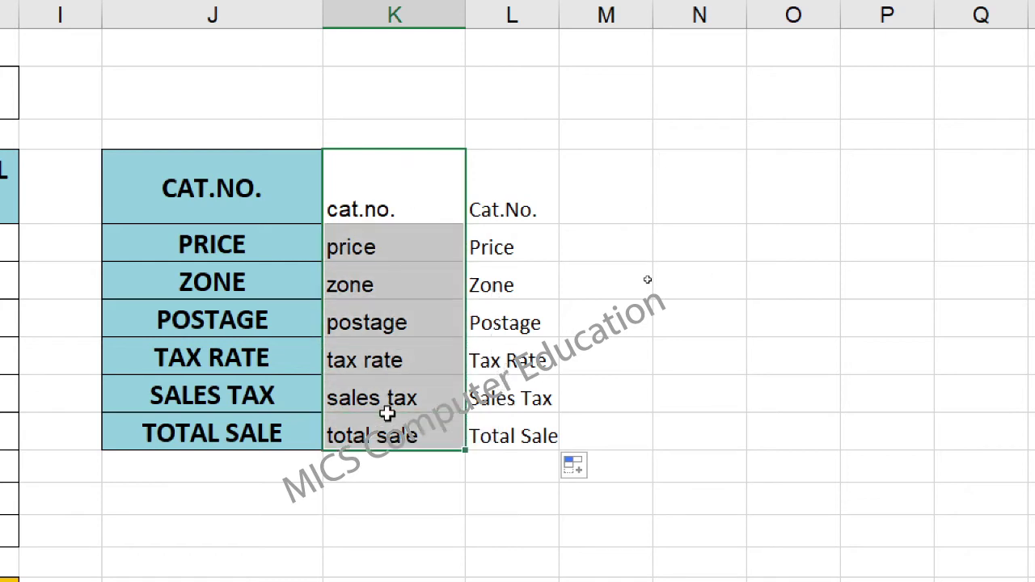
{"action": "left_click_drag", "start_coordinate": [491, 194], "coordinate": [494, 421]}
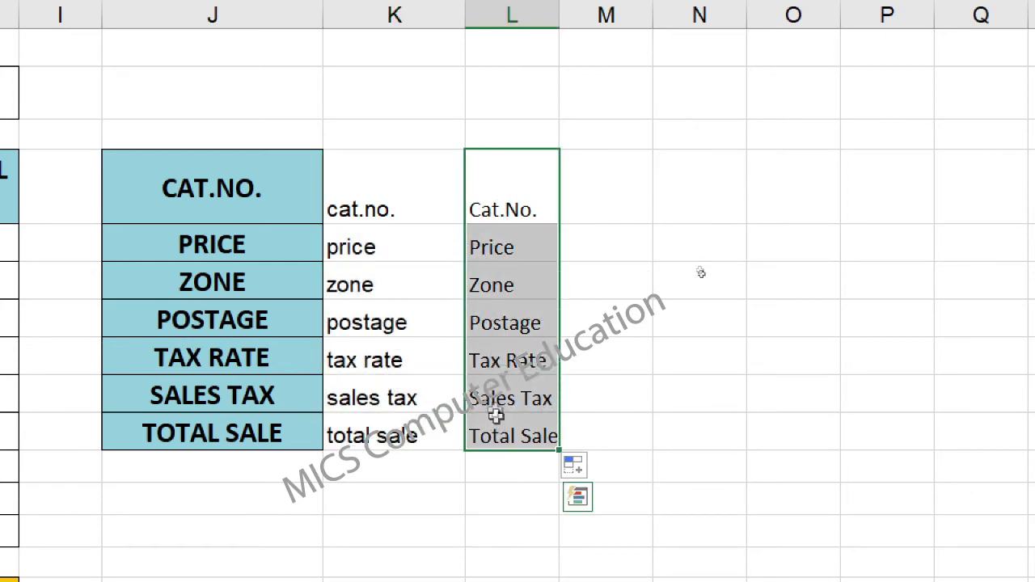
{"action": "left_click", "coordinate": [355, 203]}
{"action": "left_click_drag", "start_coordinate": [201, 162], "coordinate": [204, 437]}
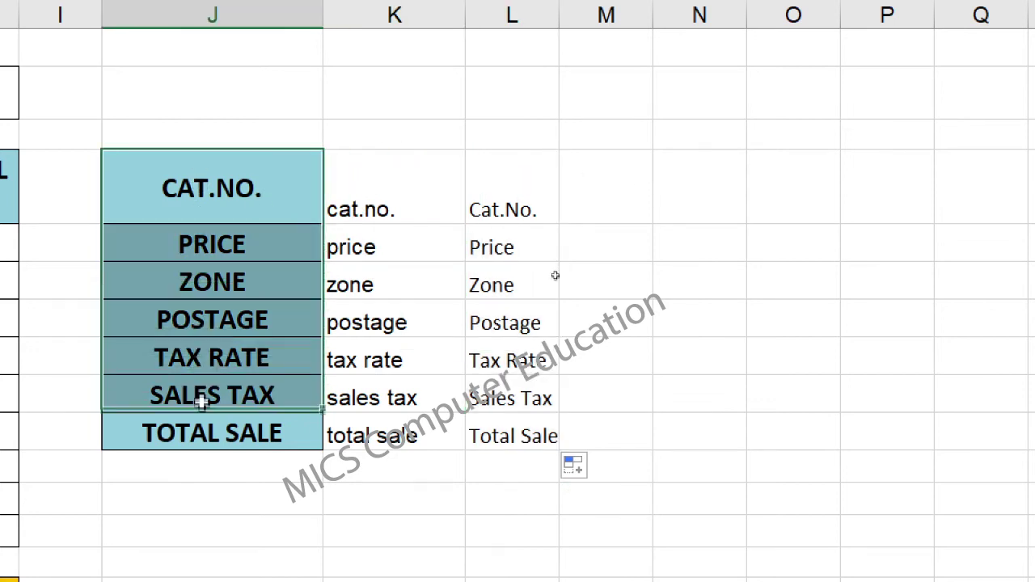
{"action": "left_click", "coordinate": [375, 194]}
Step: Enter =UPPER(K4) in M4 and fill it down through M10
{"action": "left_click", "coordinate": [631, 198]}
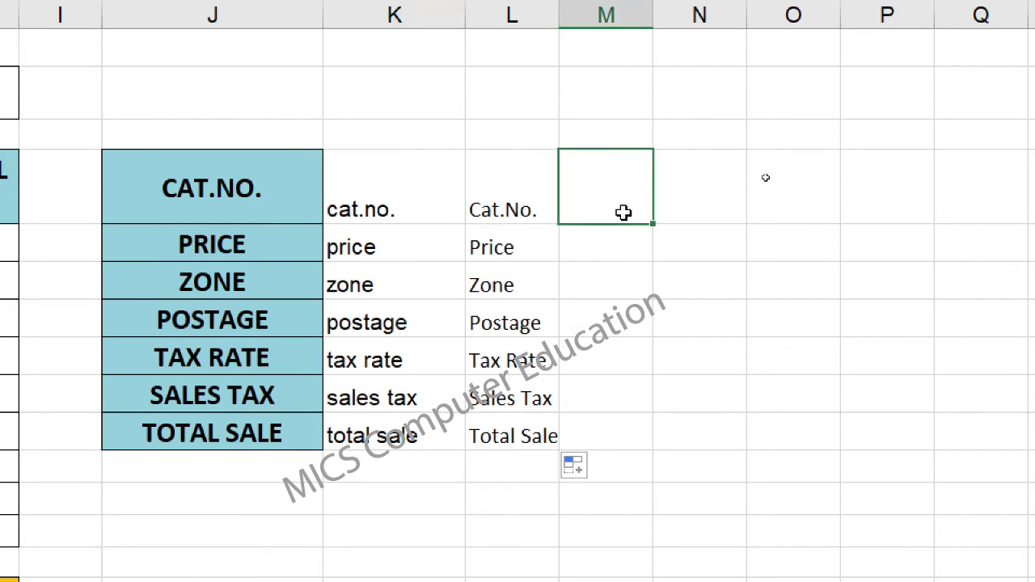
{"action": "type", "text": "=upp"}
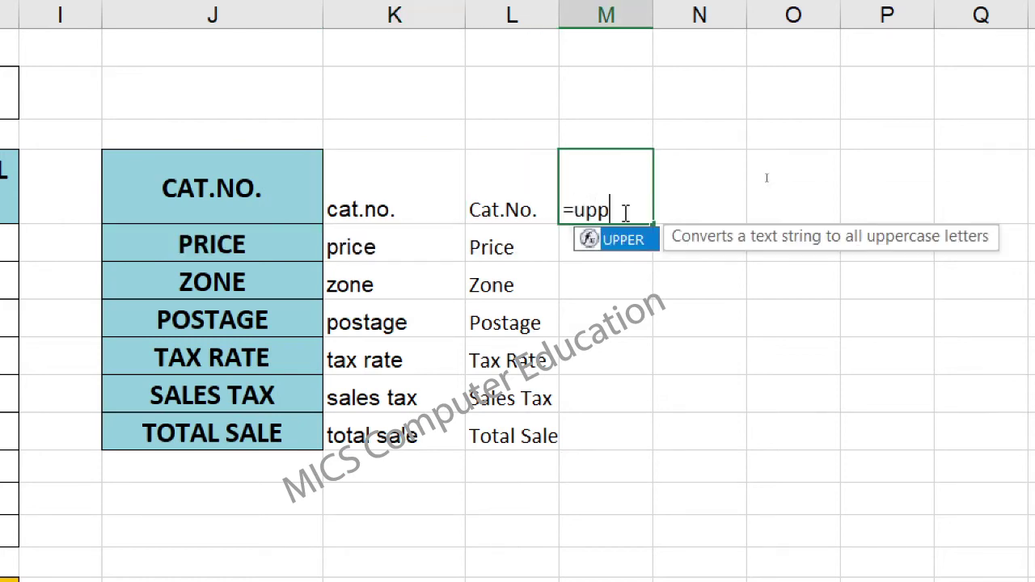
{"action": "key", "text": "Tab"}
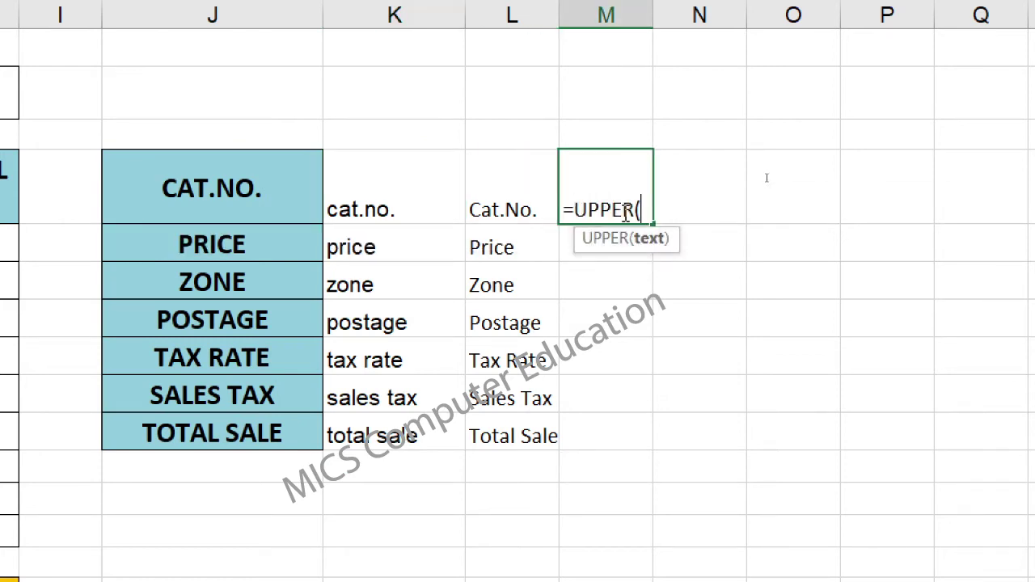
{"action": "left_click", "coordinate": [368, 190]}
{"action": "type", "text": ")"}
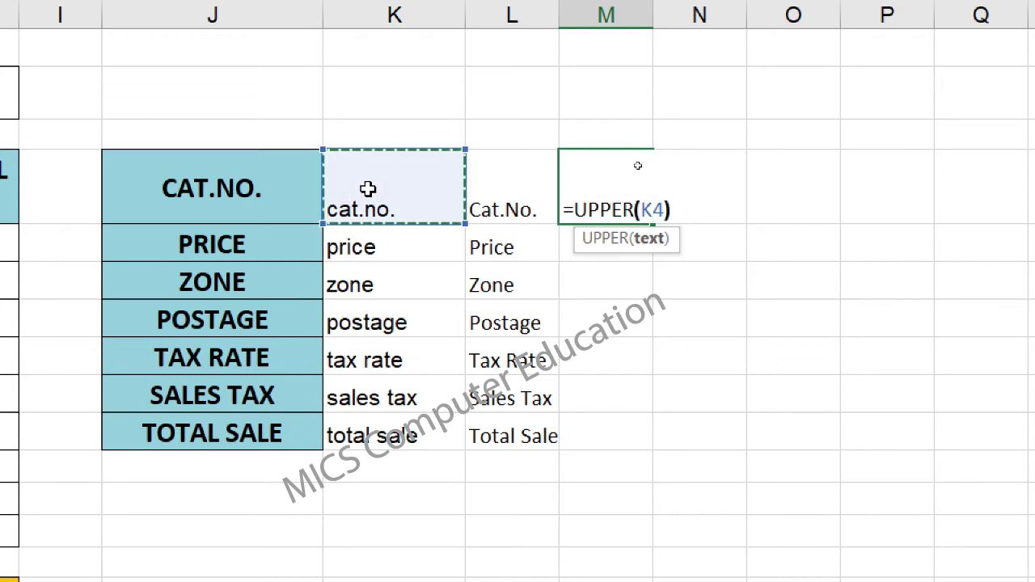
{"action": "key", "text": "Return"}
{"action": "key", "text": "Up"}
{"action": "left_click_drag", "start_coordinate": [656, 226], "coordinate": [652, 485]}
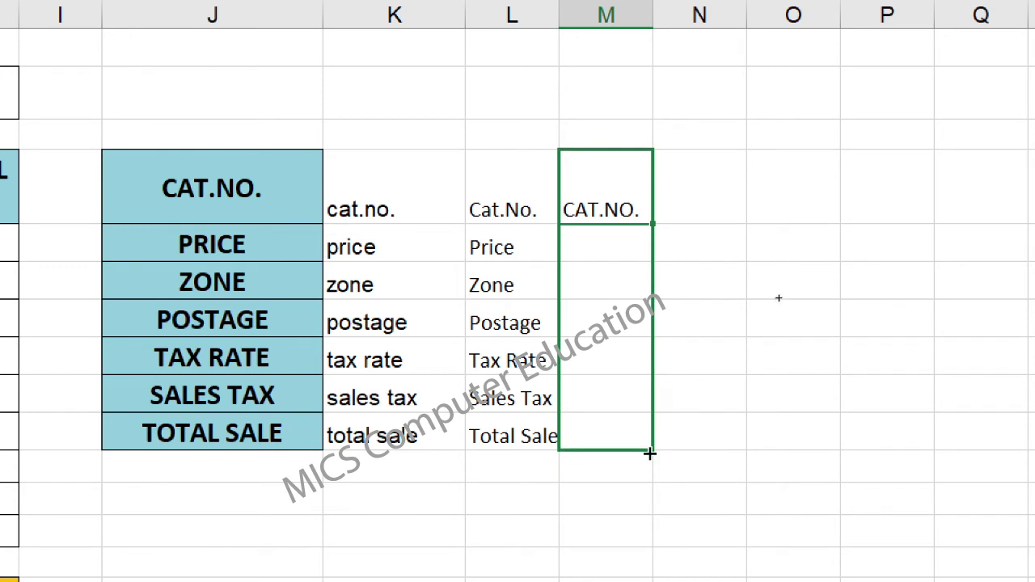
{"action": "left_click", "coordinate": [385, 128]}
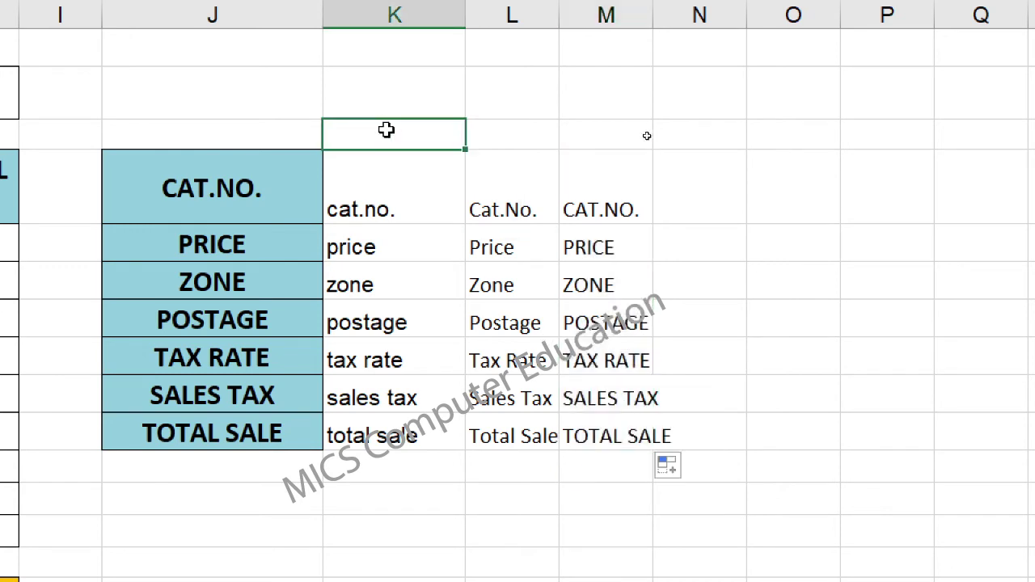
Step: Type the labels lower, proper and upper into K3:M3 and make them bold
{"action": "type", "text": "lower"}
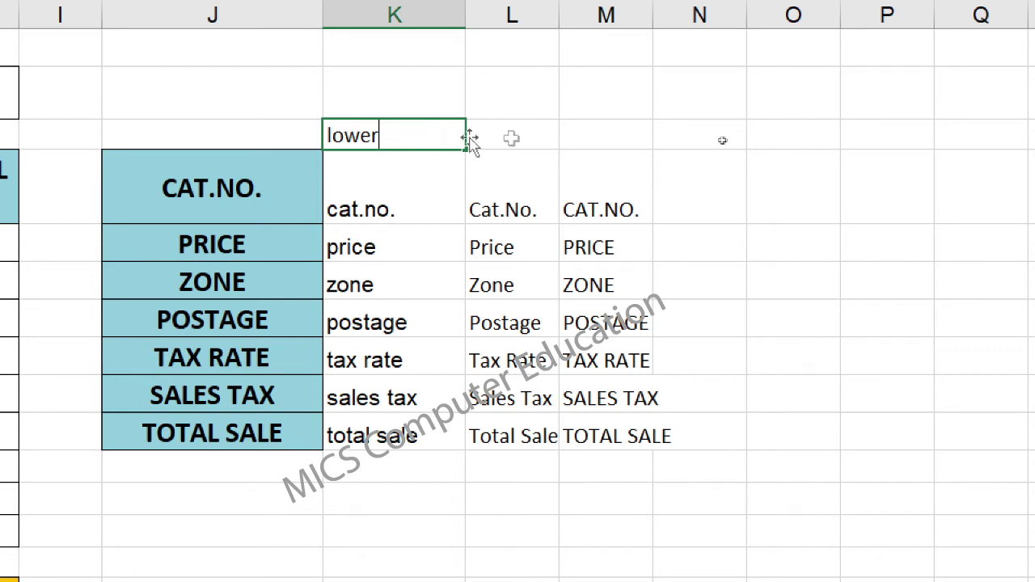
{"action": "left_click", "coordinate": [549, 135]}
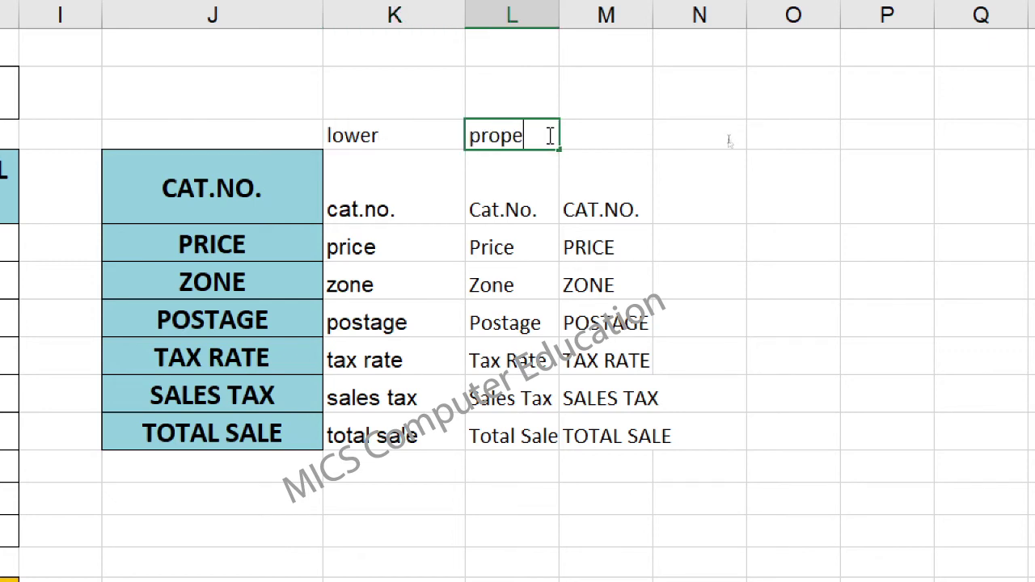
{"action": "left_click", "coordinate": [585, 134]}
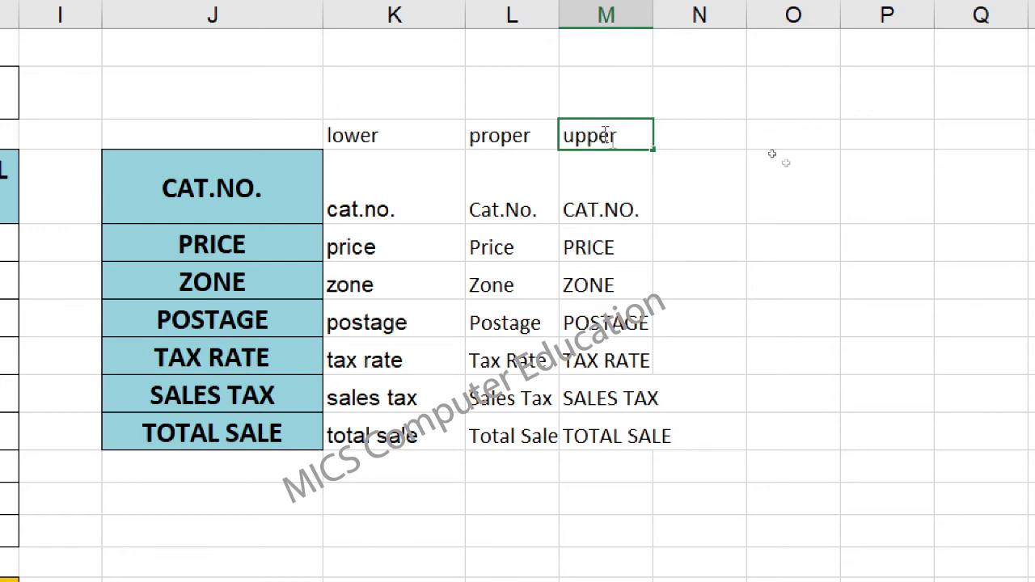
{"action": "left_click", "coordinate": [696, 231]}
{"action": "left_click_drag", "start_coordinate": [344, 135], "coordinate": [609, 135]}
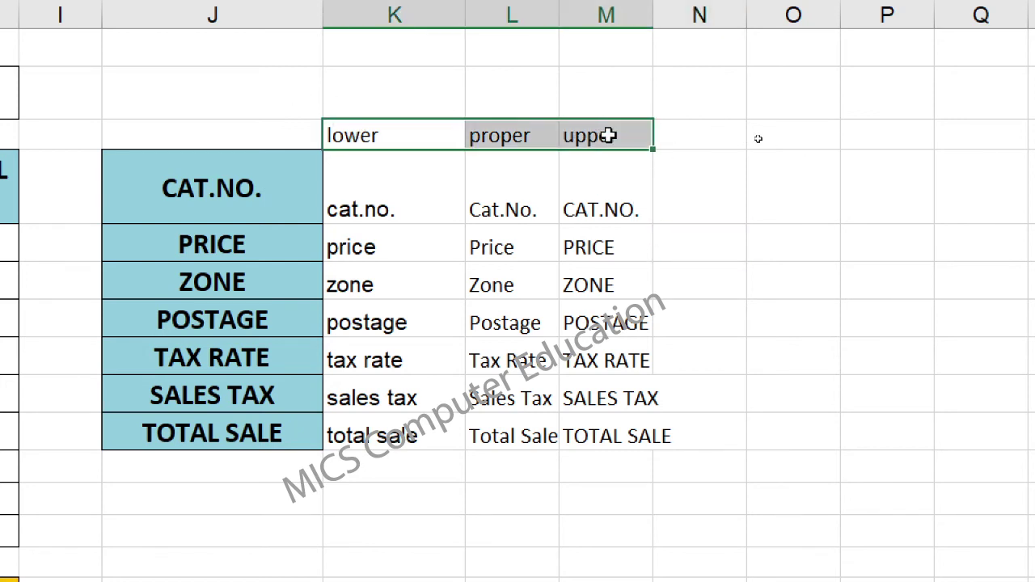
{"action": "key", "text": "ctrl+b"}
{"action": "scroll", "coordinate": [809, 323], "scroll_direction": "right", "scroll_amount": 1}
{"action": "left_click", "coordinate": [773, 404]}
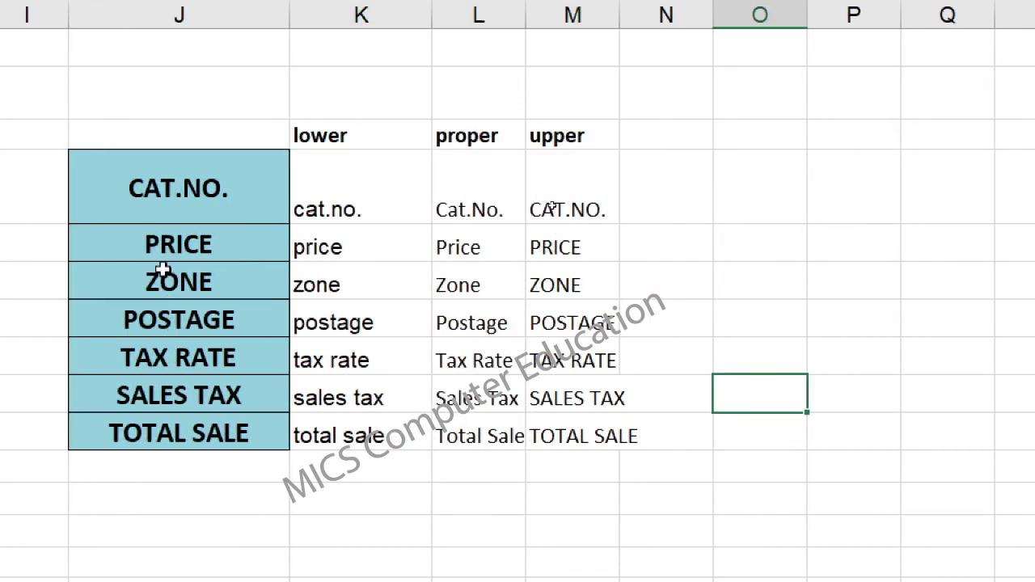
{"action": "scroll", "coordinate": [240, 202], "scroll_direction": "down", "scroll_amount": 3}
{"action": "scroll", "coordinate": [245, 203], "scroll_direction": "up", "scroll_amount": 2}
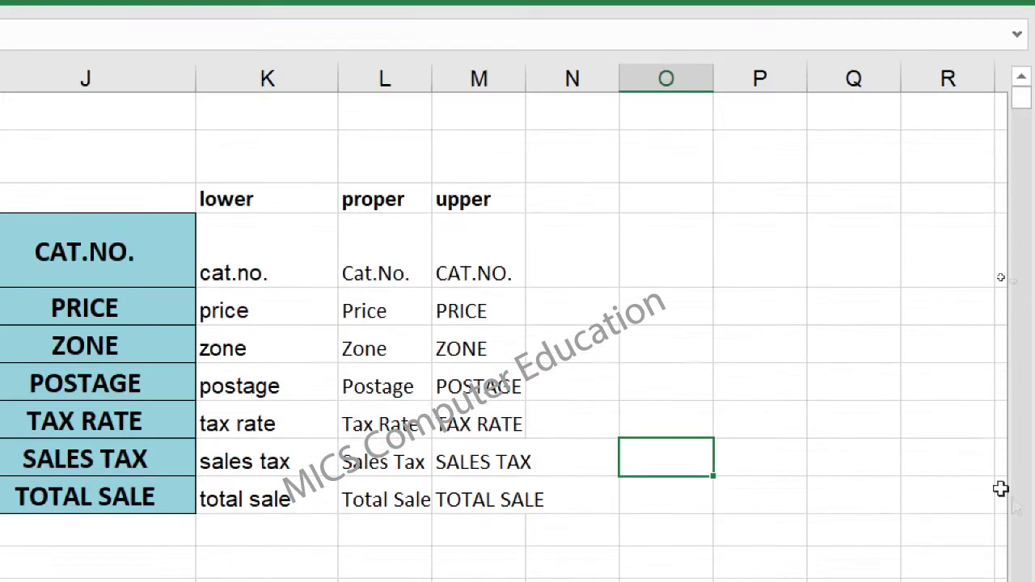
{"action": "left_click", "coordinate": [884, 444]}
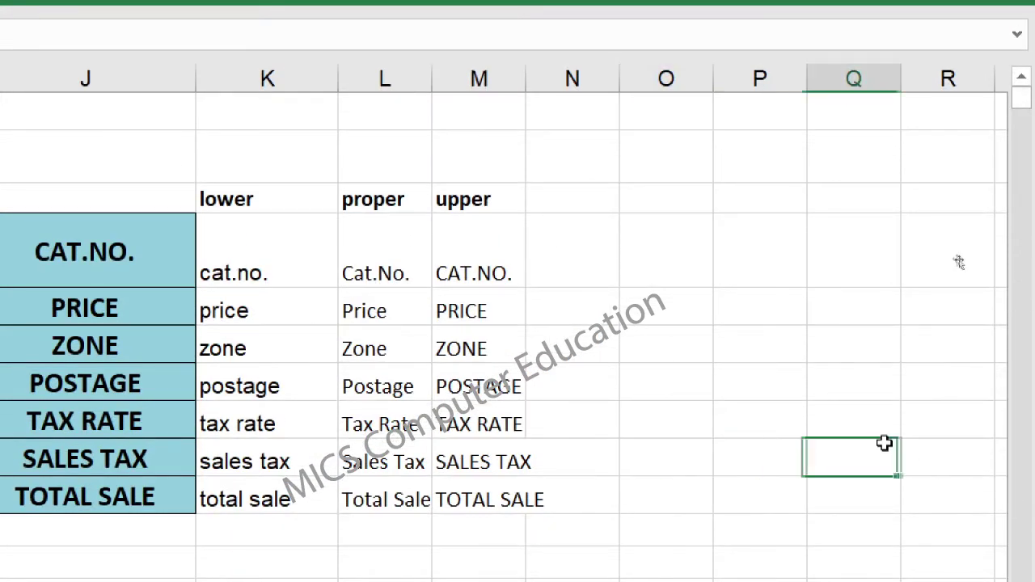
{"action": "left_click_drag", "start_coordinate": [135, 242], "coordinate": [129, 485]}
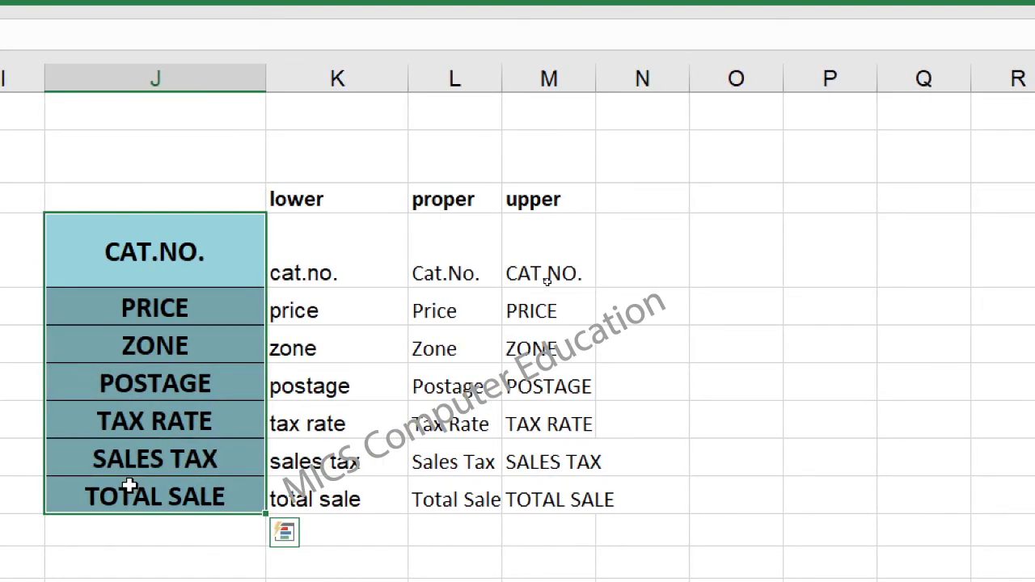
{"action": "key", "text": "Delete"}
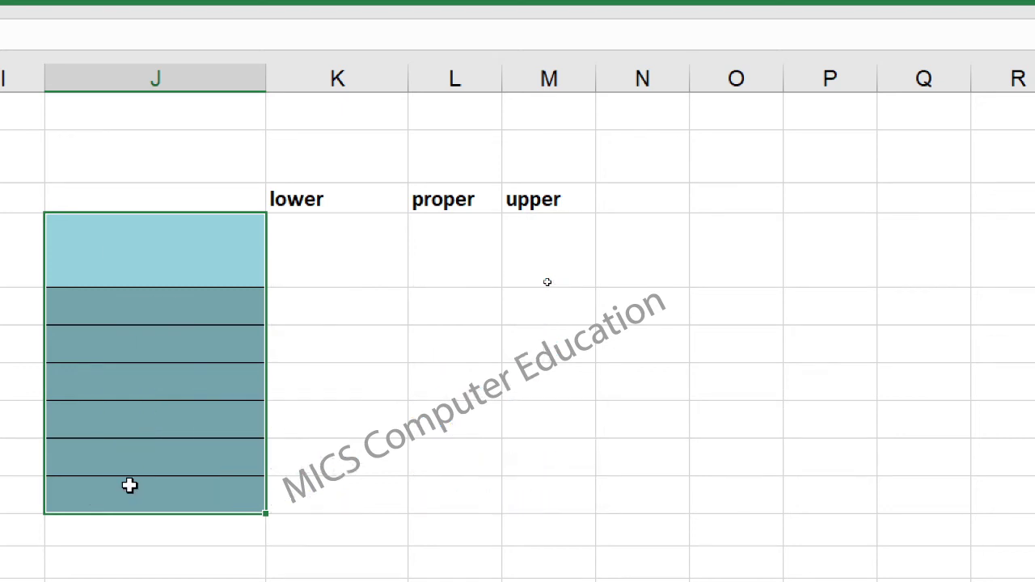
{"action": "key", "text": "ctrl+z"}
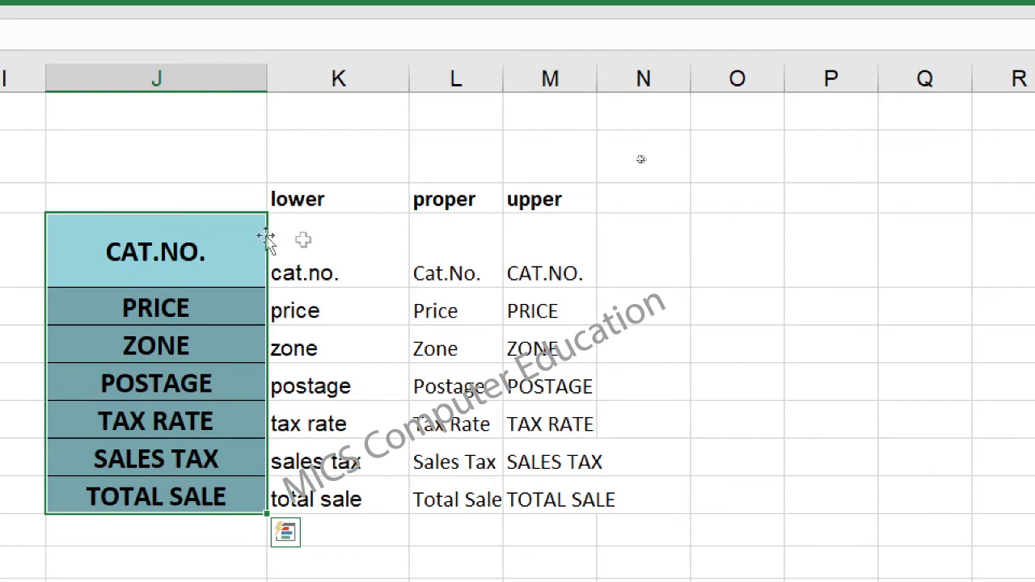
{"action": "left_click", "coordinate": [698, 320]}
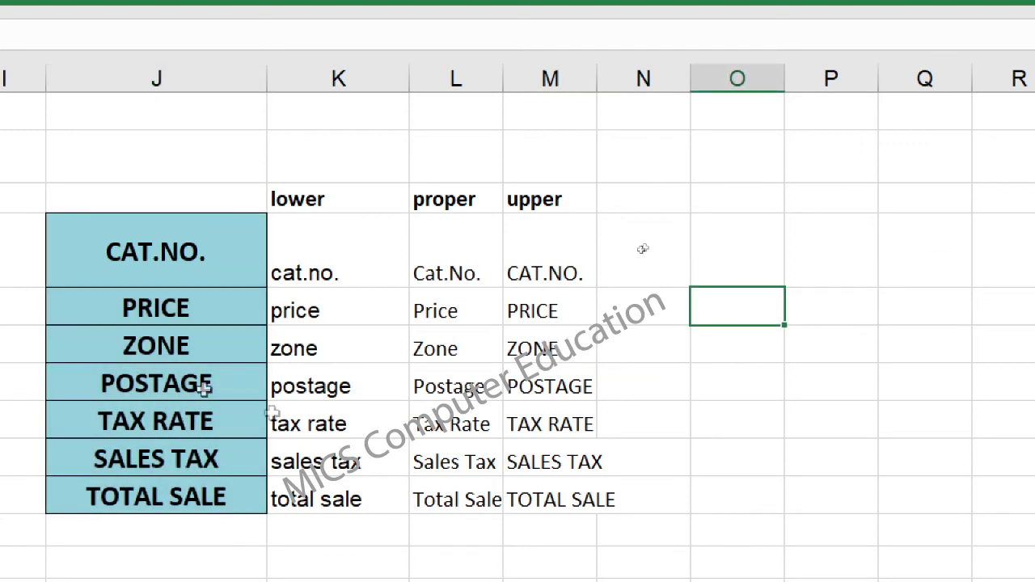
{"action": "mouse_move", "coordinate": [298, 261]}
{"action": "left_mouse_down"}
{"action": "mouse_move", "coordinate": [331, 241]}
{"action": "mouse_move", "coordinate": [328, 484]}
{"action": "left_mouse_up"}
Step: Paste the lowercase results into column O as values only
{"action": "key", "text": "ctrl+c"}
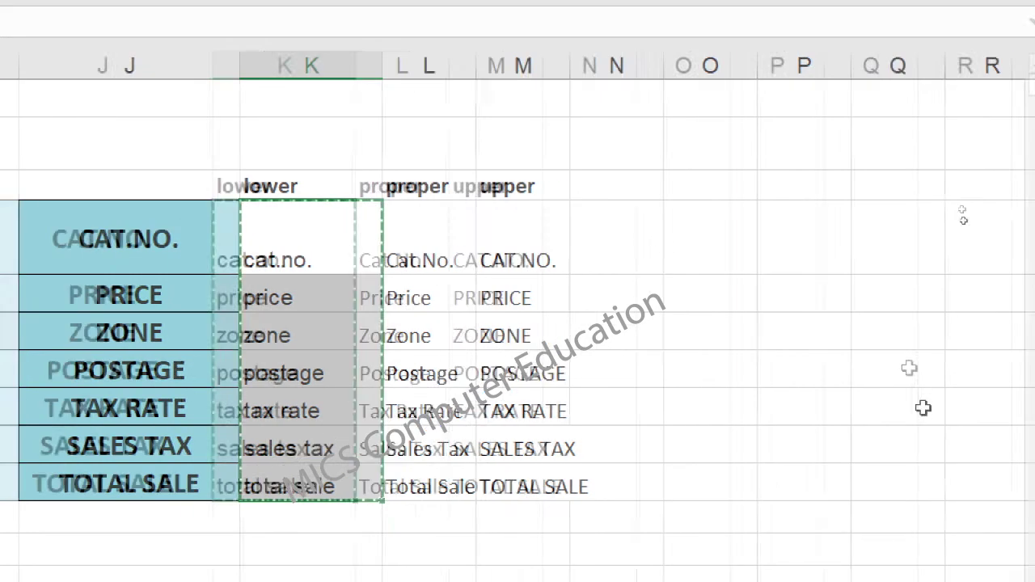
{"action": "right_click", "coordinate": [698, 245]}
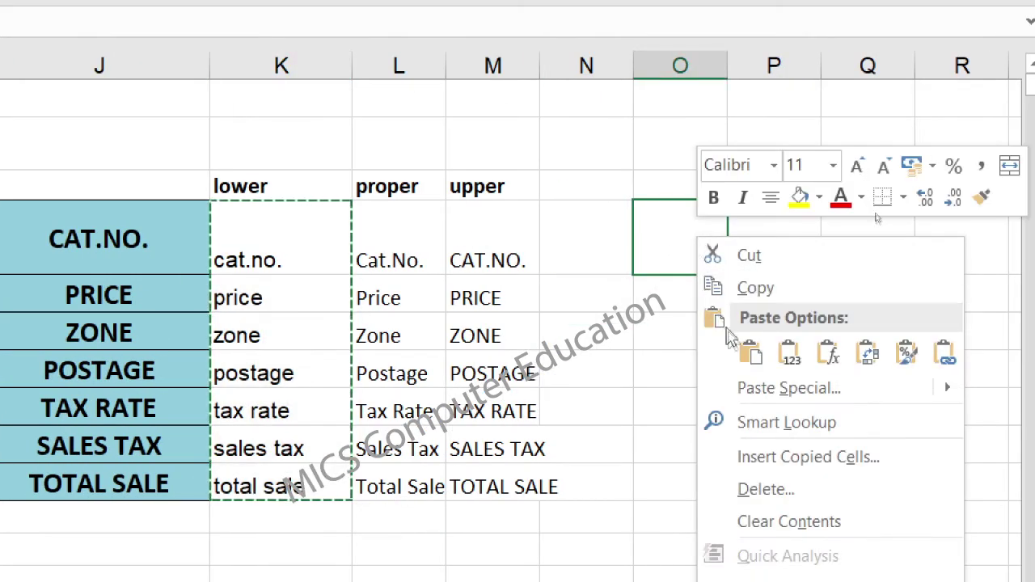
{"action": "left_click", "coordinate": [750, 352]}
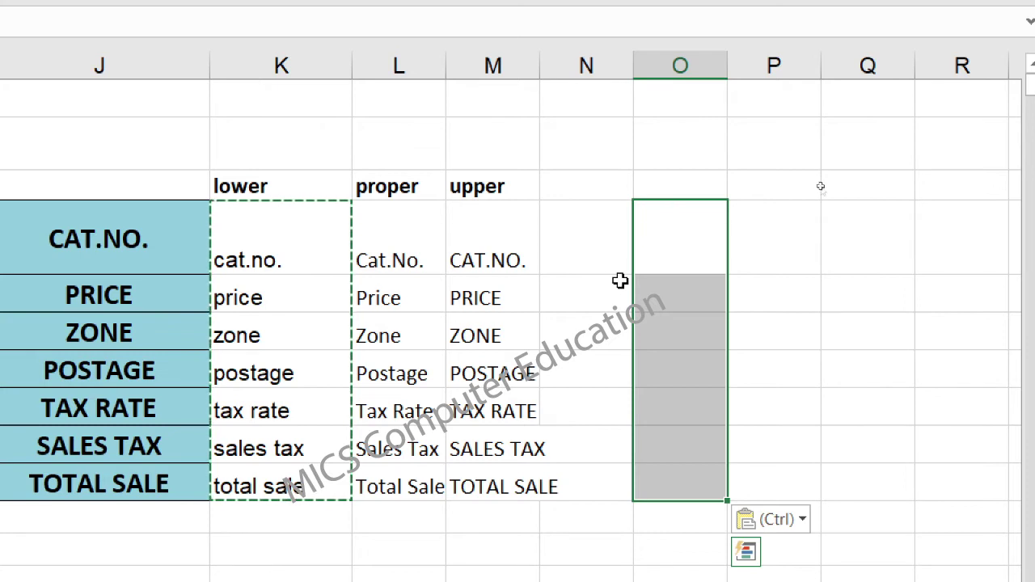
{"action": "right_click", "coordinate": [656, 234]}
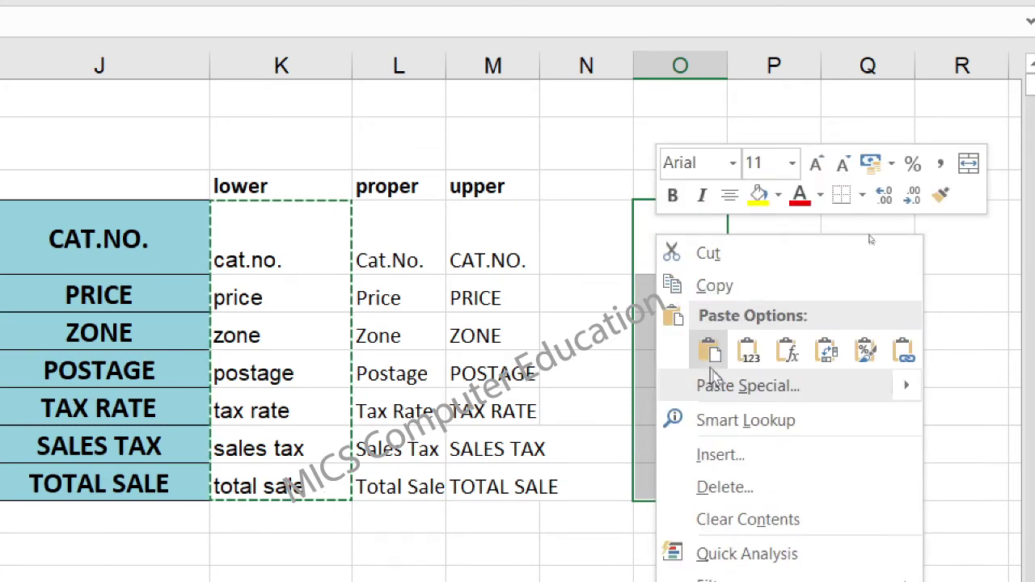
{"action": "left_click", "coordinate": [724, 386]}
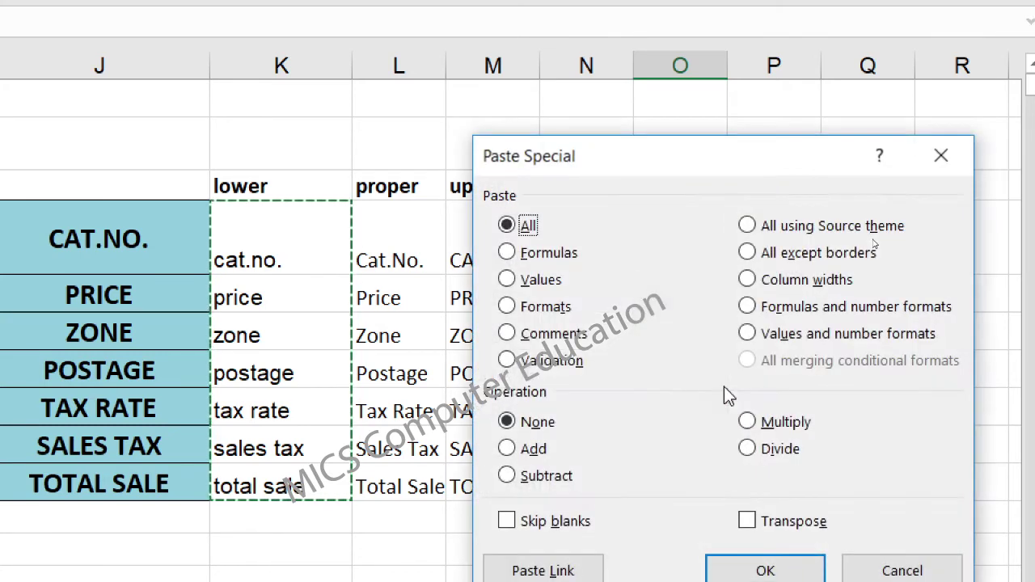
{"action": "left_click", "coordinate": [534, 279]}
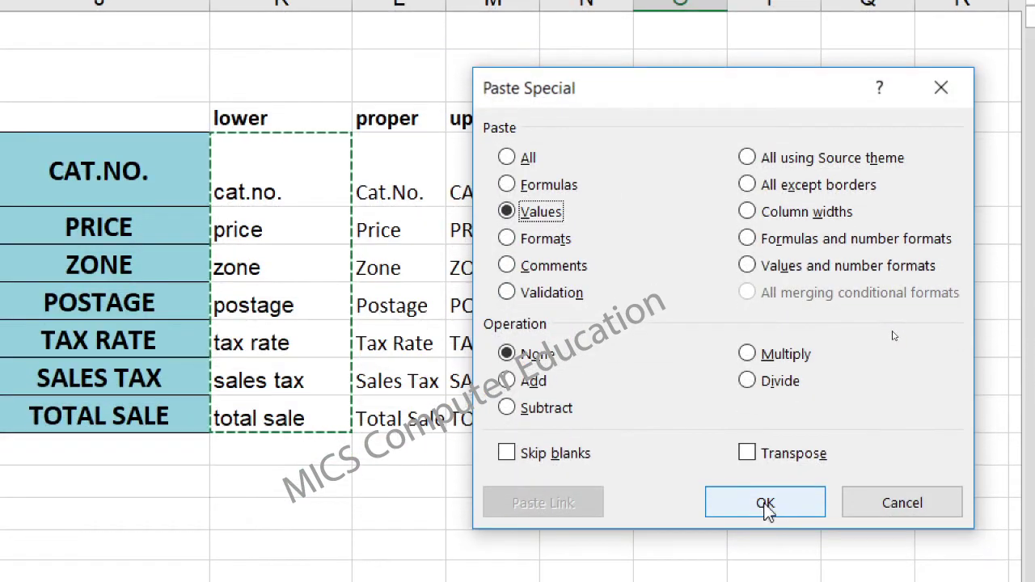
{"action": "left_click", "coordinate": [763, 508]}
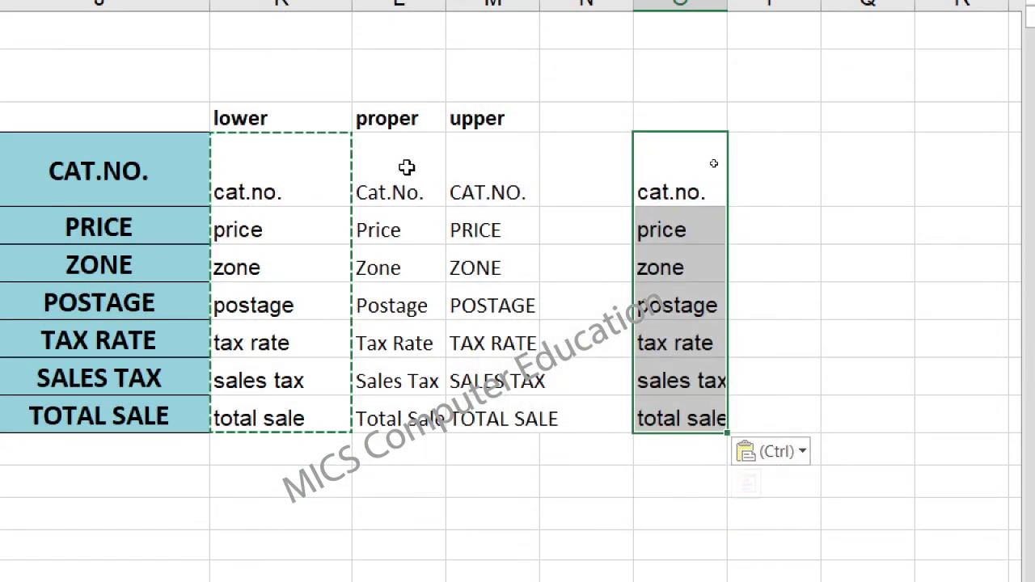
Step: Copy the proper and upper results and paste them into columns P and Q as values
{"action": "left_click_drag", "start_coordinate": [407, 167], "coordinate": [479, 406]}
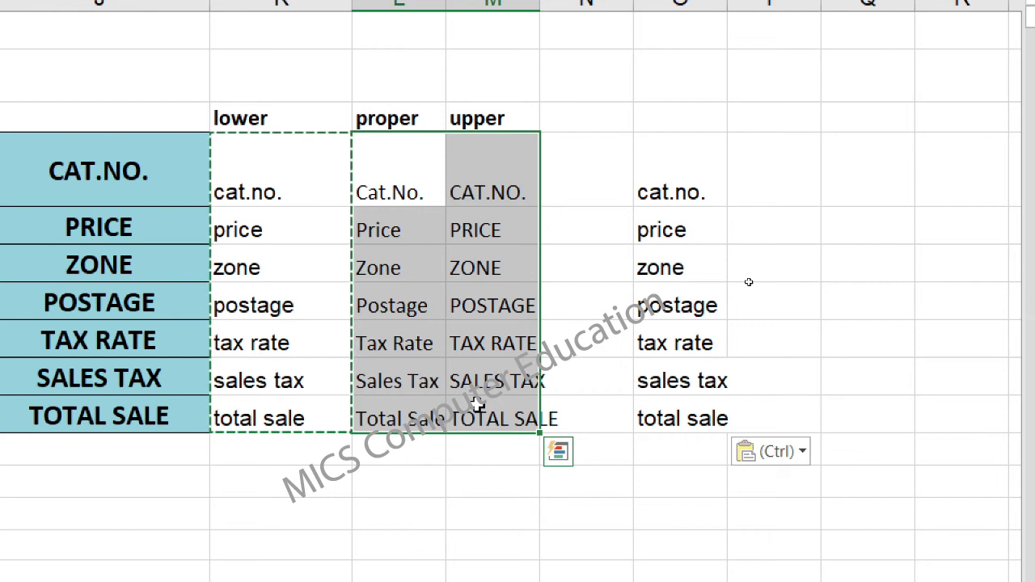
{"action": "key", "text": "ctrl+c"}
{"action": "right_click", "coordinate": [778, 183]}
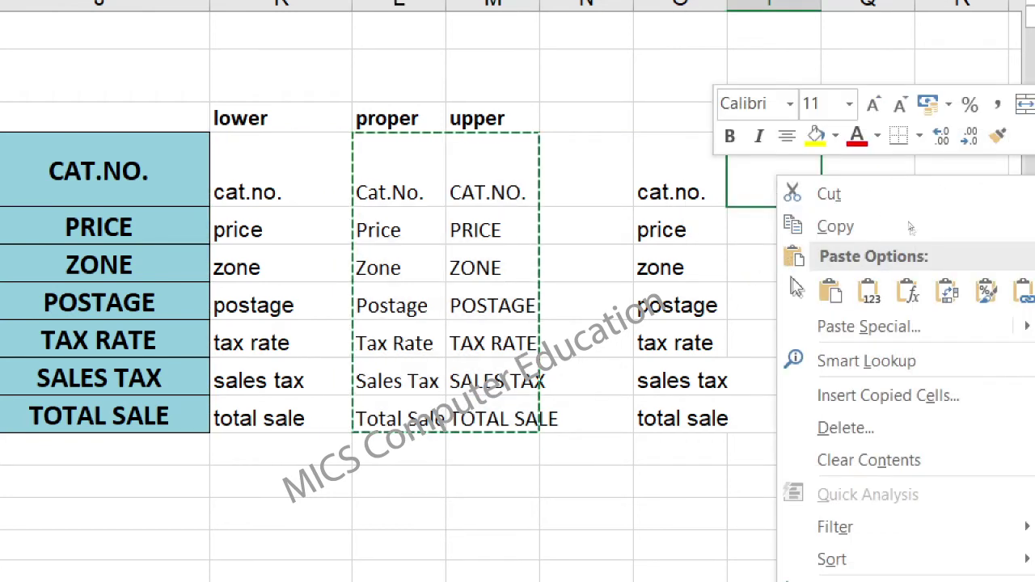
{"action": "left_click", "coordinate": [810, 322]}
{"action": "left_click", "coordinate": [598, 220]}
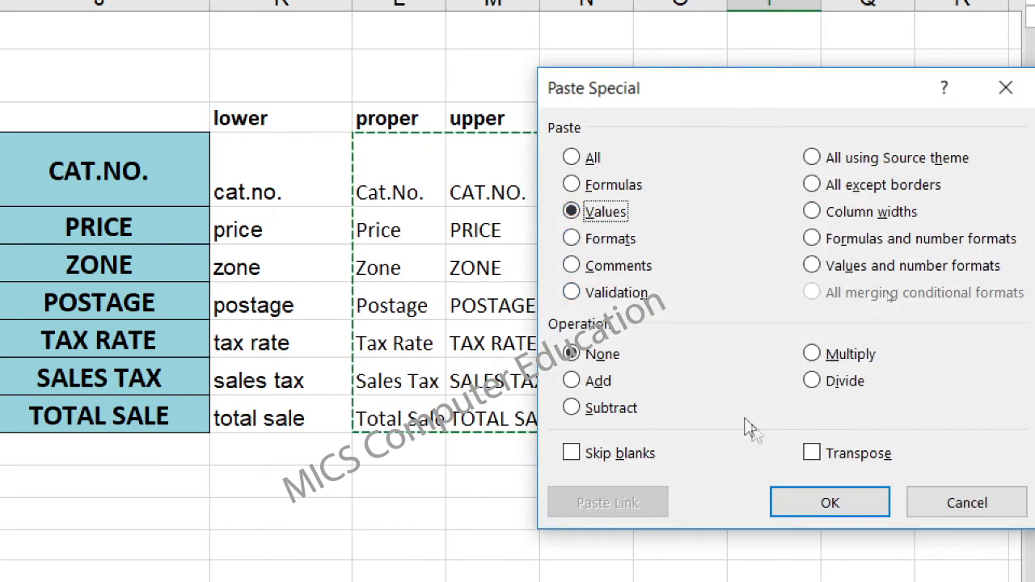
{"action": "left_click", "coordinate": [798, 502]}
{"action": "left_click", "coordinate": [668, 106]}
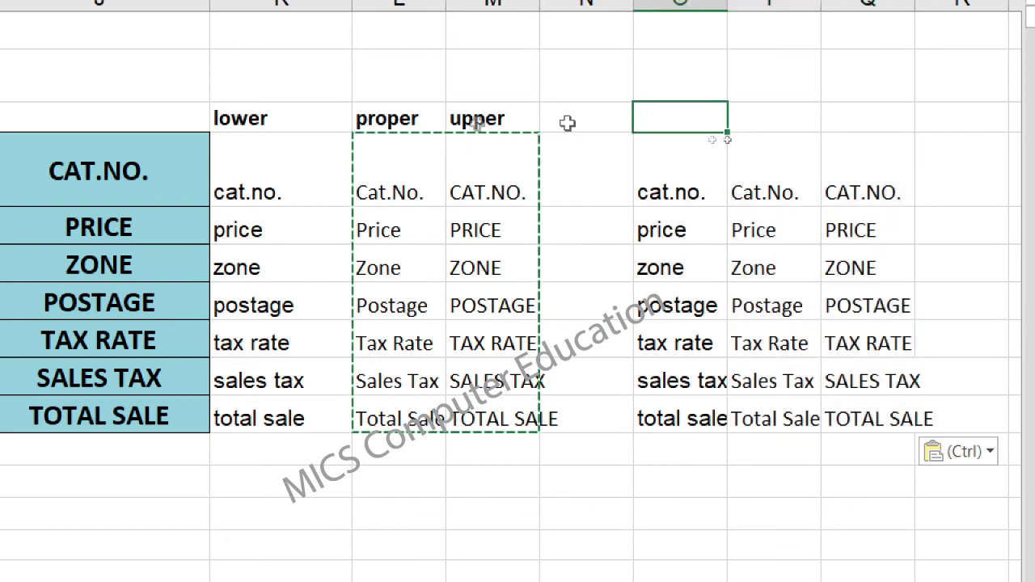
Step: Copy the lower, proper and upper labels into O3:Q3 and cancel the pending copy
{"action": "left_click_drag", "start_coordinate": [277, 110], "coordinate": [474, 110]}
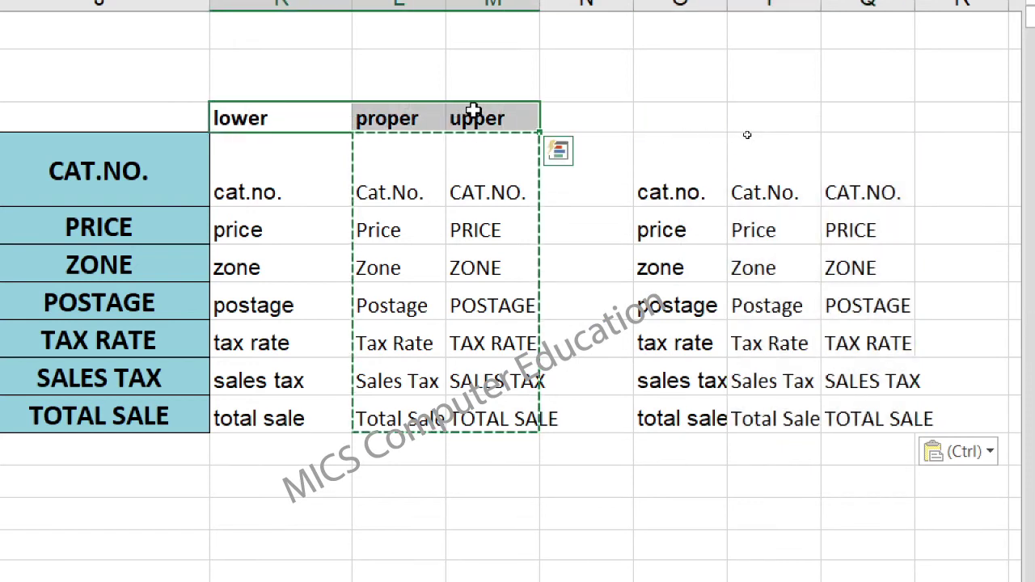
{"action": "key", "text": "ctrl+c"}
{"action": "left_click", "coordinate": [671, 122]}
{"action": "key", "text": "ctrl+v"}
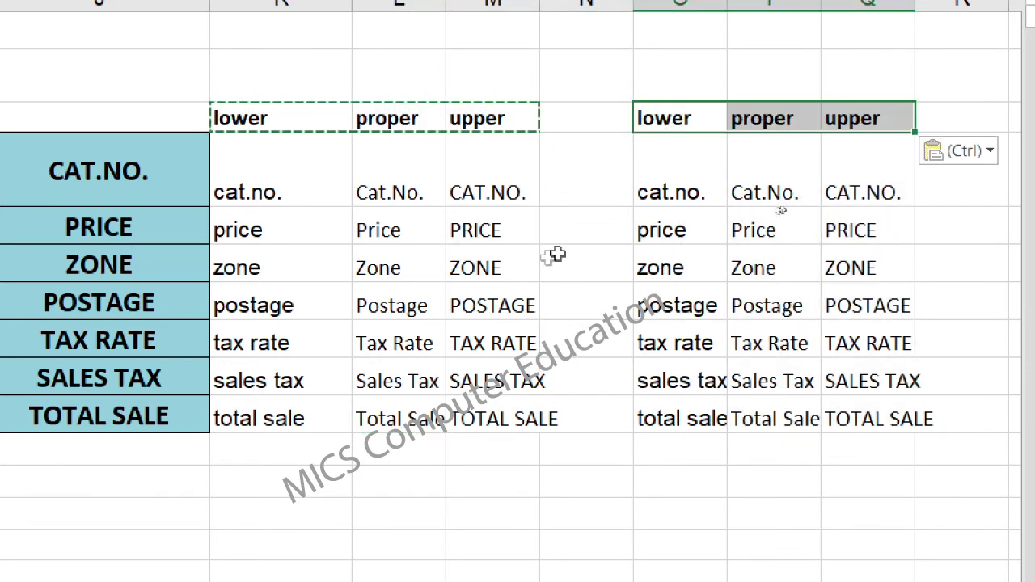
{"action": "left_click", "coordinate": [497, 274]}
{"action": "key", "text": "Escape"}
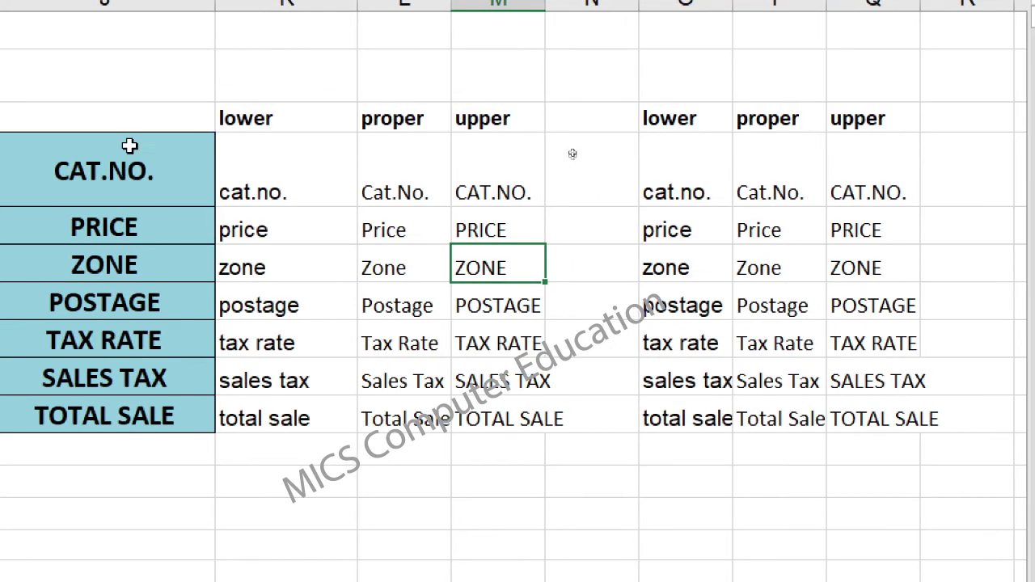
{"action": "left_click_drag", "start_coordinate": [129, 143], "coordinate": [148, 406]}
Step: Delete the J4:J10 heading text, leaving the pasted values in O to Q intact
{"action": "key", "text": "Delete"}
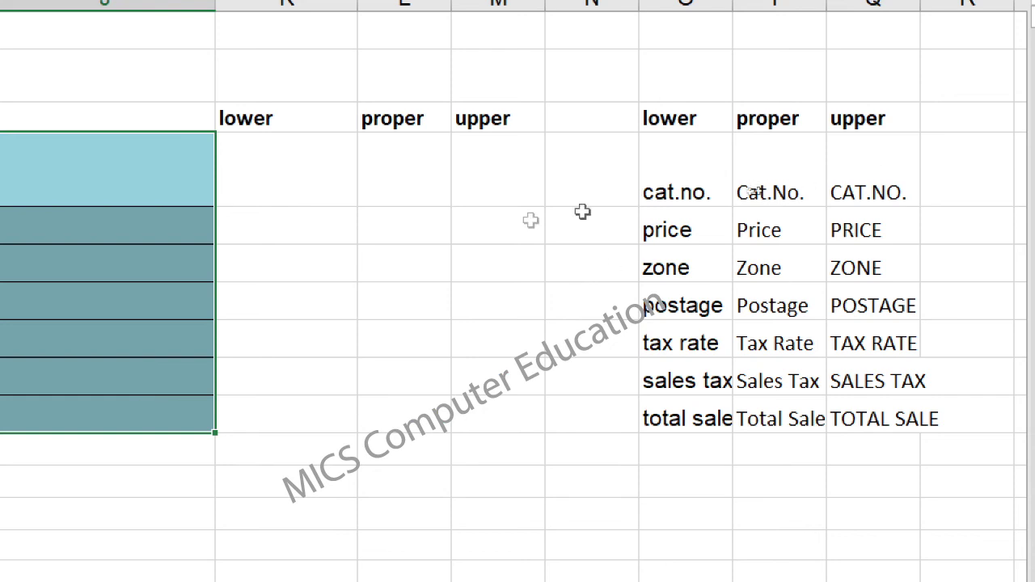
{"action": "left_click", "coordinate": [475, 201]}
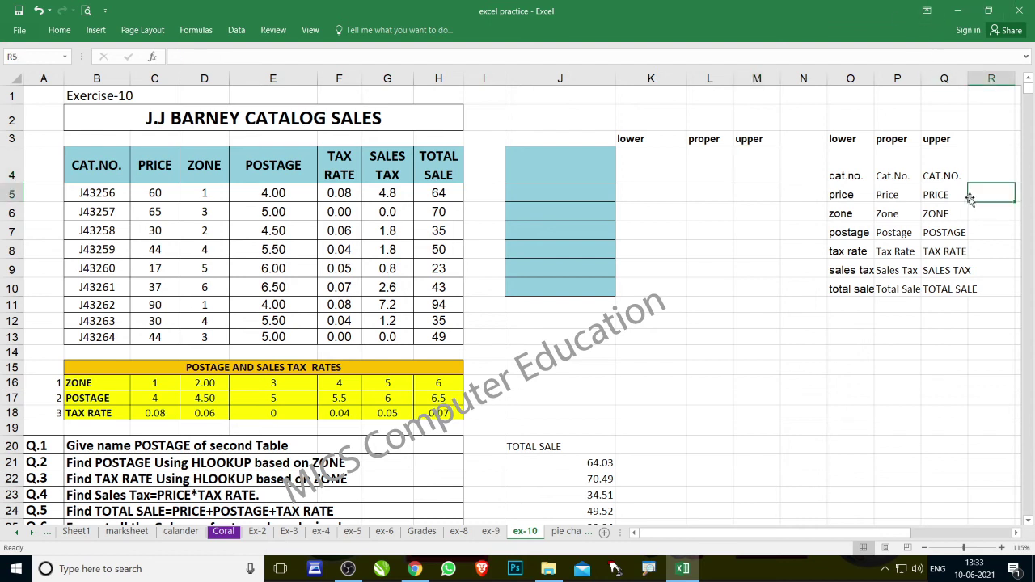
{"action": "left_click_drag", "start_coordinate": [594, 180], "coordinate": [597, 282]}
{"action": "left_click", "coordinate": [640, 265]}
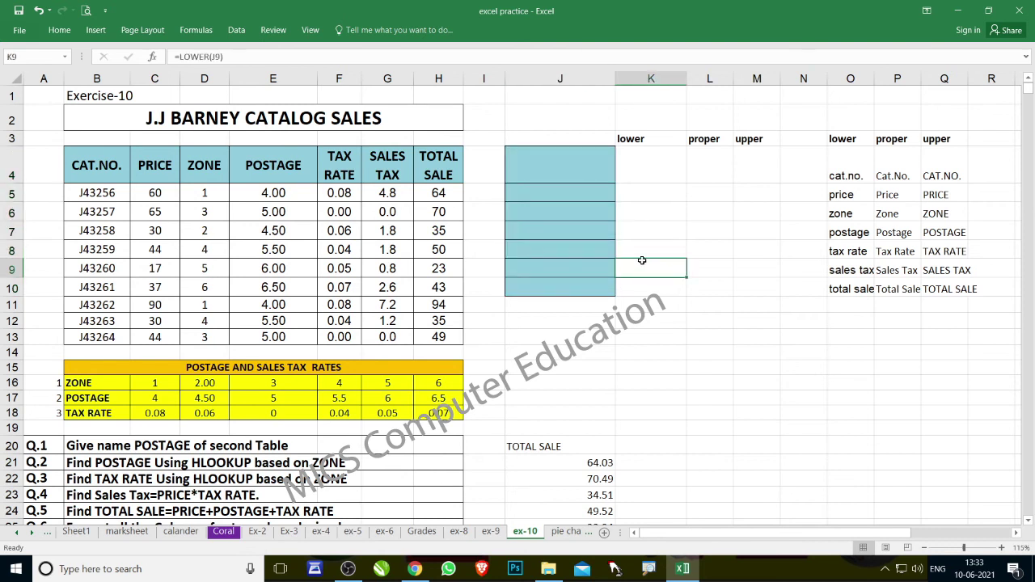
{"action": "mouse_move", "coordinate": [819, 161]}
{"action": "left_mouse_down"}
{"action": "mouse_move", "coordinate": [961, 274]}
{"action": "mouse_move", "coordinate": [968, 292]}
{"action": "left_mouse_up"}
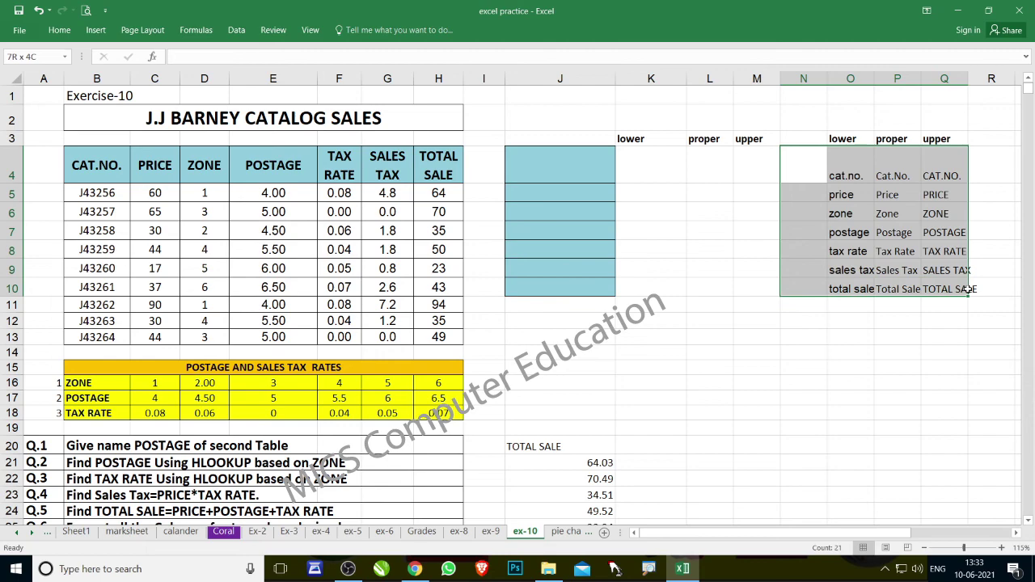
{"action": "left_click", "coordinate": [925, 322]}
{"action": "left_click", "coordinate": [667, 338]}
{"action": "scroll", "coordinate": [486, 364], "scroll_direction": "down", "scroll_amount": 3}
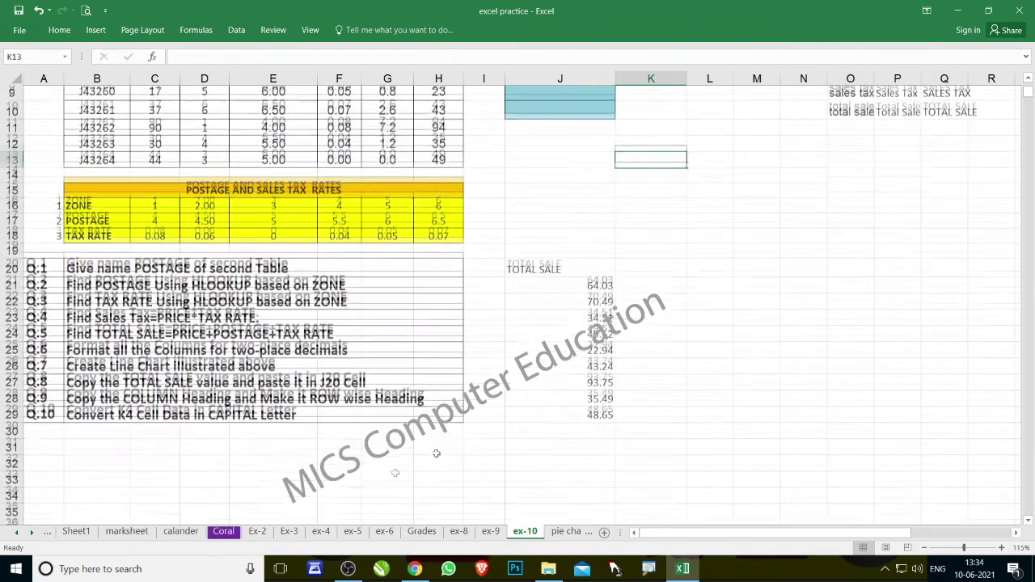
{"action": "scroll", "coordinate": [329, 424], "scroll_direction": "up", "scroll_amount": 2}
{"action": "scroll", "coordinate": [353, 391], "scroll_direction": "up", "scroll_amount": 1}
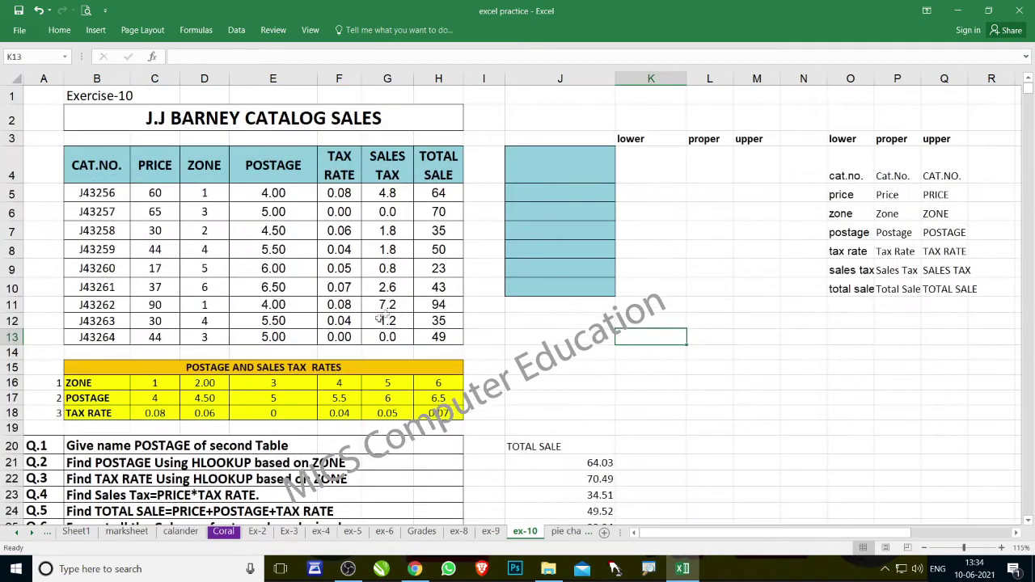
{"action": "scroll", "coordinate": [325, 300], "scroll_direction": "up", "scroll_amount": 2, "text": "ctrl"}
{"action": "scroll", "coordinate": [324, 294], "scroll_direction": "up", "scroll_amount": 2, "text": "ctrl"}
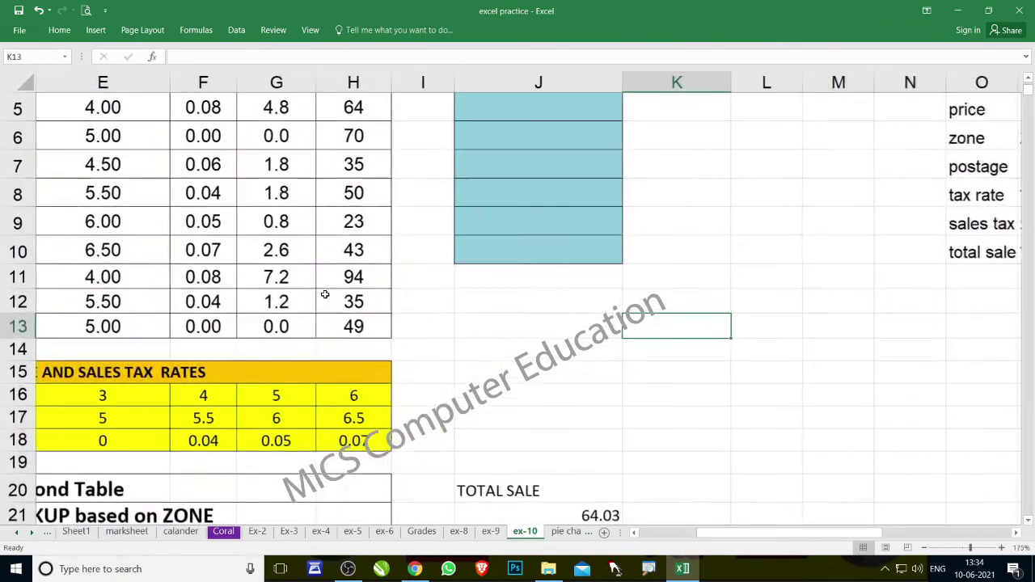
{"action": "left_click", "coordinate": [325, 294]}
{"action": "key", "text": "Home"}
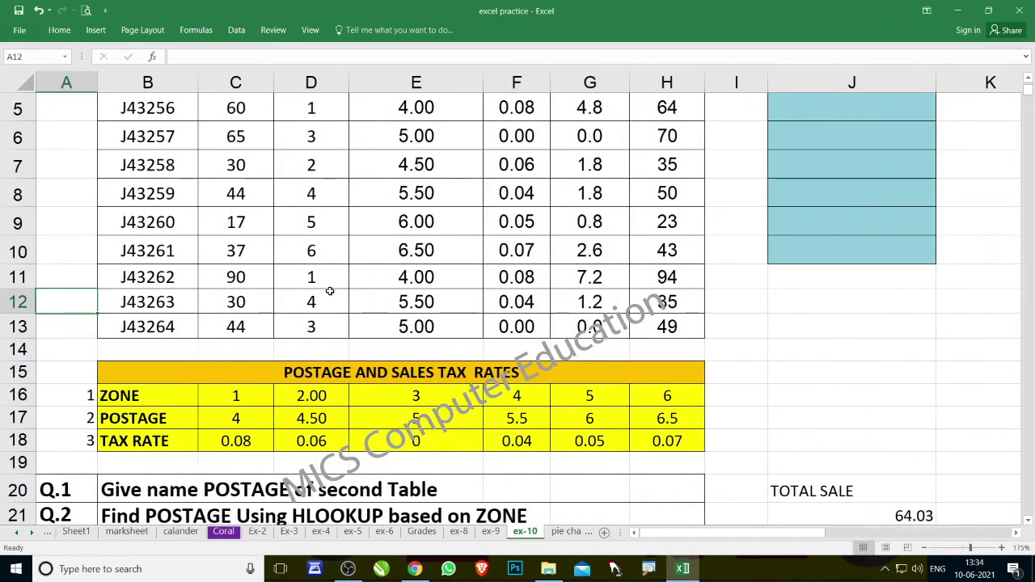
{"action": "scroll", "coordinate": [340, 287], "scroll_direction": "up", "scroll_amount": 2}
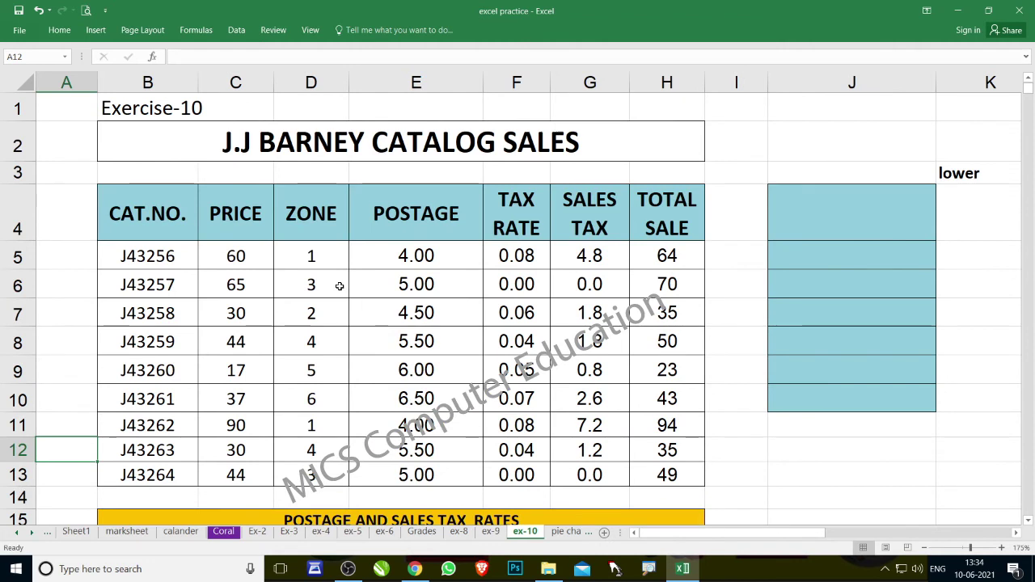